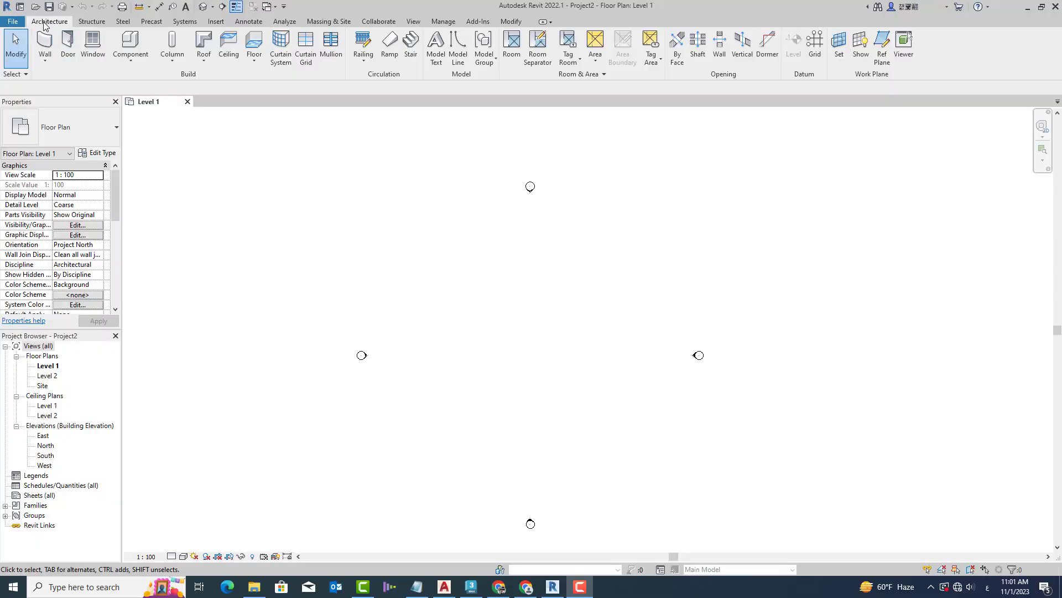
# Start a Model In-Place component in the Walls category, keeping the default name Walls 1.
pyautogui.click(130, 56)
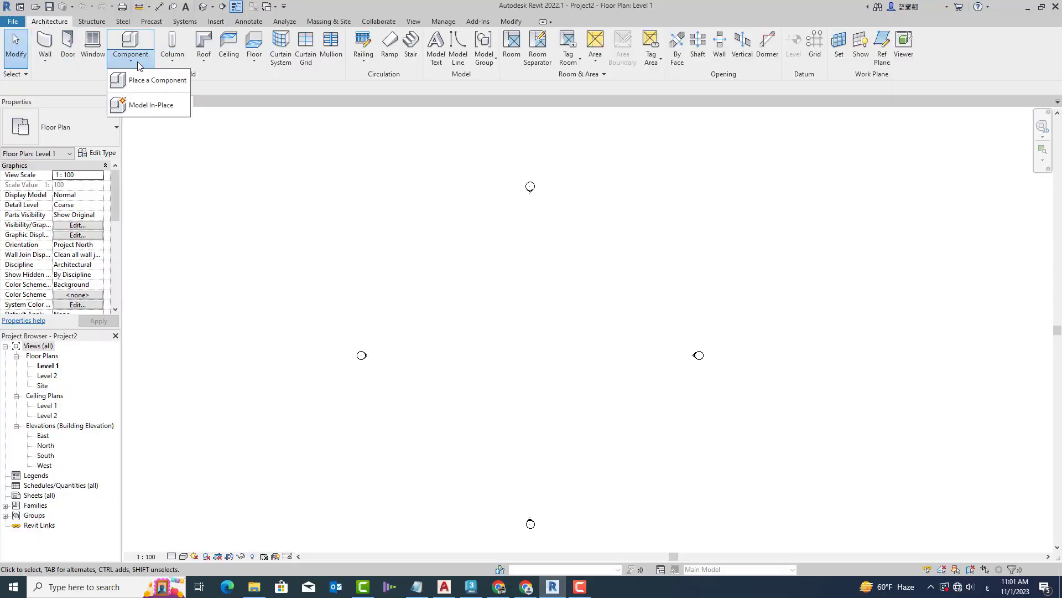
pyautogui.click(147, 106)
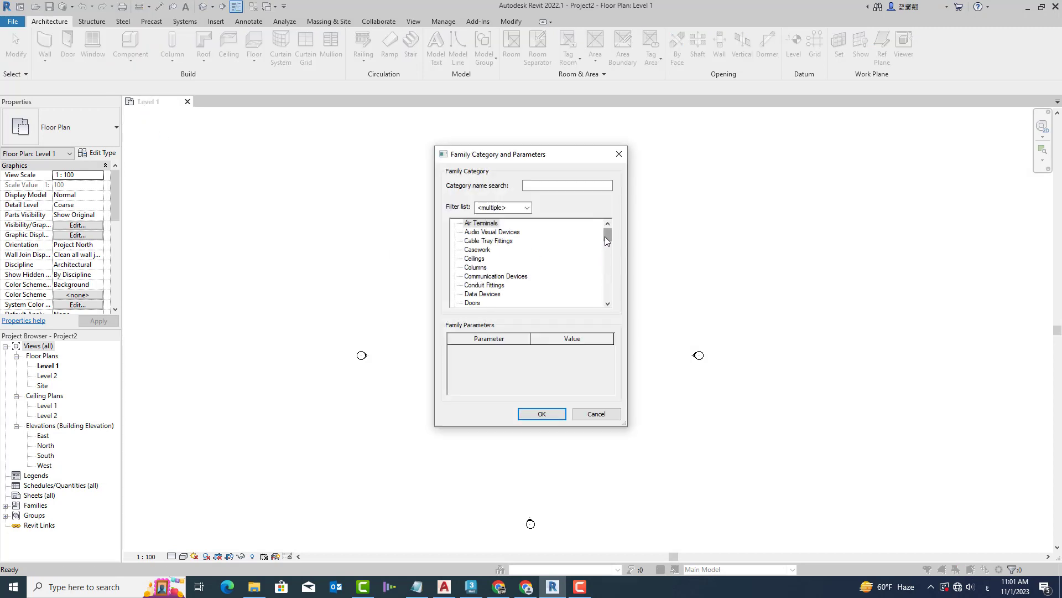
pyautogui.moveTo(607, 238); pyautogui.dragTo(604, 307)
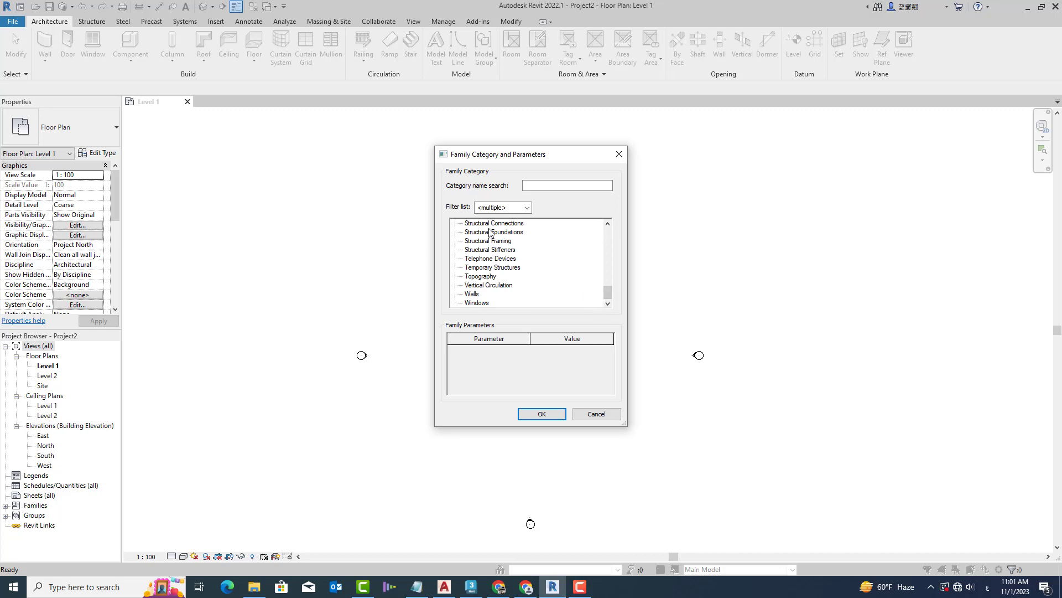
pyautogui.click(470, 294)
pyautogui.click(545, 415)
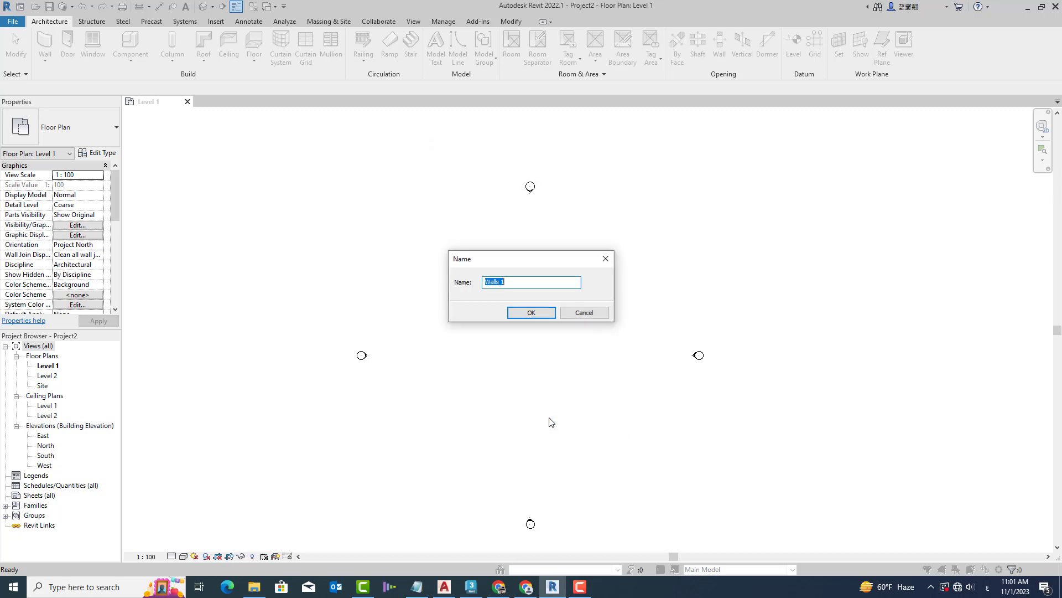
pyautogui.click(532, 313)
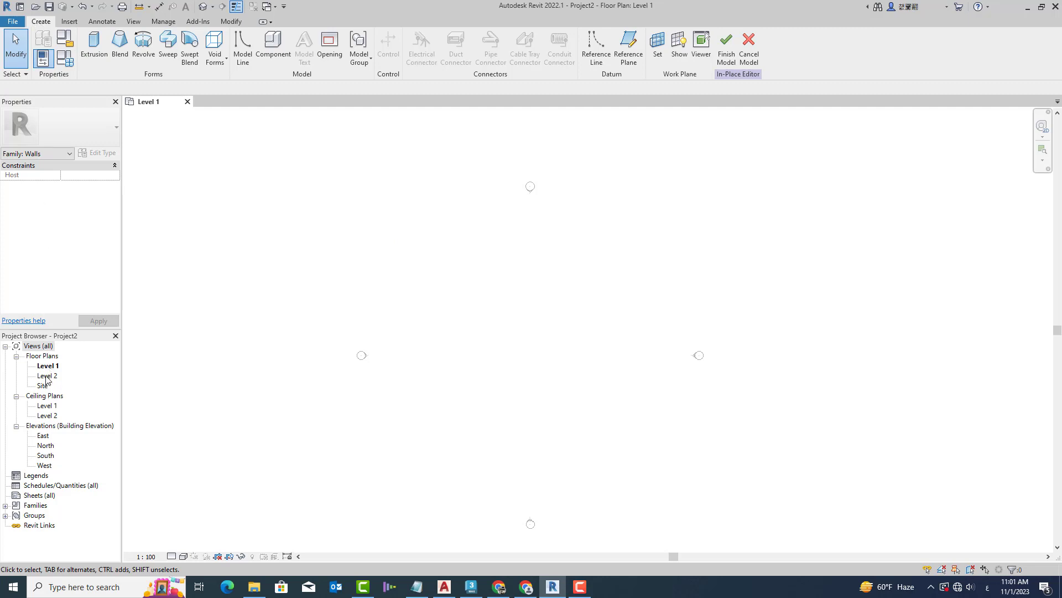
# Start a solid extrusion and sketch a 19000 × 12000 rectangle on Level 1.
pyautogui.click(93, 55)
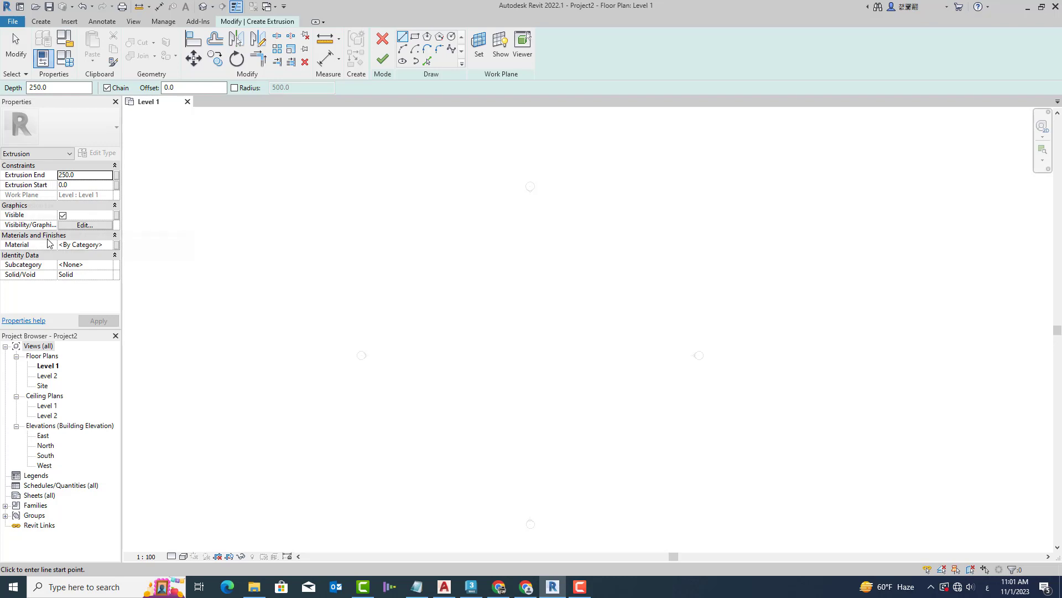
pyautogui.click(419, 41)
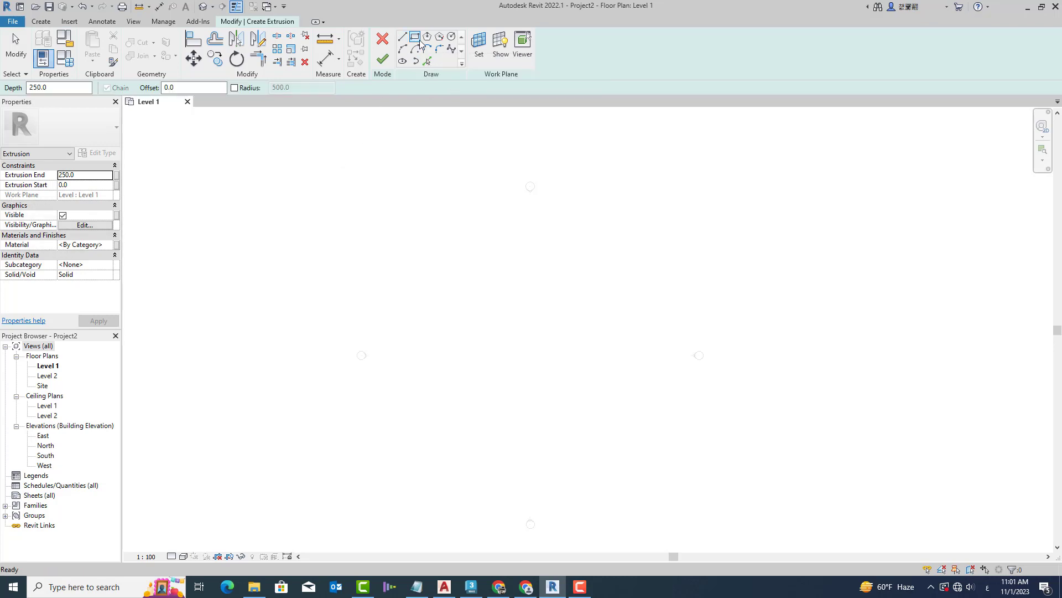
pyautogui.click(585, 292)
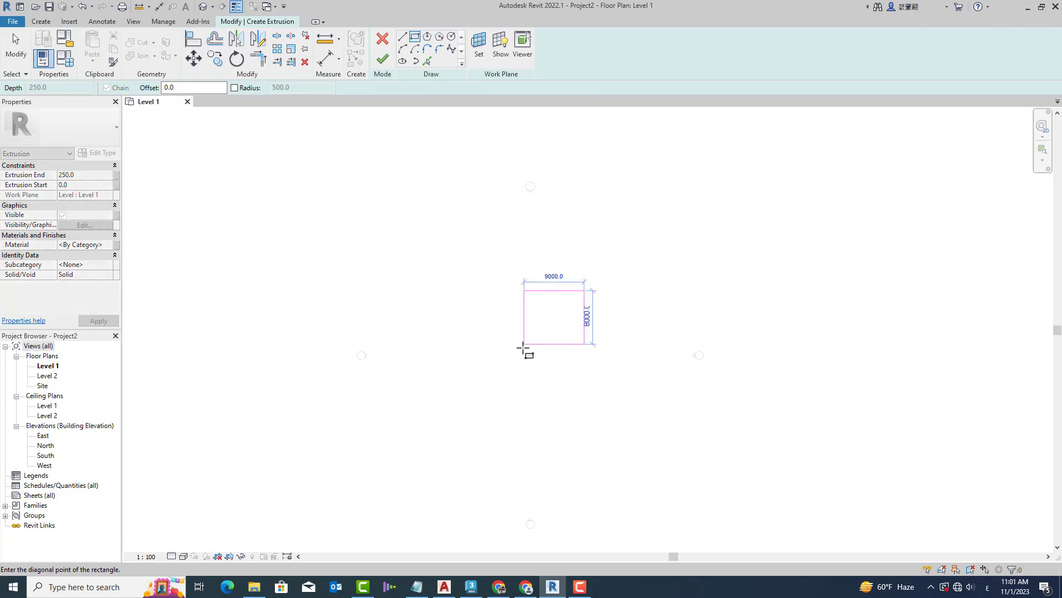
pyautogui.click(458, 370)
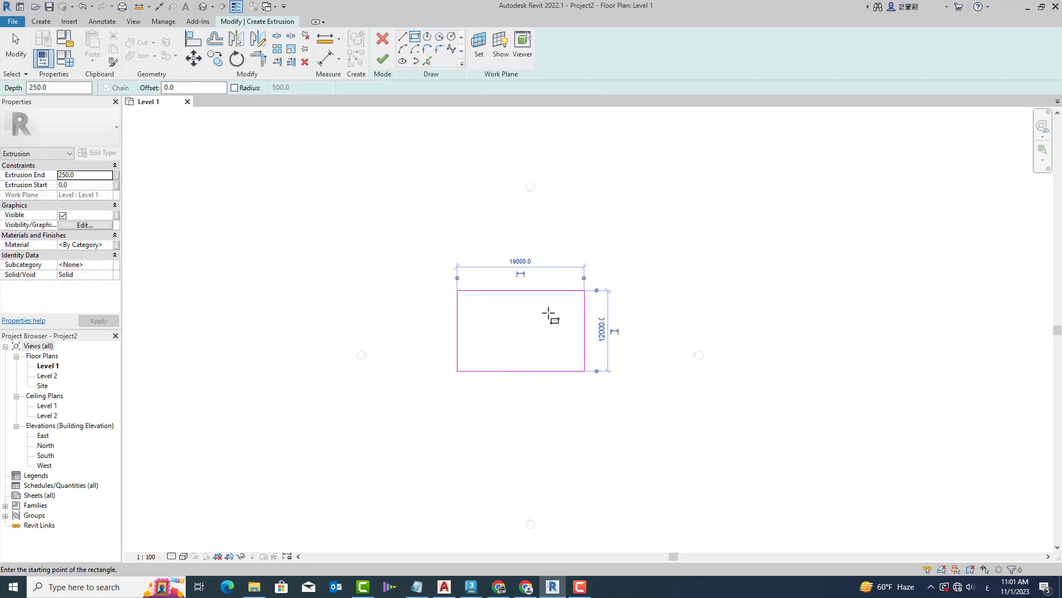
# Open the default 3D and East elevation views, then finish the 250-deep extrusion sketch.
pyautogui.click(204, 7)
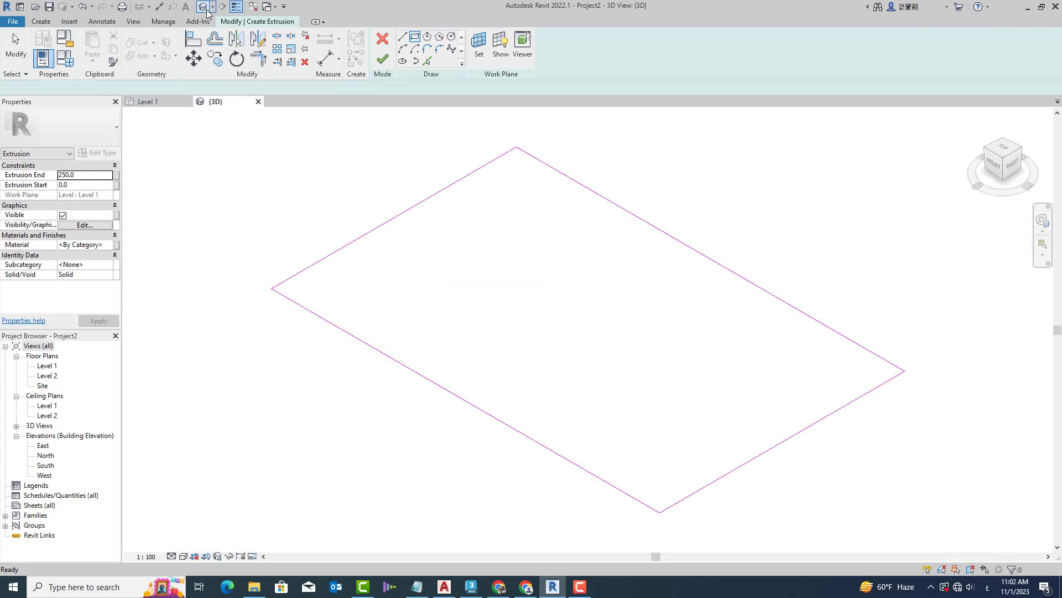
pyautogui.scroll(-2, 486, 263)
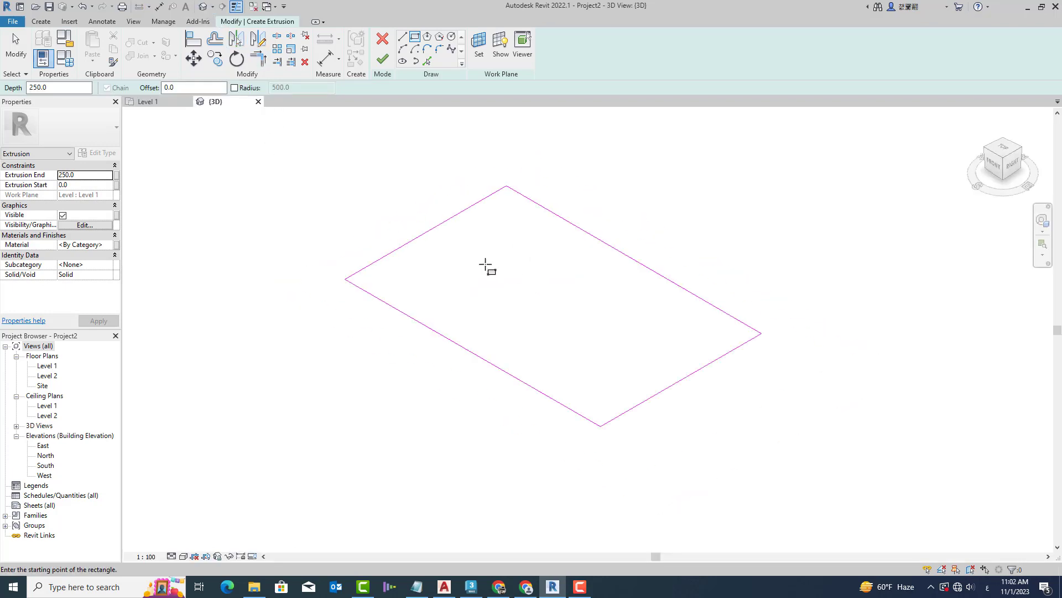
pyautogui.click(16, 396)
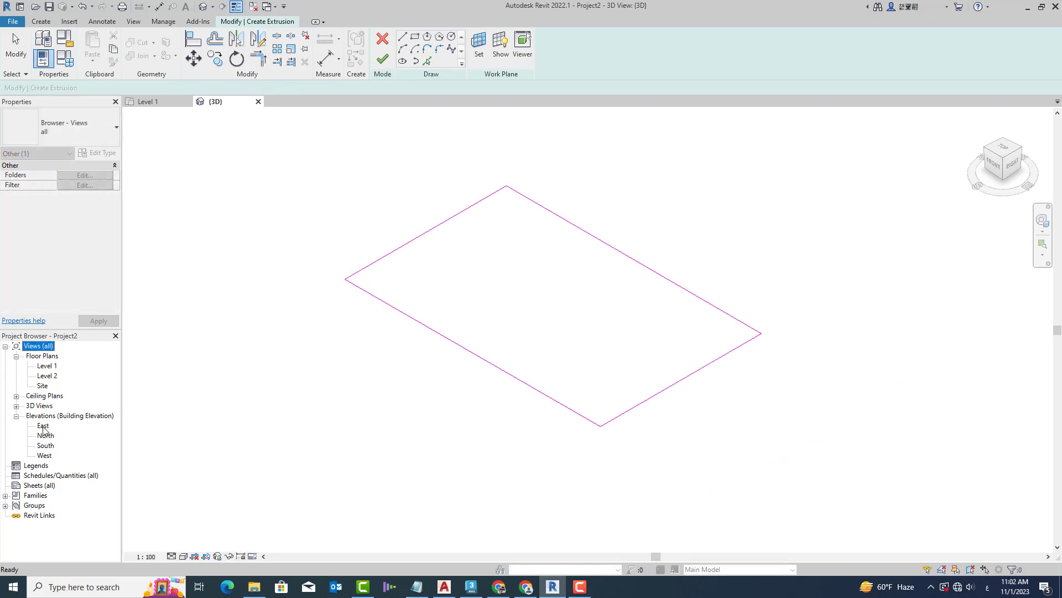
pyautogui.doubleClick(43, 427)
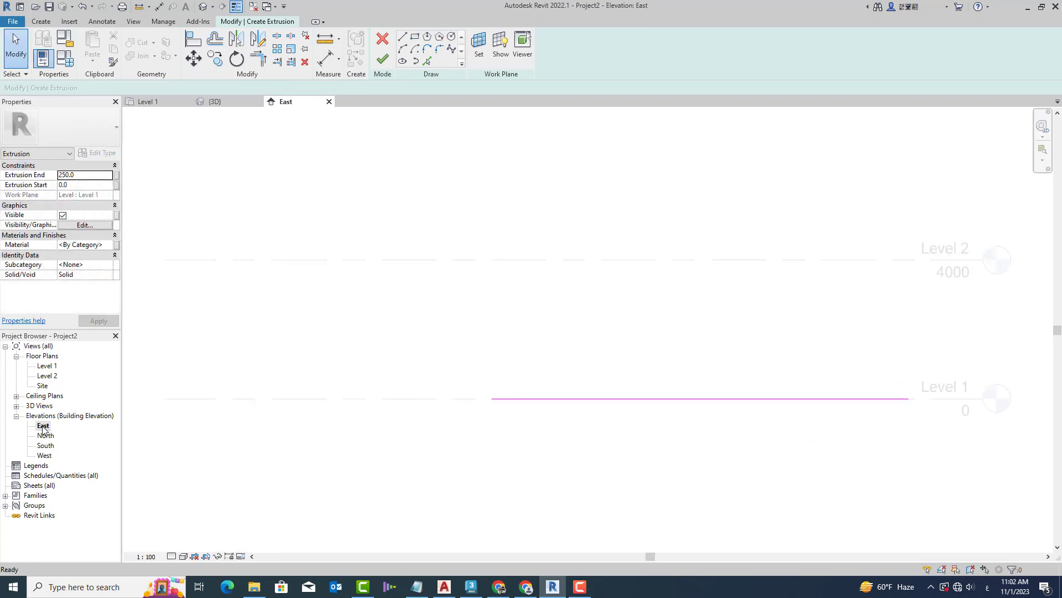
pyautogui.scroll(-2, 570, 370)
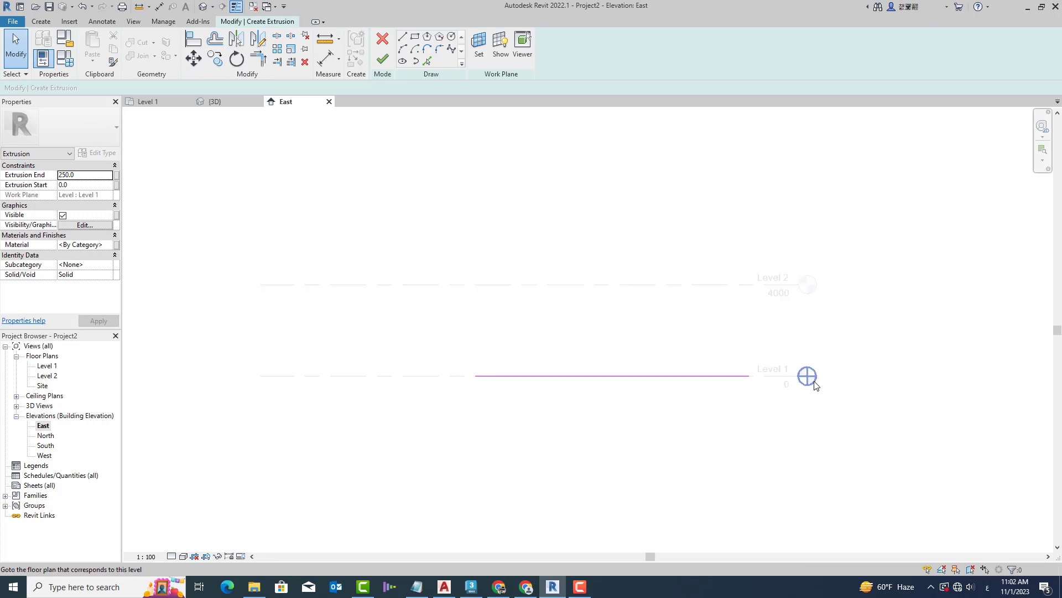
pyautogui.scroll(2, 789, 381)
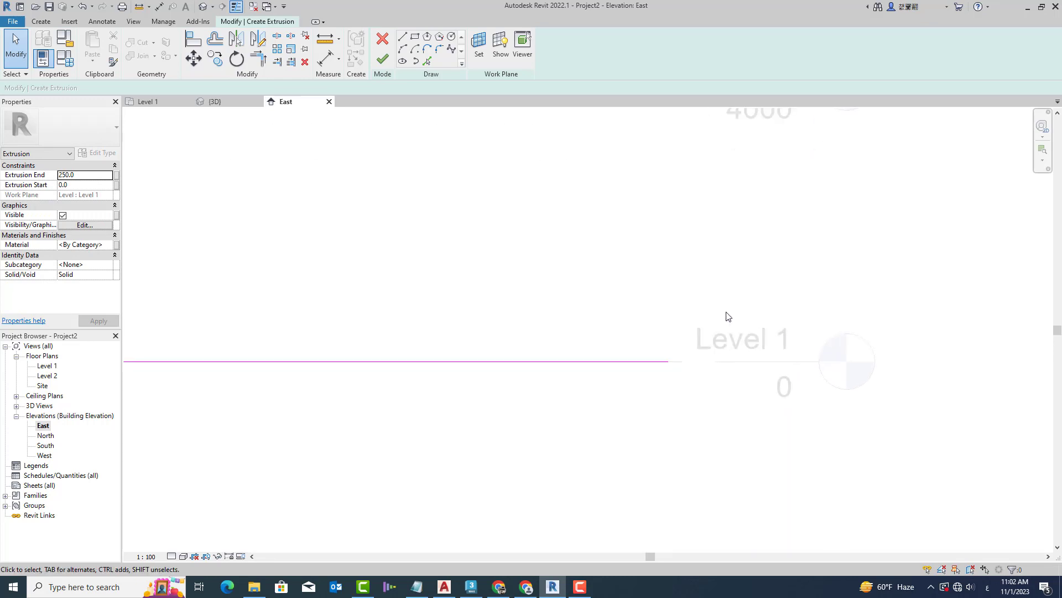
pyautogui.scroll(-1, 602, 416)
pyautogui.scroll(-4, 604, 415)
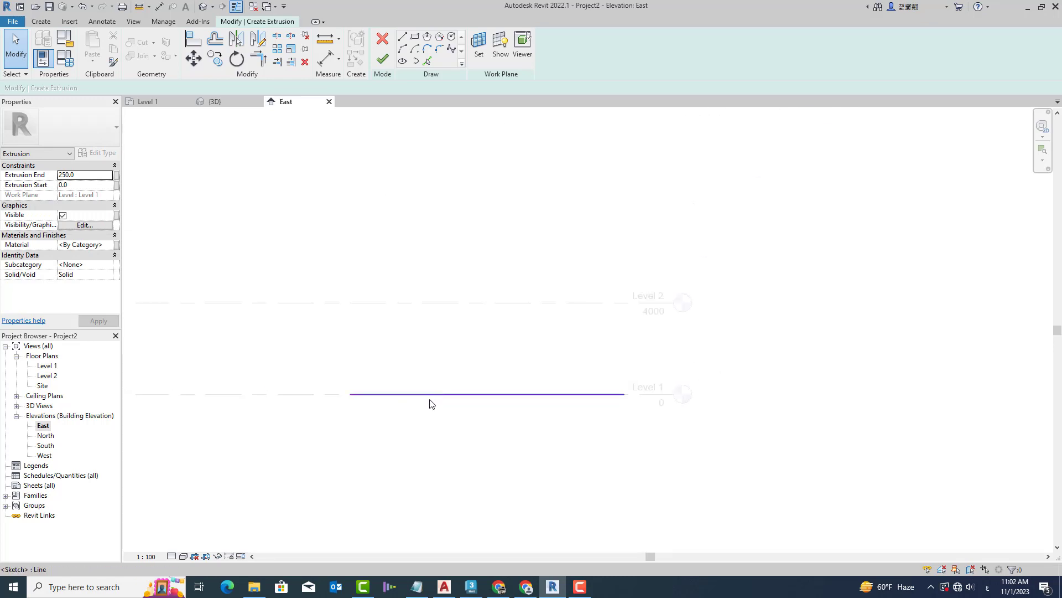
pyautogui.click(383, 59)
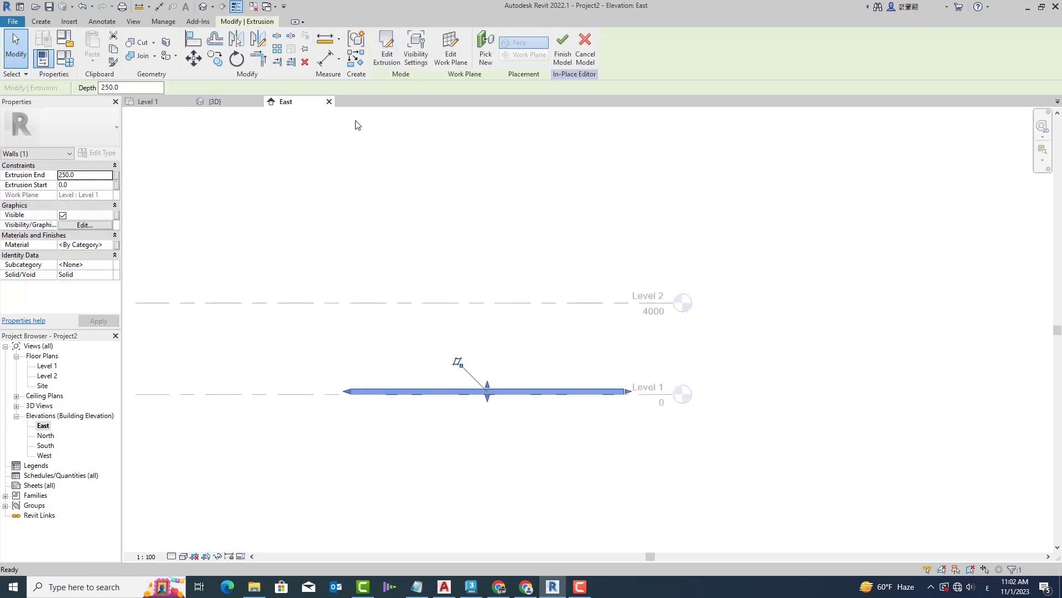
# In the 3D view, select the slab and drag its top handle upward.
pyautogui.scroll(1, 398, 423)
pyautogui.scroll(2, 399, 424)
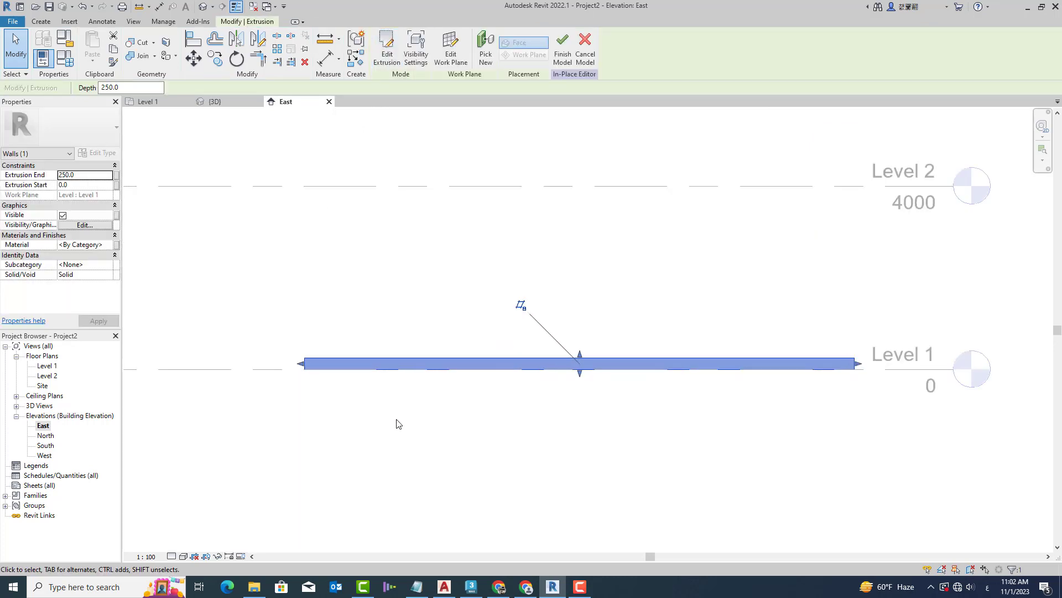
pyautogui.scroll(-1, 399, 423)
pyautogui.click(205, 8)
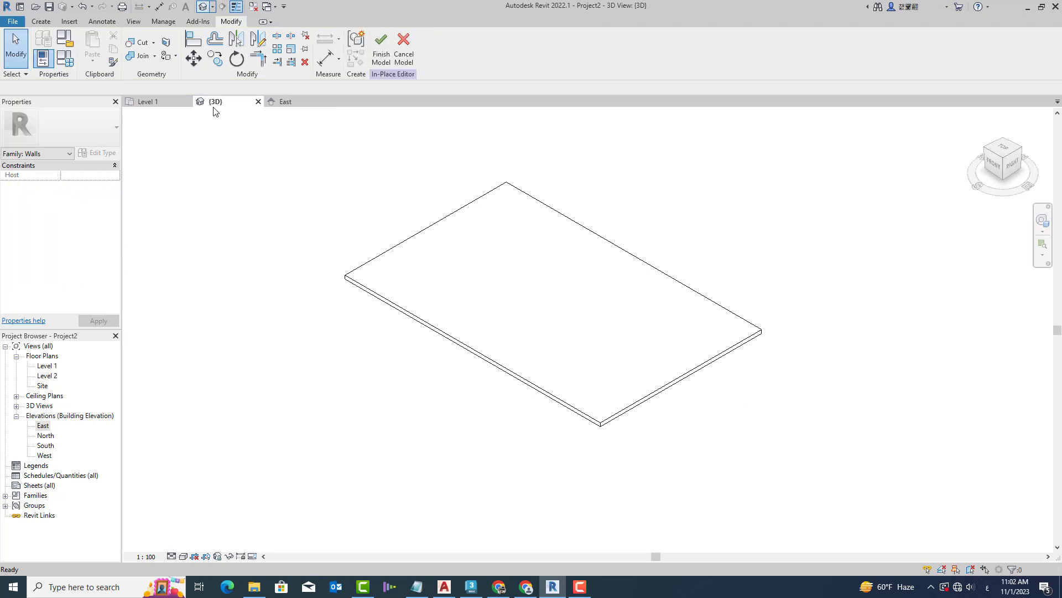
pyautogui.click(395, 247)
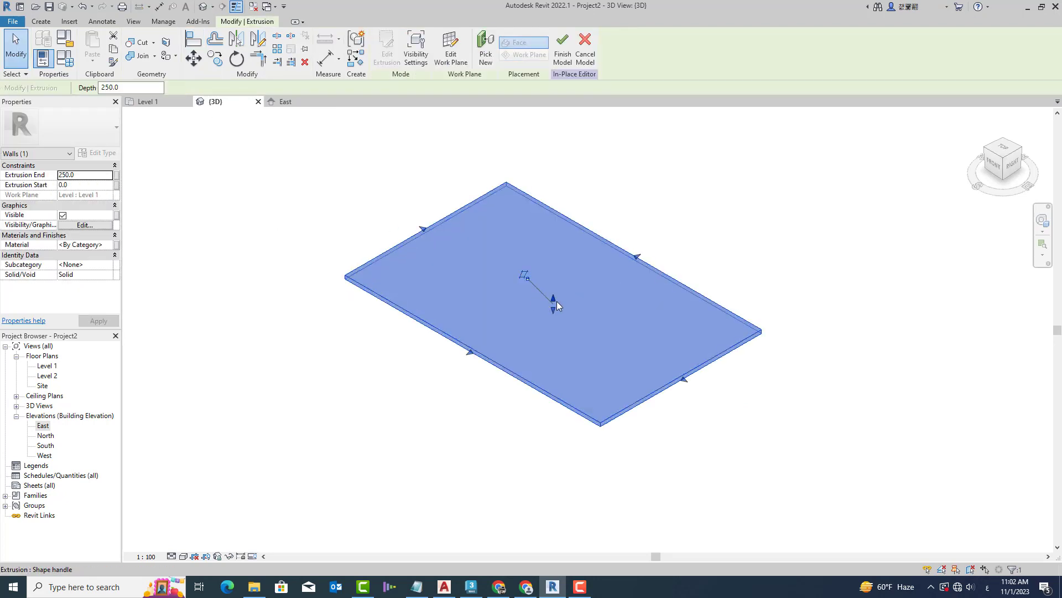
pyautogui.moveTo(555, 300); pyautogui.dragTo(555, 198)
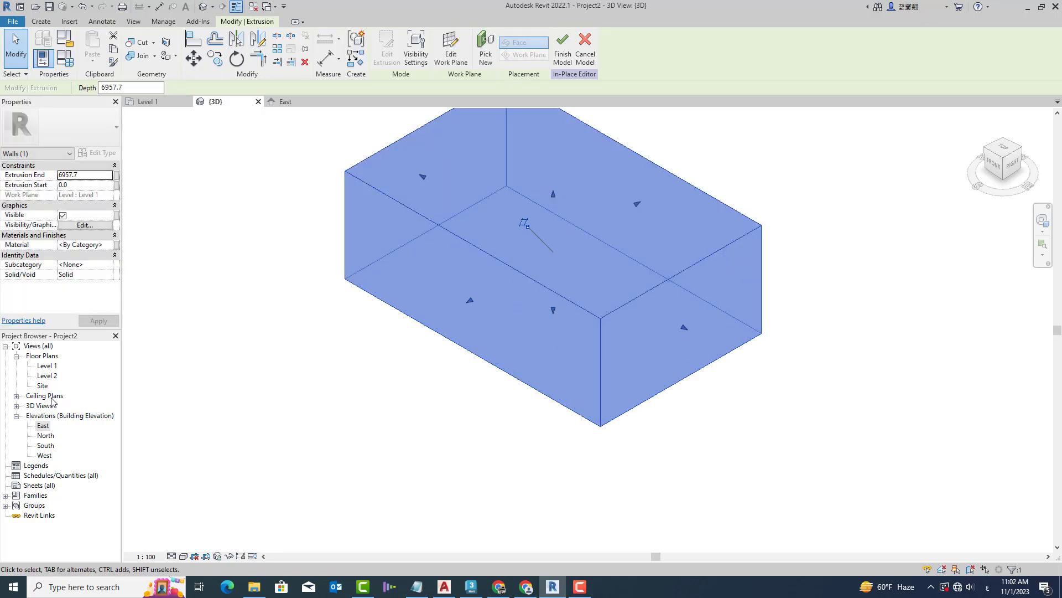
# In East elevation, adjust the extrusion's top to 5765 and keep its bottom at Level 1.
pyautogui.doubleClick(43, 427)
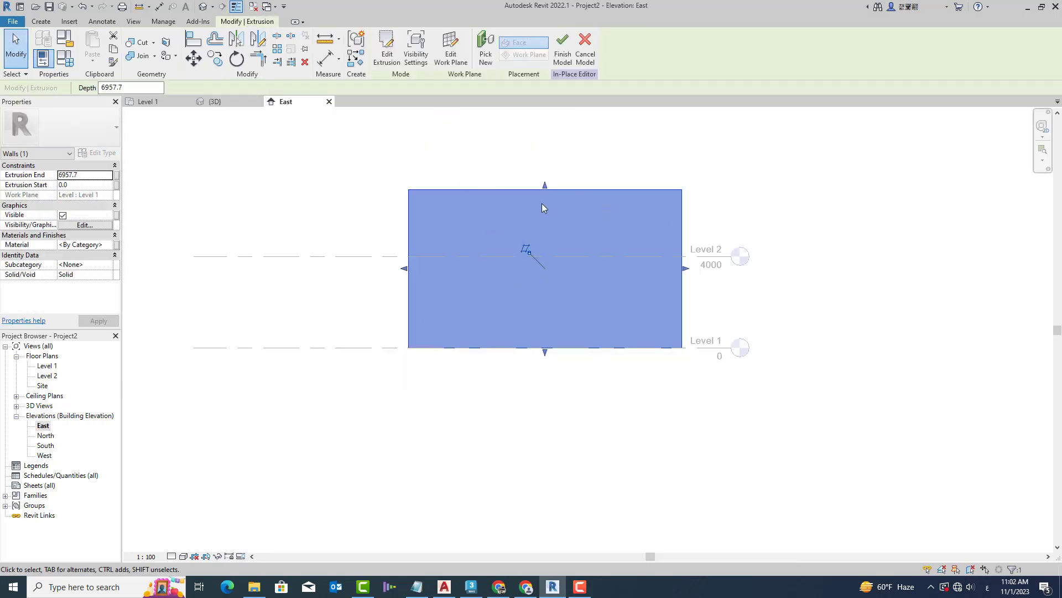
pyautogui.scroll(1, 559, 192)
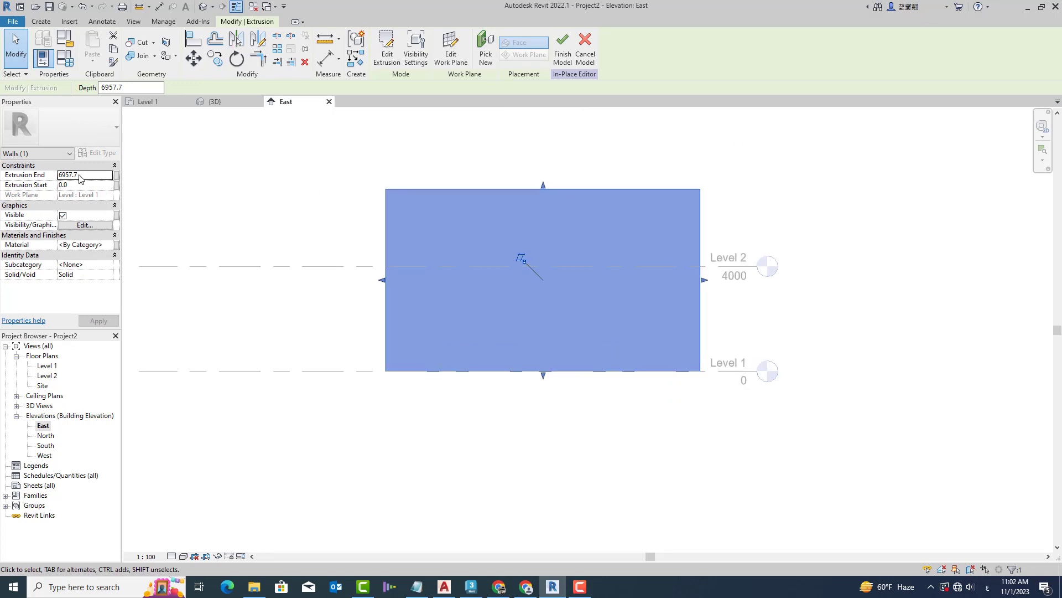
pyautogui.moveTo(543, 185); pyautogui.dragTo(541, 221)
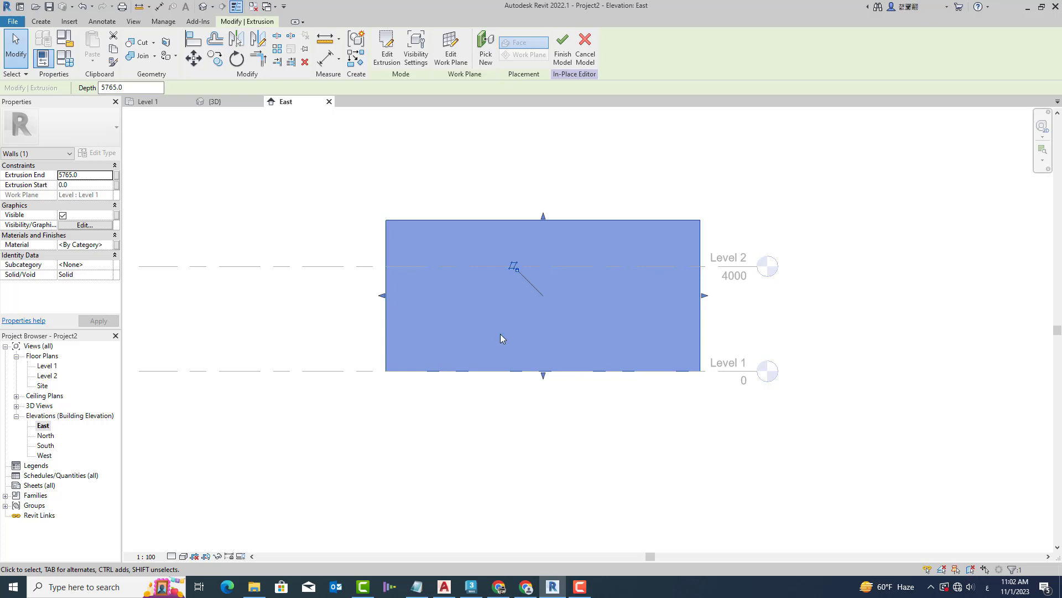
pyautogui.moveTo(543, 375); pyautogui.dragTo(546, 437)
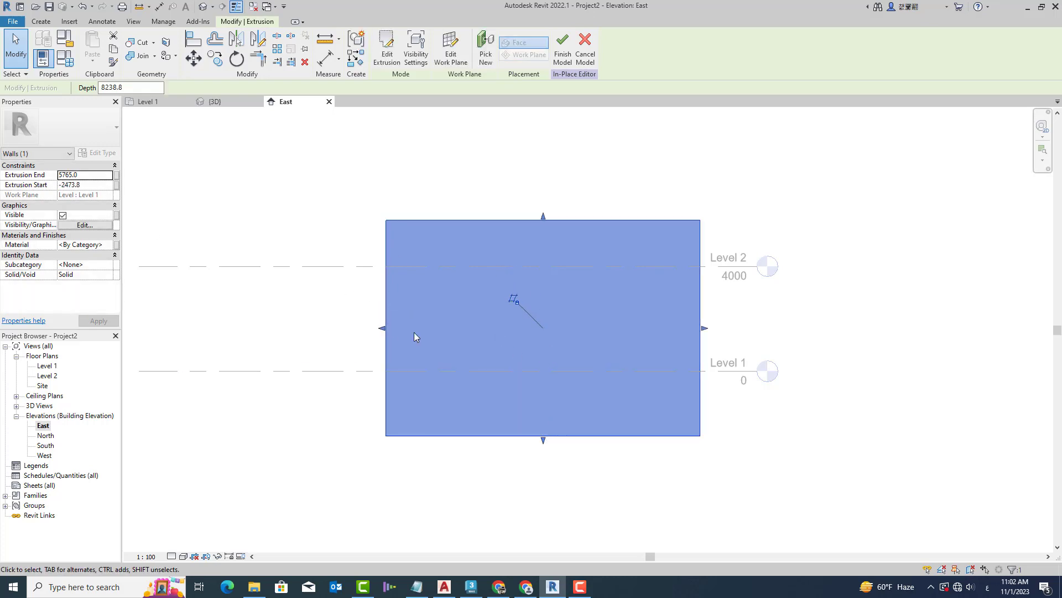
pyautogui.moveTo(543, 441); pyautogui.dragTo(544, 375)
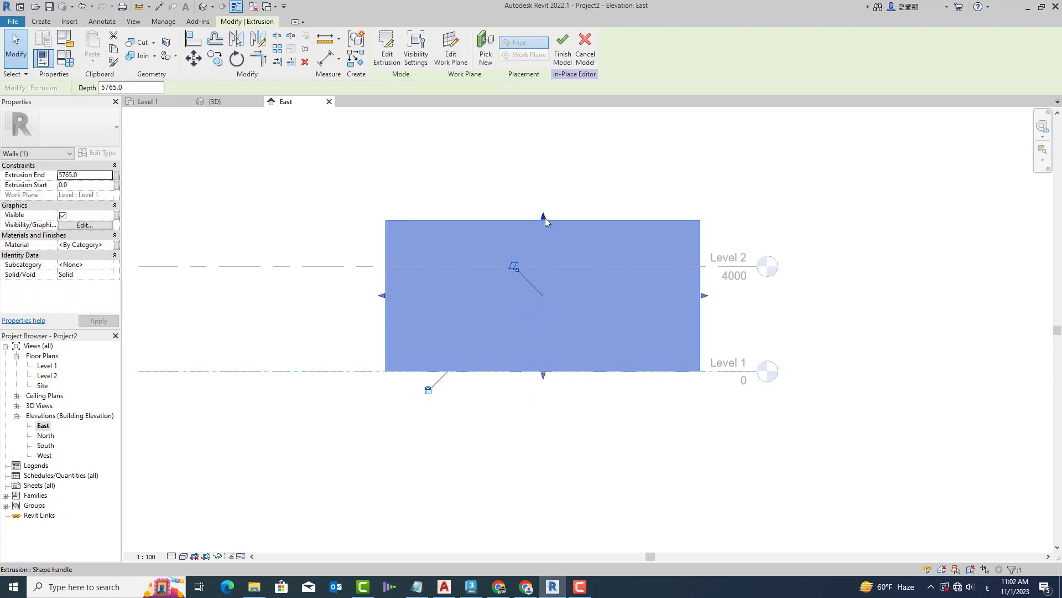
# Snap the top to Level 2, lock top and bottom to levels, and enter extrusion end 6000.
pyautogui.moveTo(544, 218); pyautogui.dragTo(547, 265)
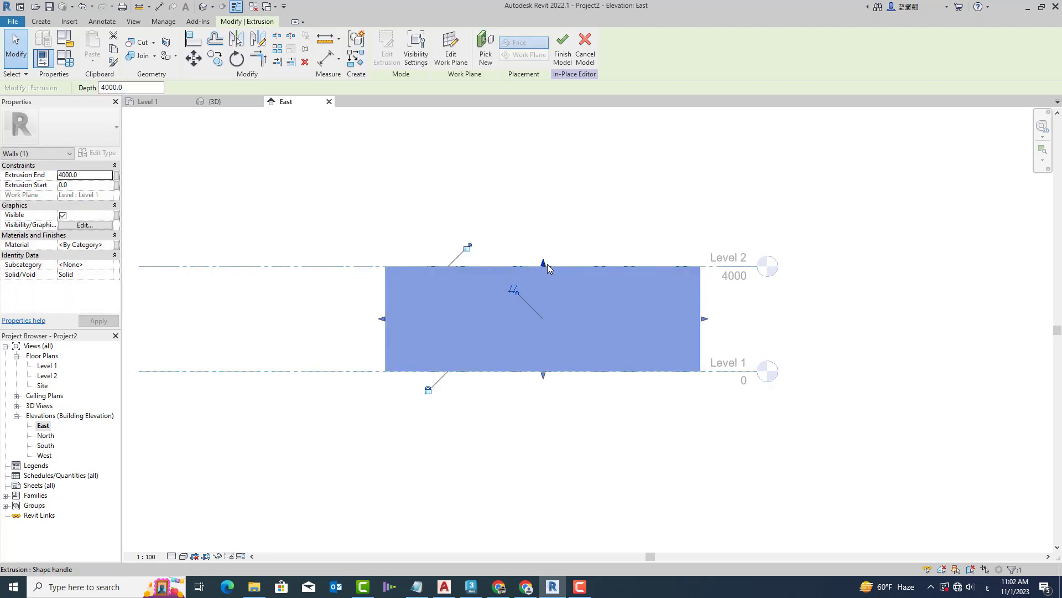
pyautogui.click(468, 247)
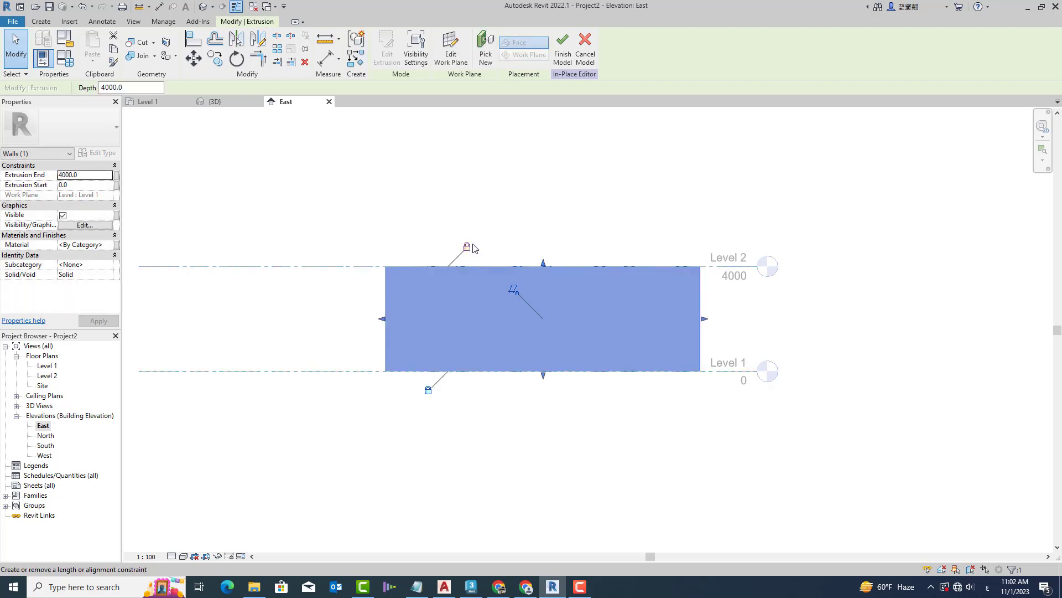
pyautogui.click(419, 391)
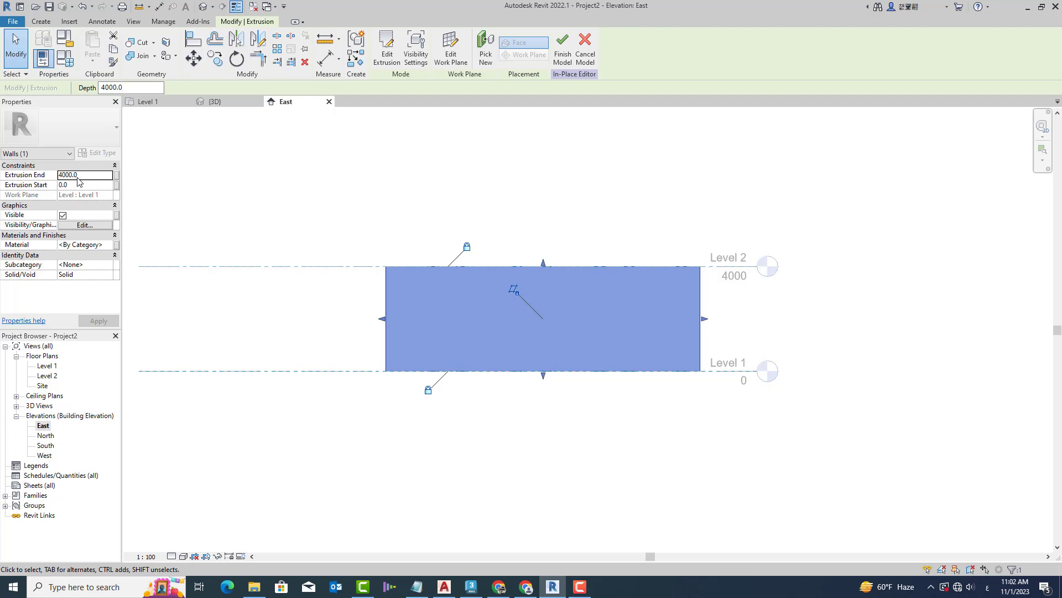
pyautogui.doubleClick(95, 177)
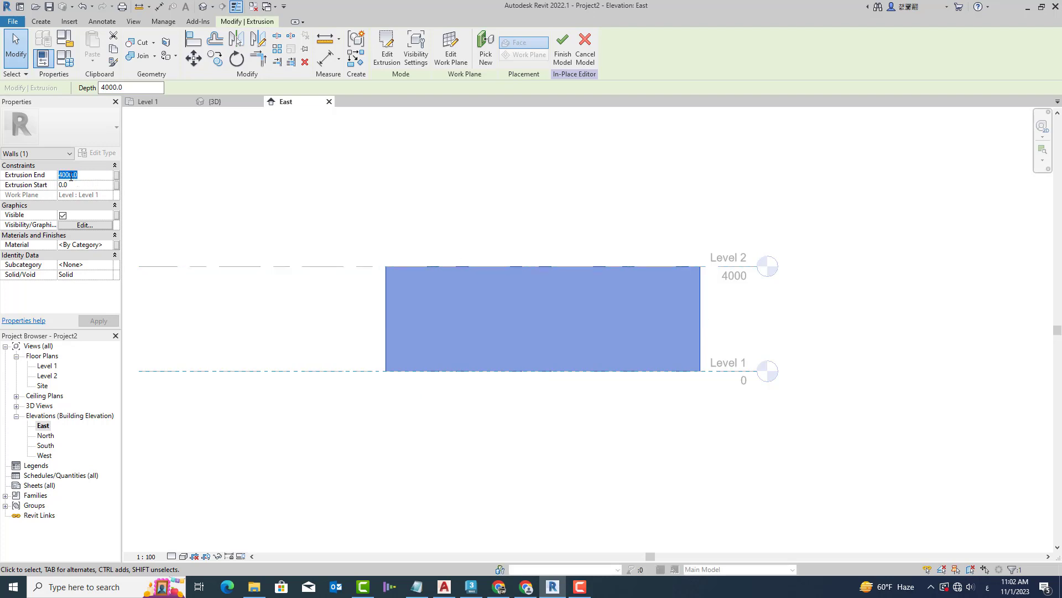
pyautogui.moveTo(65, 176); pyautogui.dragTo(57, 181)
pyautogui.write('60')
pyautogui.press('Return')
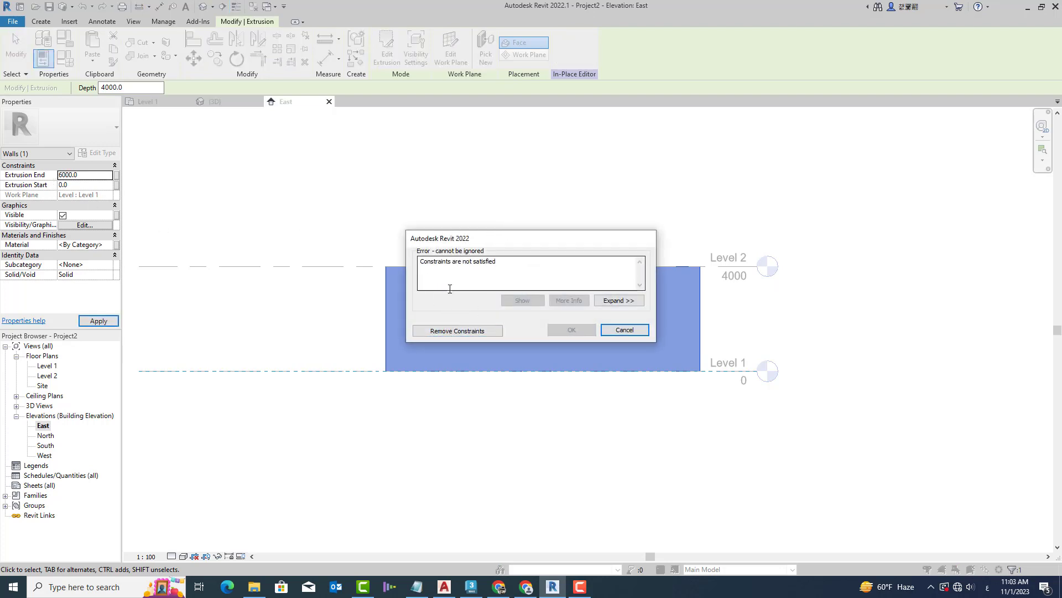
# Remove the constraints, pull the top back to Level 2 at 4000, and finish the model.
pyautogui.click(466, 329)
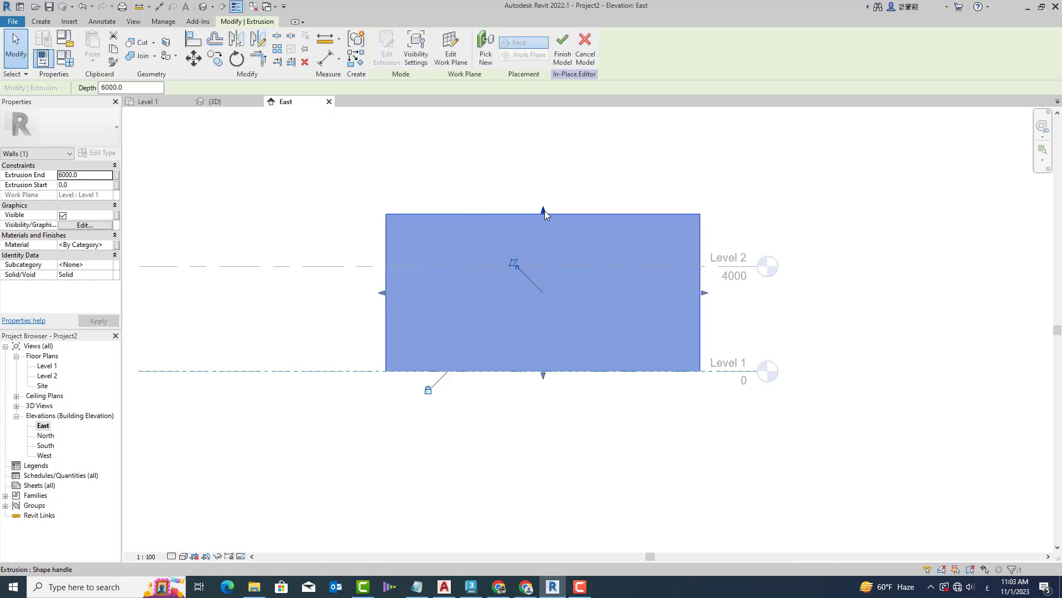
pyautogui.moveTo(543, 210); pyautogui.dragTo(545, 266)
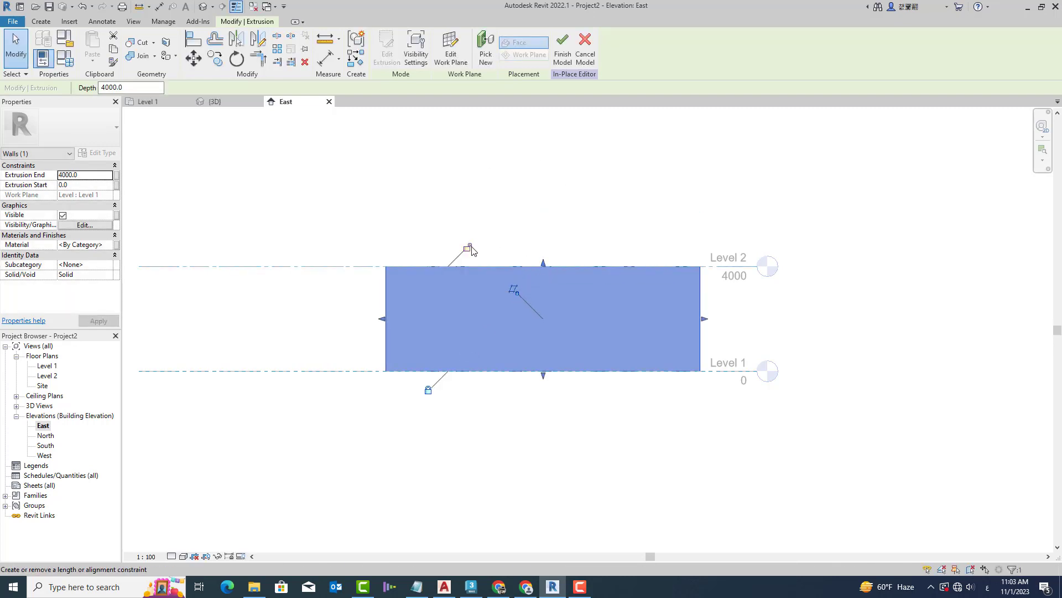
pyautogui.click(841, 302)
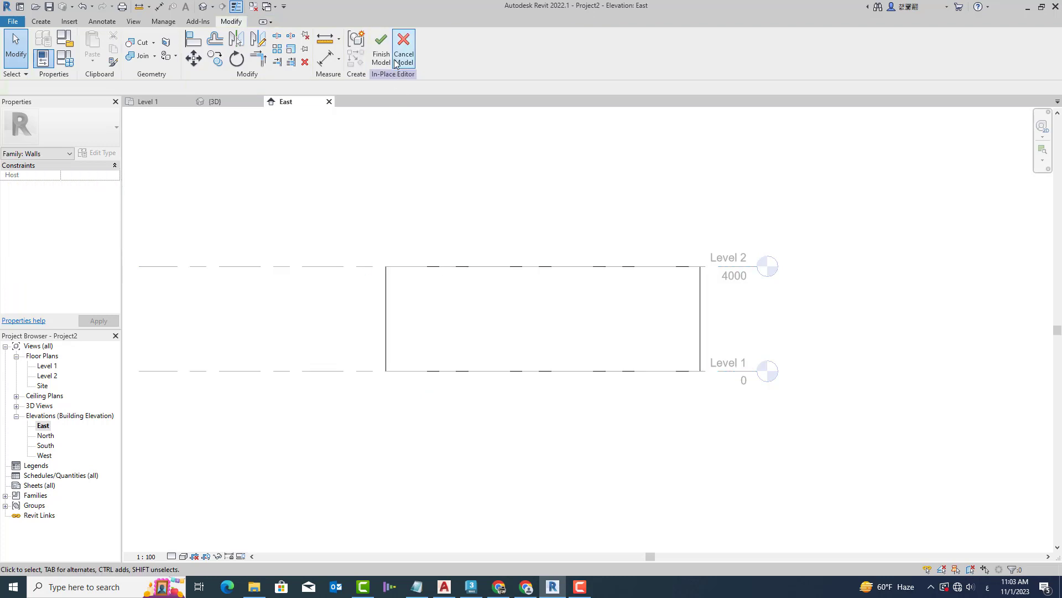
pyautogui.click(380, 47)
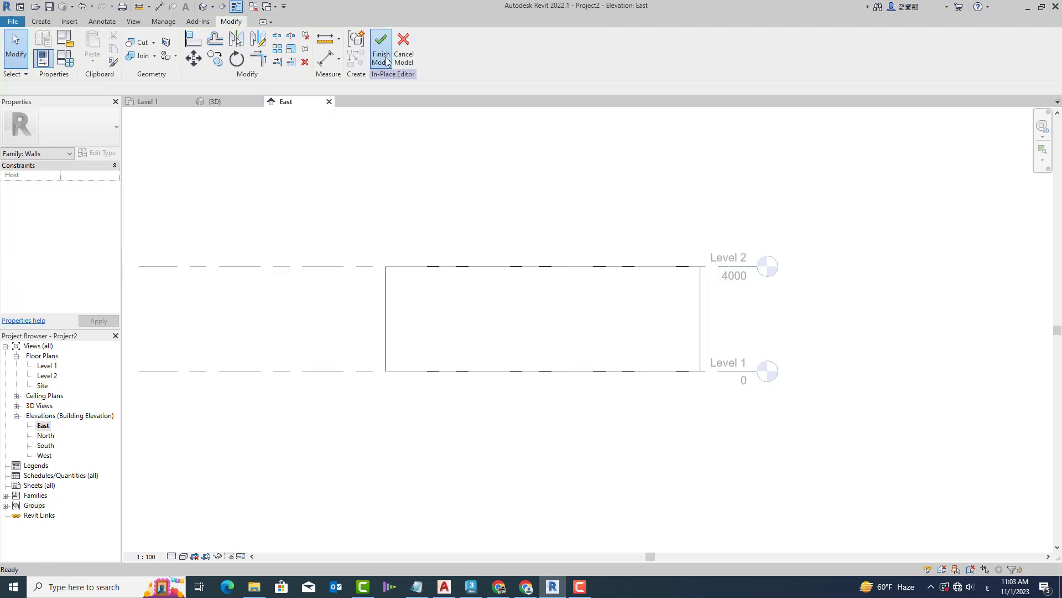
# Change Level 2's elevation to 6000.
pyautogui.click(344, 267)
pyautogui.click(257, 321)
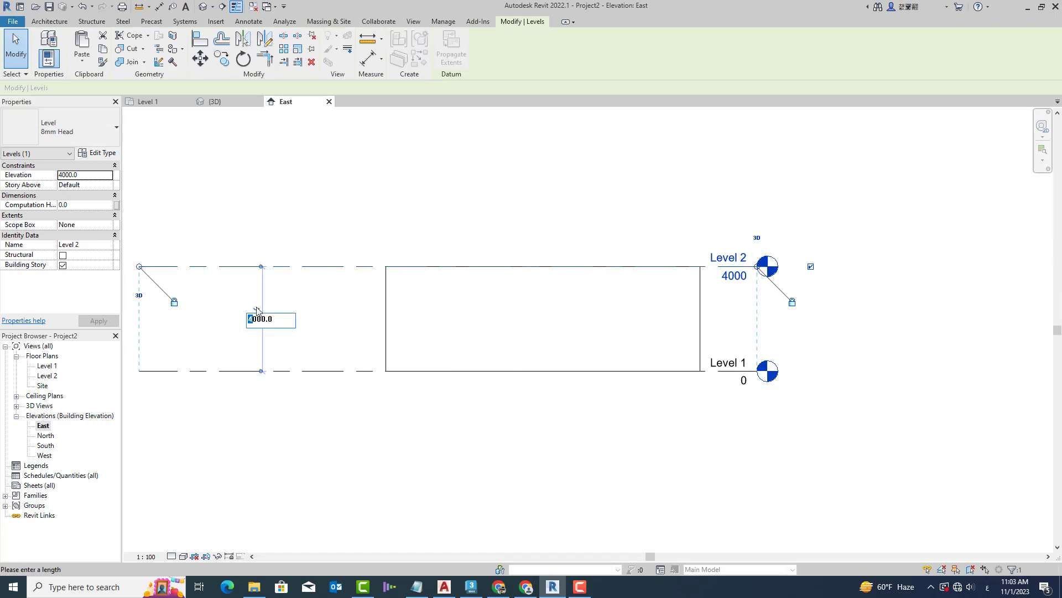
pyautogui.write('6000')
pyautogui.press('Return')
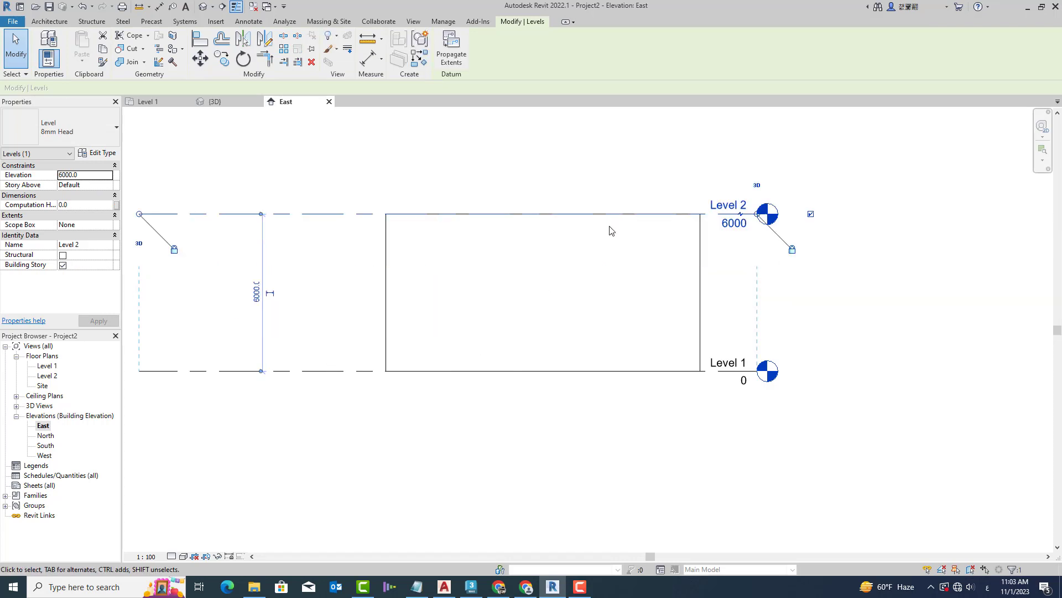
pyautogui.click(464, 430)
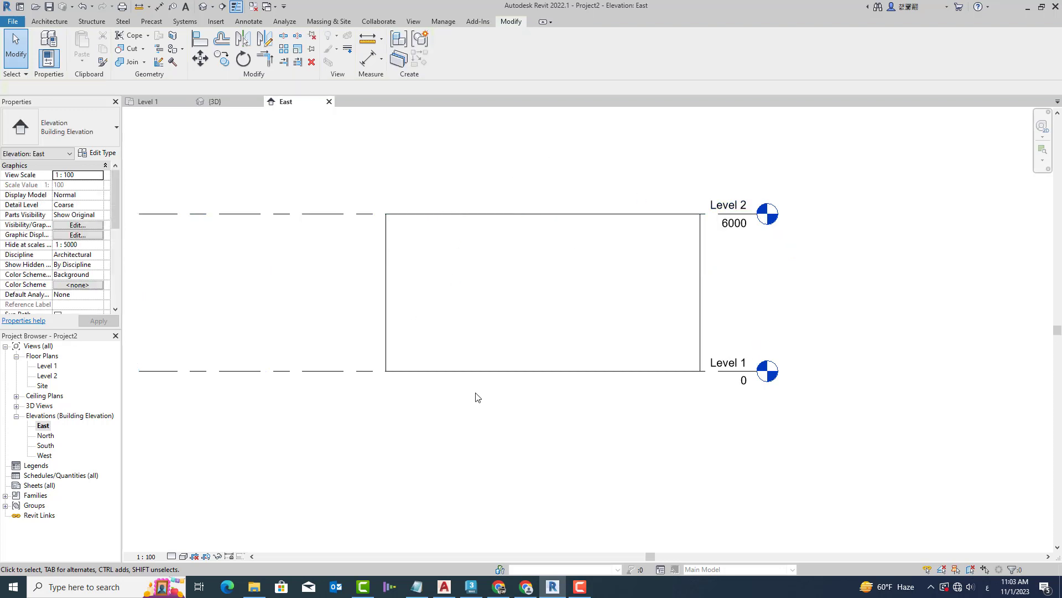
# Dismiss the error from stretching the wall, then reopen Walls 1 in-place and select its extrusion.
pyautogui.click(479, 378)
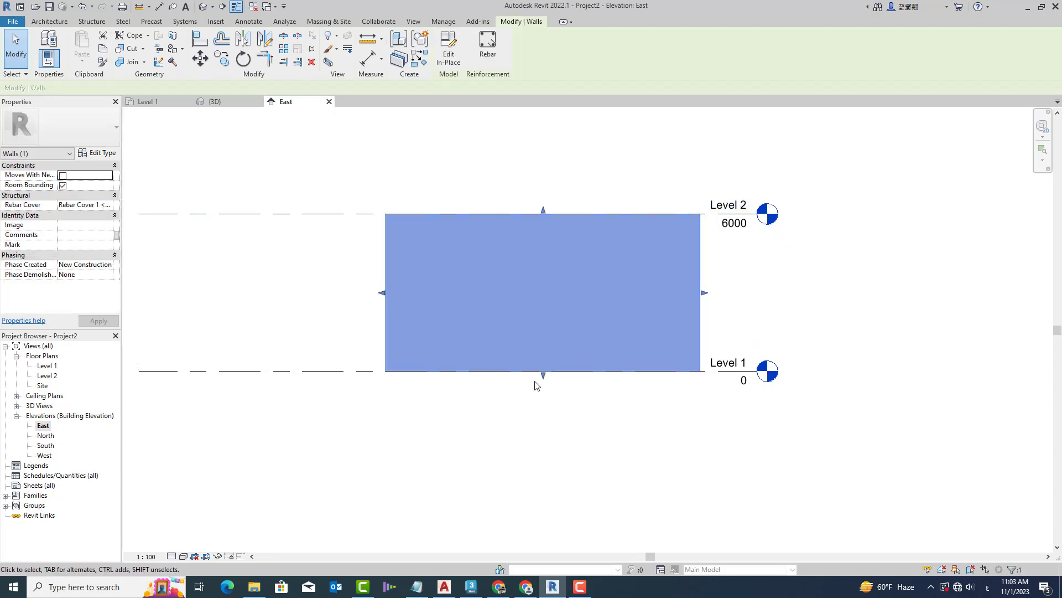
pyautogui.moveTo(544, 379); pyautogui.dragTo(541, 408)
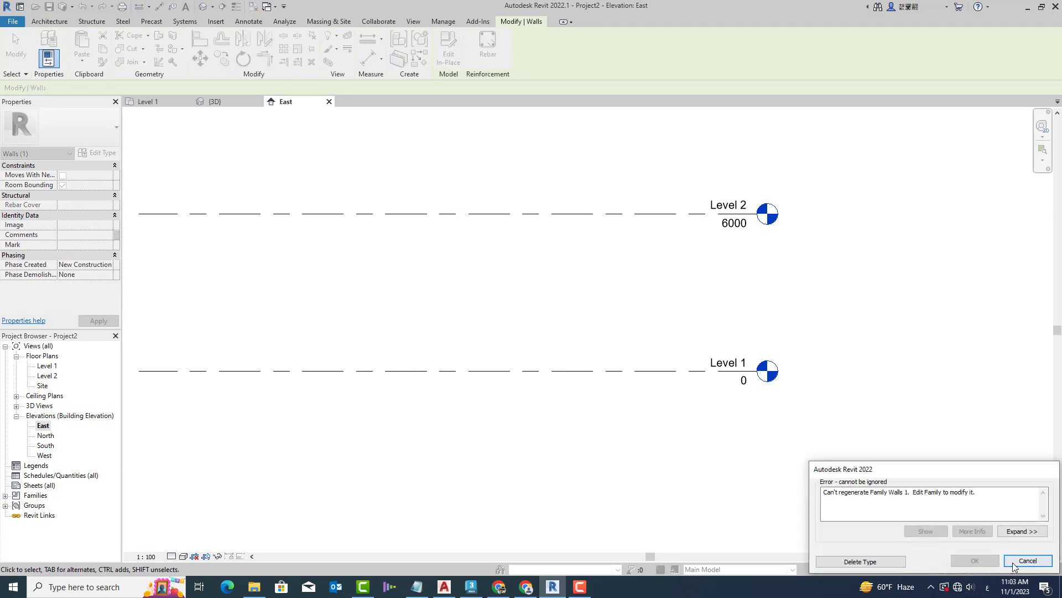
pyautogui.click(1017, 560)
pyautogui.click(629, 378)
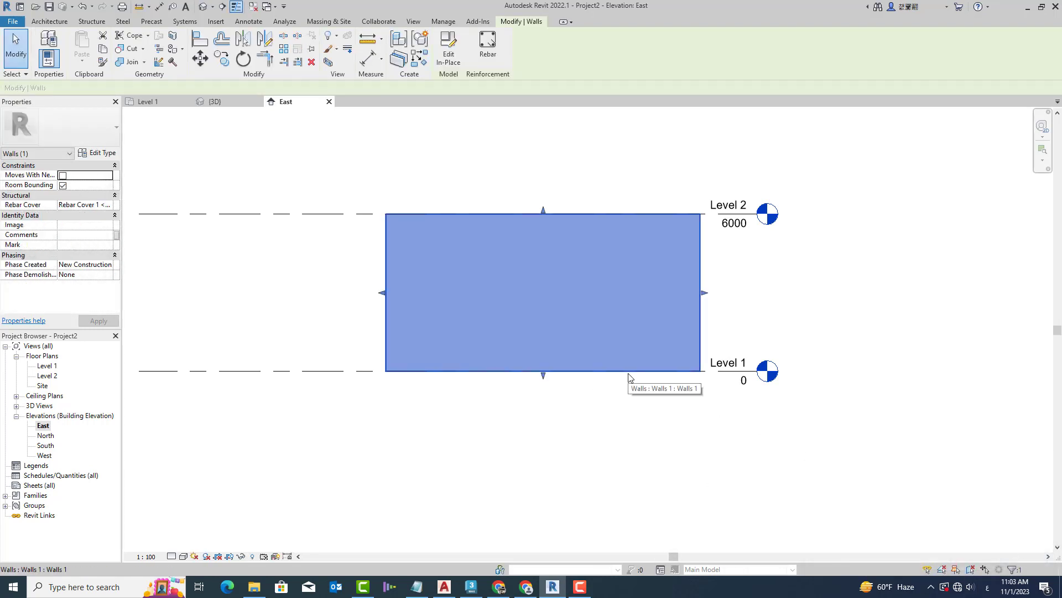
pyautogui.click(451, 56)
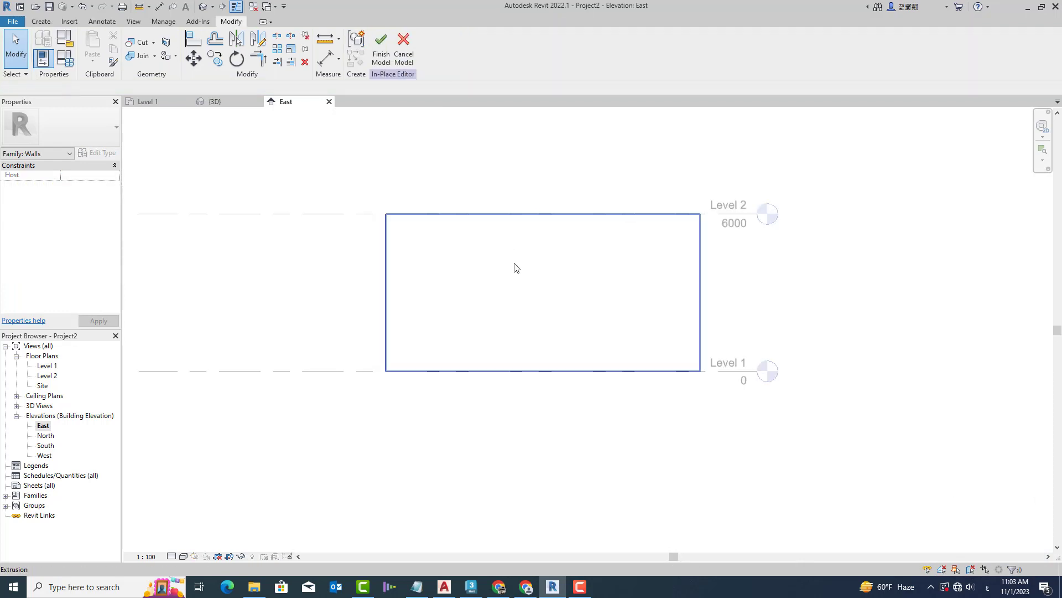
pyautogui.click(553, 371)
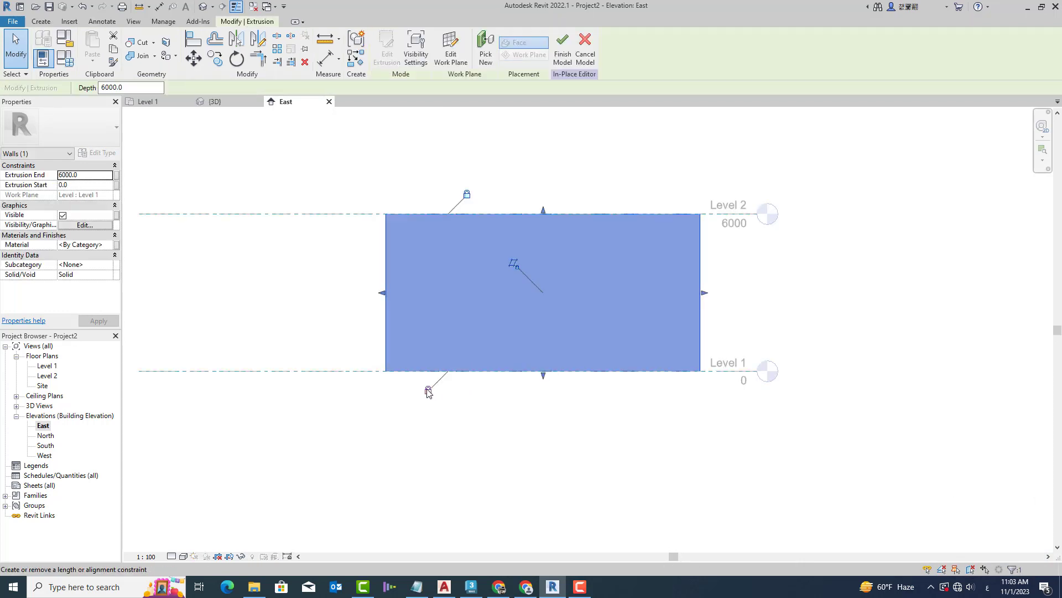
# Set the extrusion start to -1000 in Properties and finish the in-place model.
pyautogui.click(75, 186)
pyautogui.doubleClick(74, 187)
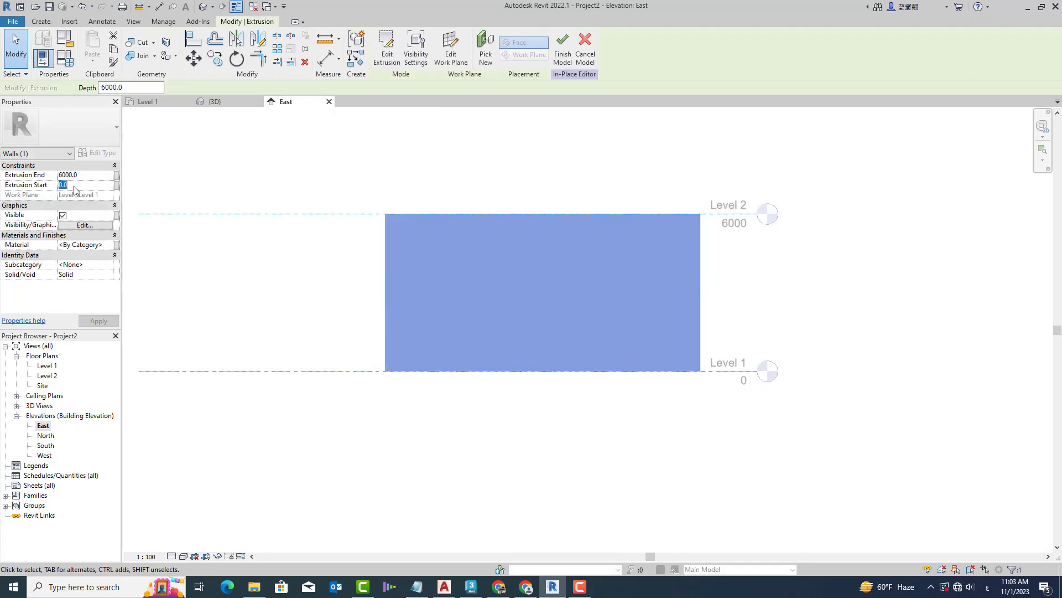
pyautogui.write('-100')
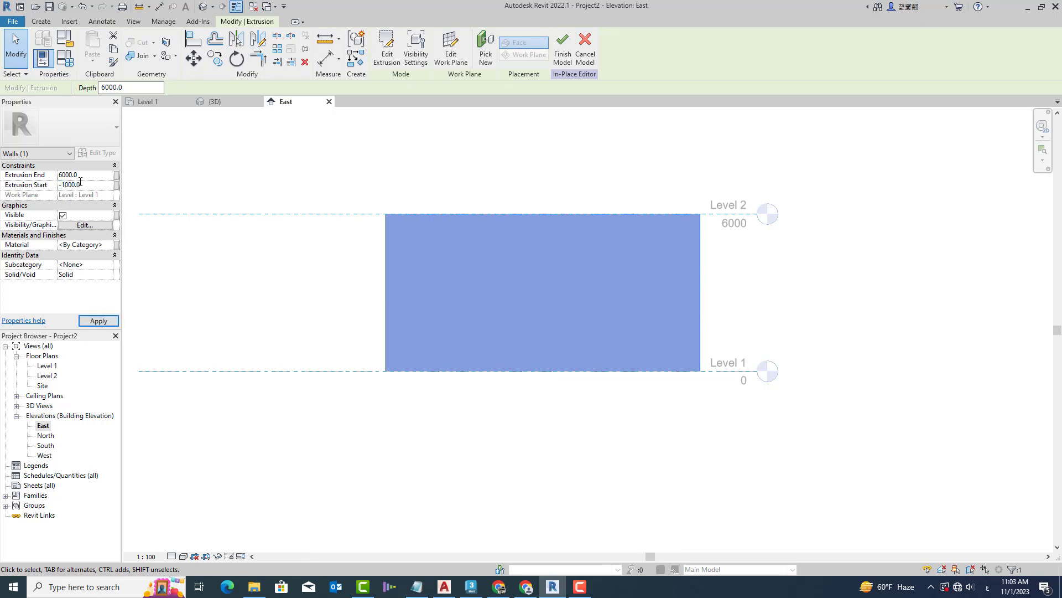
pyautogui.press('Return')
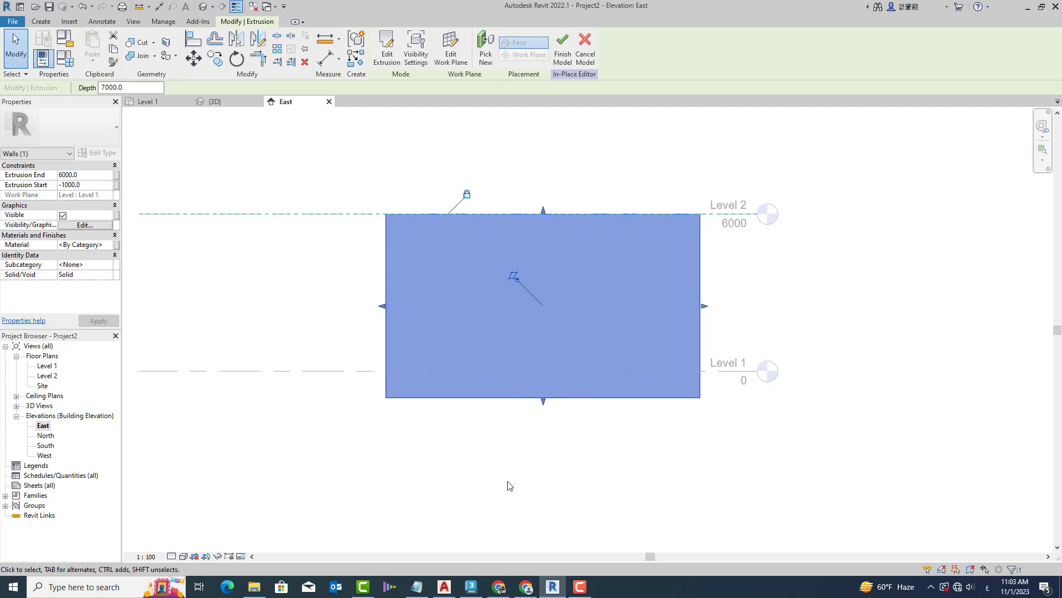
pyautogui.click(562, 50)
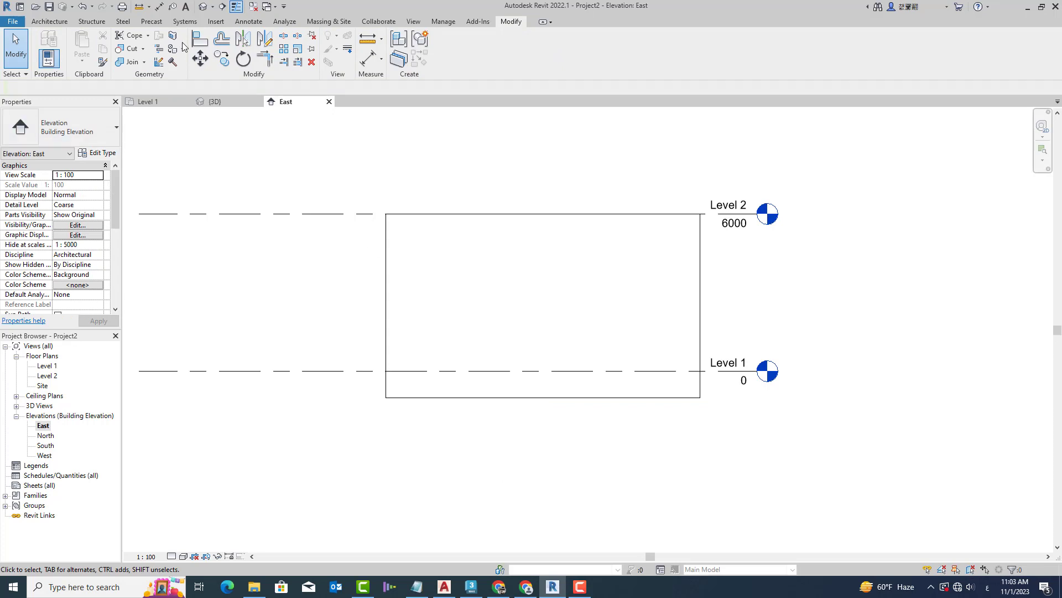
# Select the wall block in the default 3D view, frame it, and choose Edit In-Place.
pyautogui.click(203, 8)
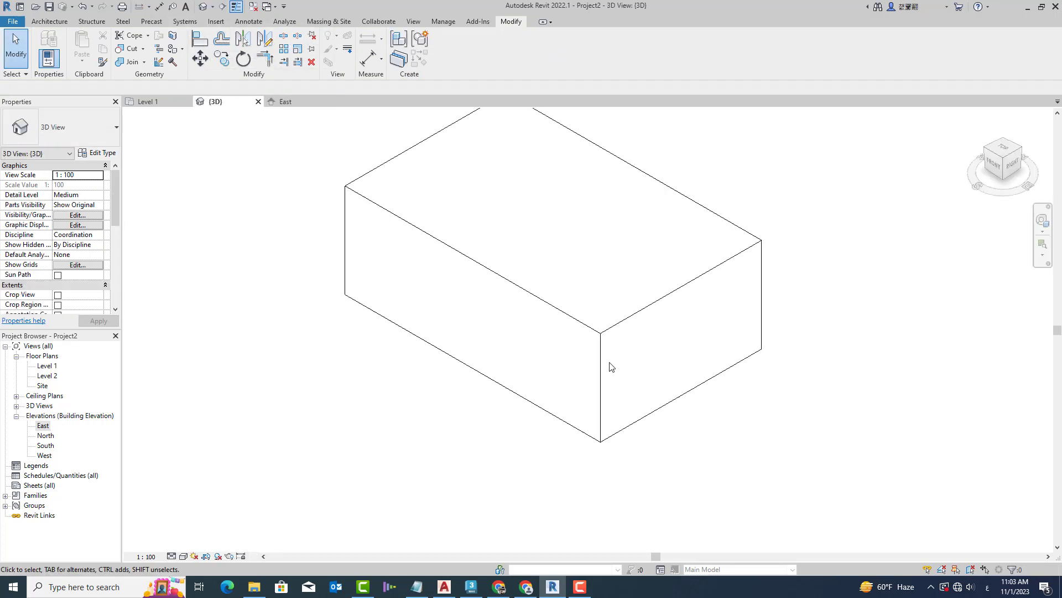
pyautogui.click(606, 336)
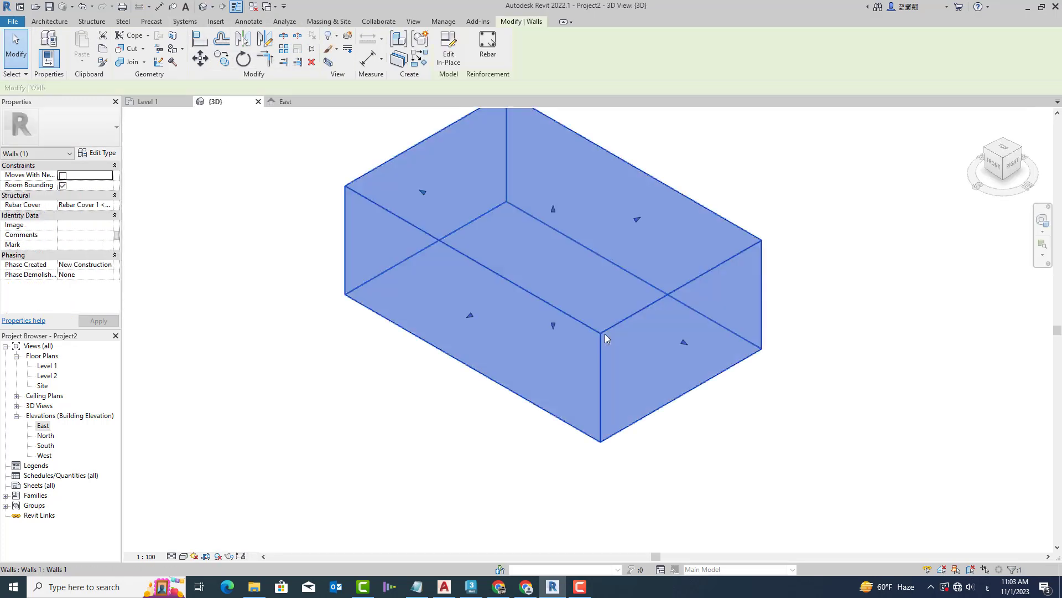
pyautogui.scroll(-1, 529, 385)
pyautogui.moveTo(528, 387); pyautogui.dragTo(458, 418, button='middle')
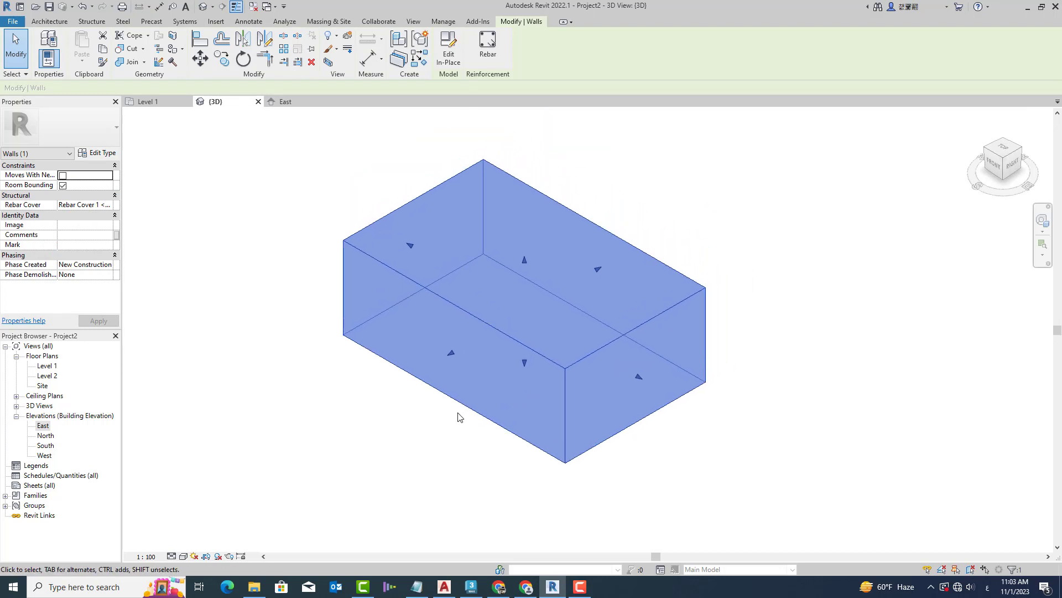
pyautogui.moveTo(450, 352)
pyautogui.mouseDown()
pyautogui.moveTo(404, 385)
pyautogui.moveTo(422, 377)
pyautogui.mouseUp()
pyautogui.moveTo(426, 388); pyautogui.dragTo(461, 383, button='middle')
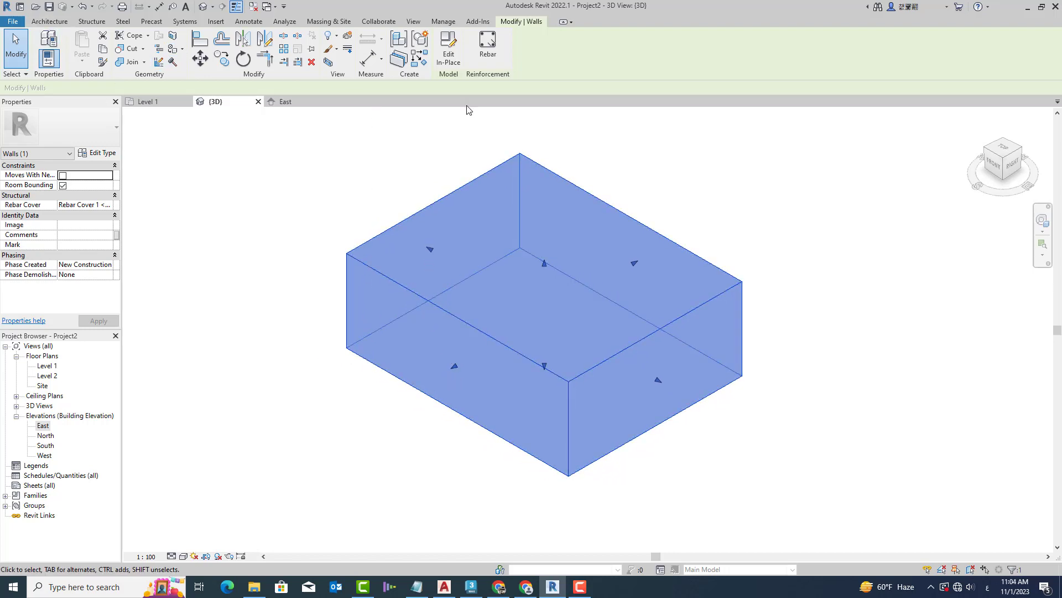
pyautogui.click(452, 53)
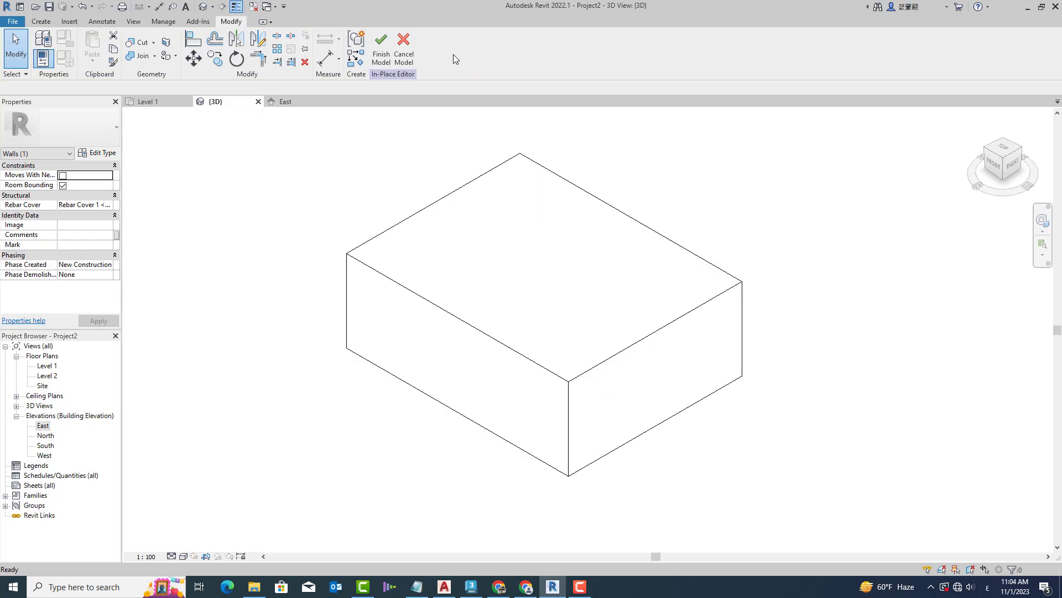
# For the selected extrusion, choose Pick a plane in Edit Work Plane.
pyautogui.click(412, 217)
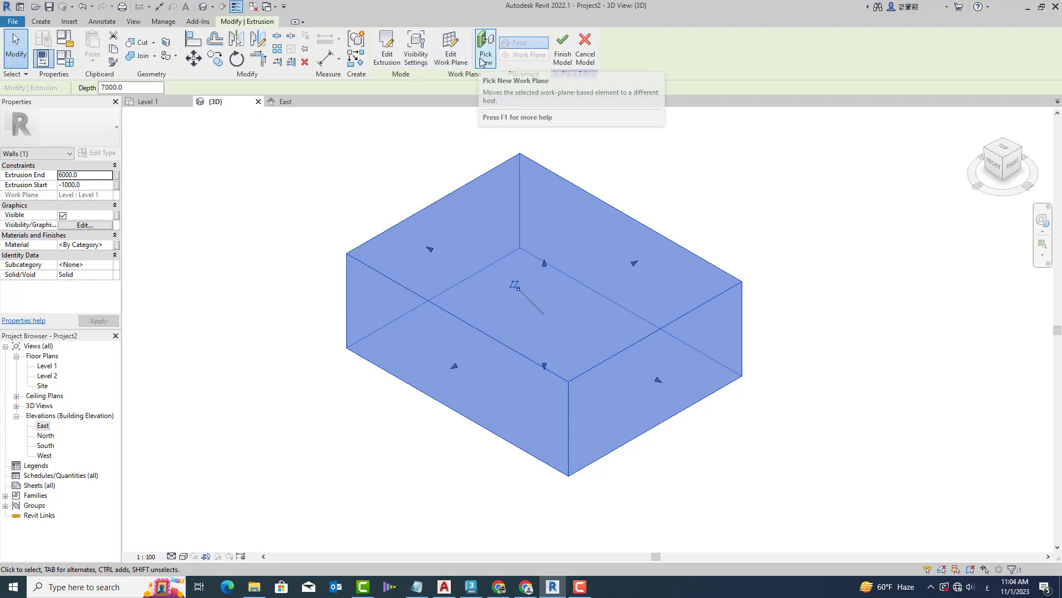
pyautogui.click(451, 50)
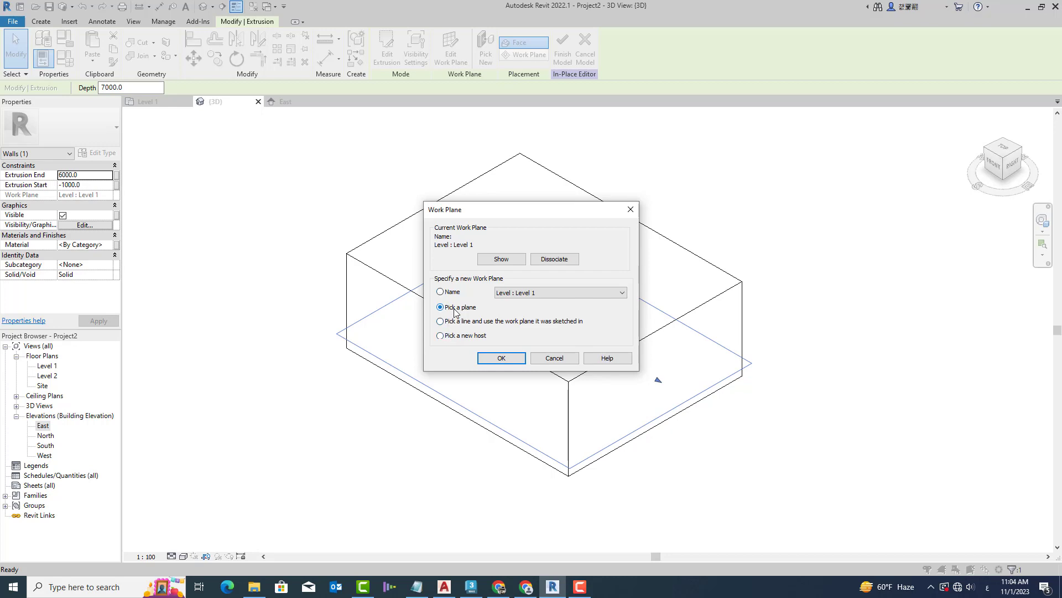
pyautogui.click(500, 358)
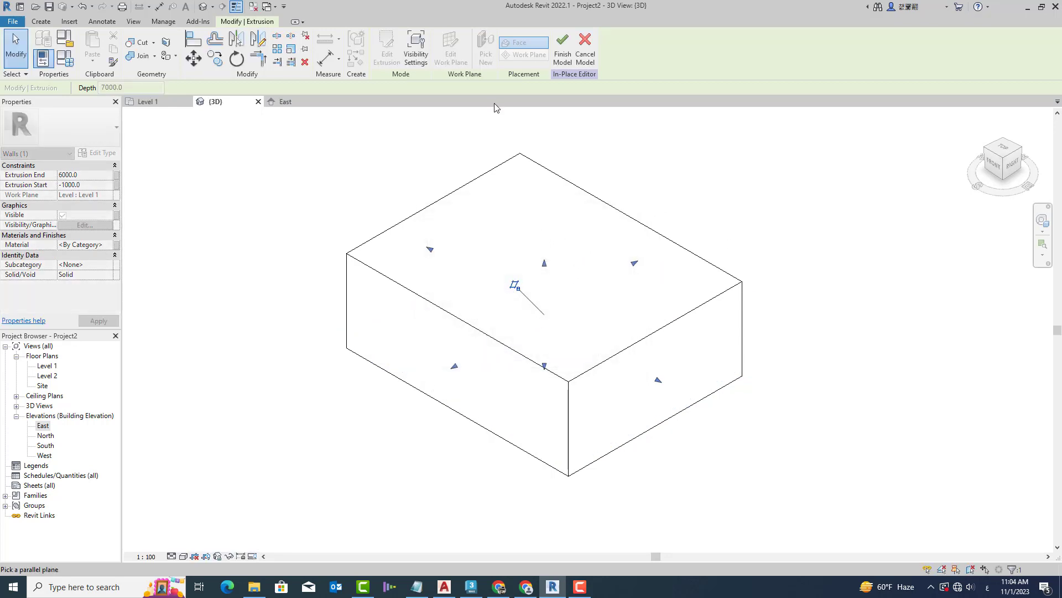
# In the East elevation, reassign the extrusion's work plane to Level 2.
pyautogui.doubleClick(45, 427)
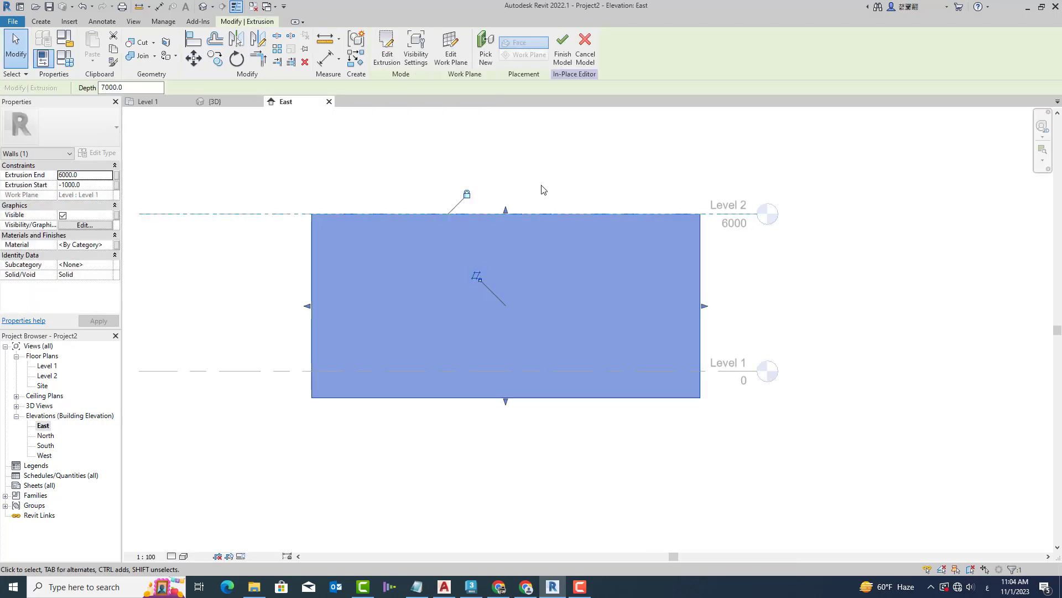
pyautogui.click(457, 63)
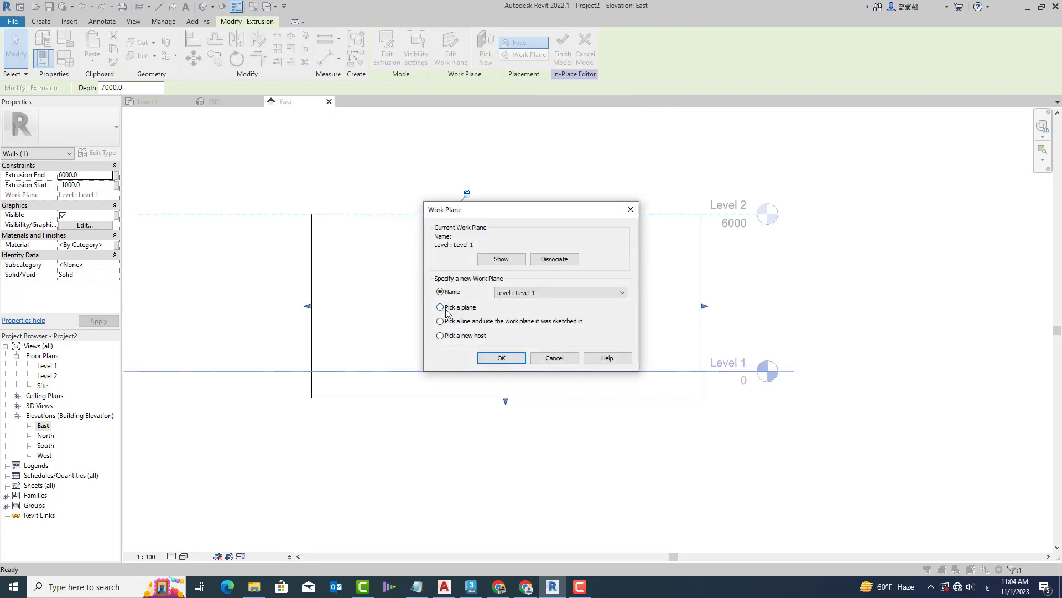
pyautogui.click(446, 308)
pyautogui.click(501, 358)
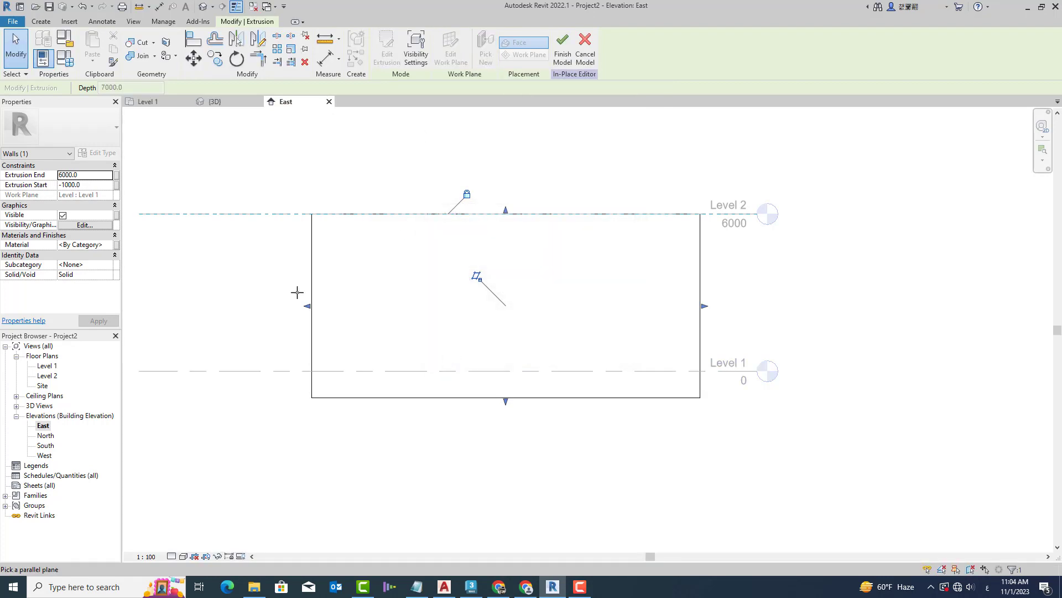
pyautogui.click(285, 213)
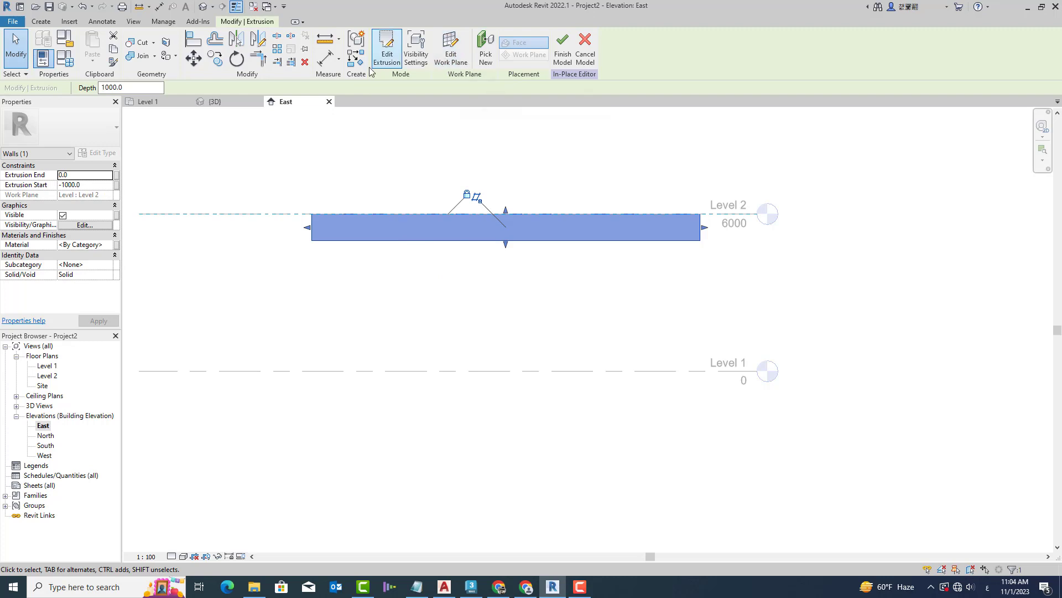
# Reassign the work plane to Level 1 so the extrusion spans -1000 to 6000.
pyautogui.click(462, 61)
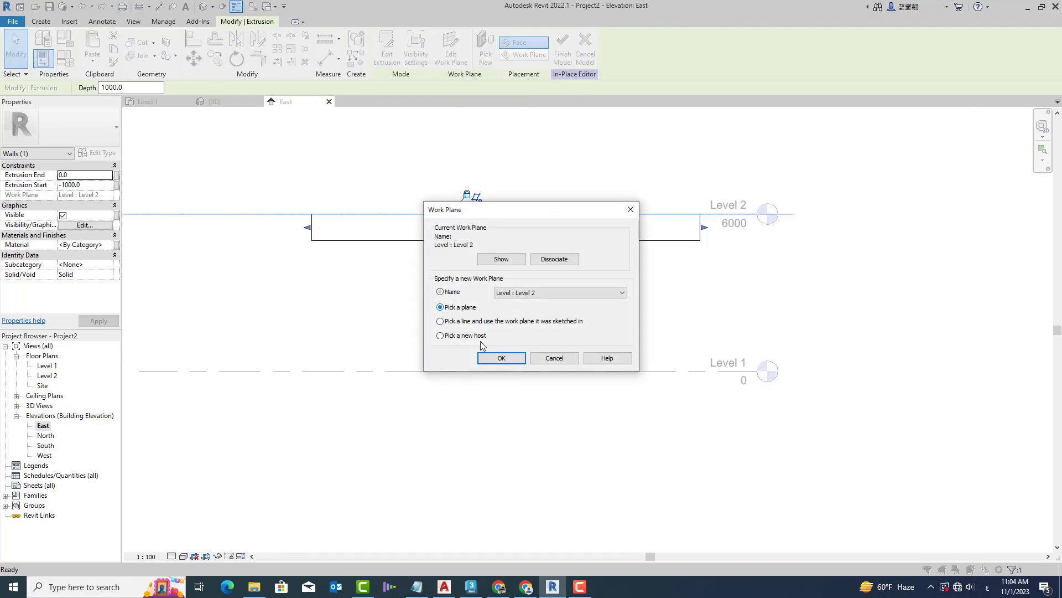
pyautogui.click(502, 358)
pyautogui.click(495, 371)
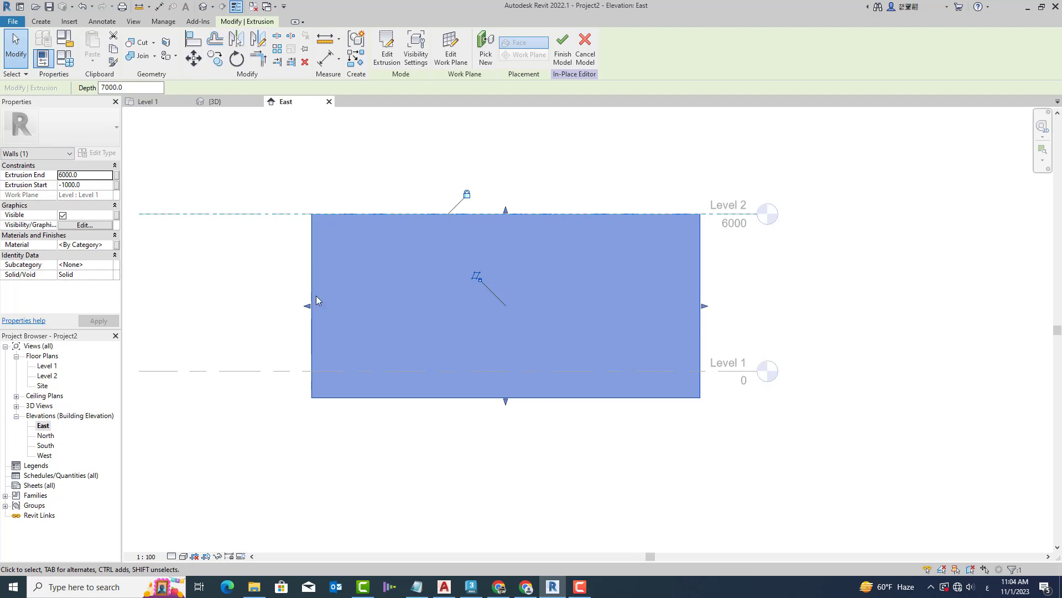
pyautogui.moveTo(426, 327); pyautogui.dragTo(473, 335, button='middle')
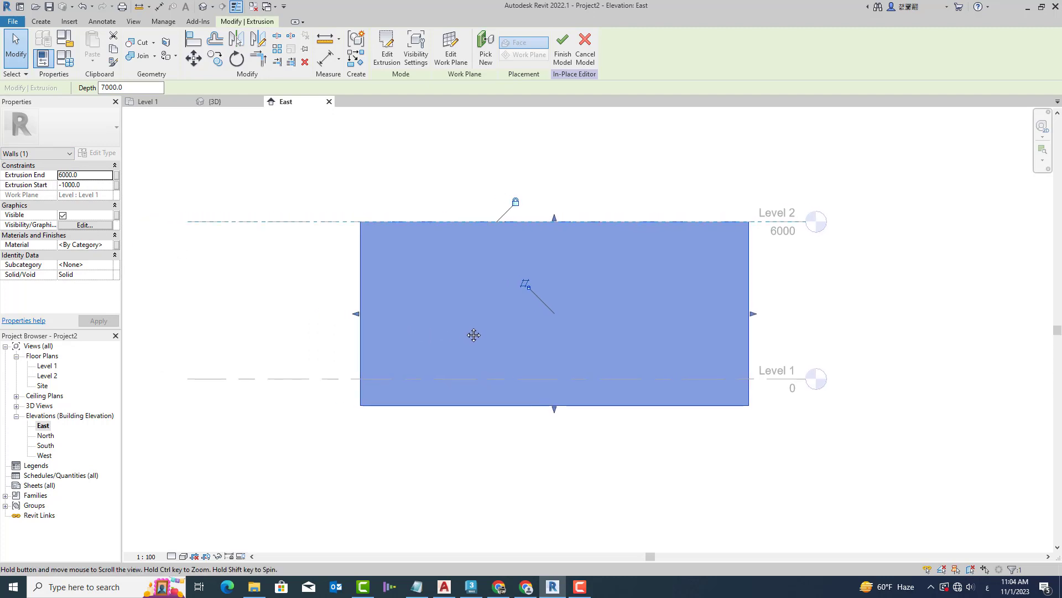
# In the Level 1 plan, fillet the outline's top and left edges with a 5000-radius arc.
pyautogui.click(382, 58)
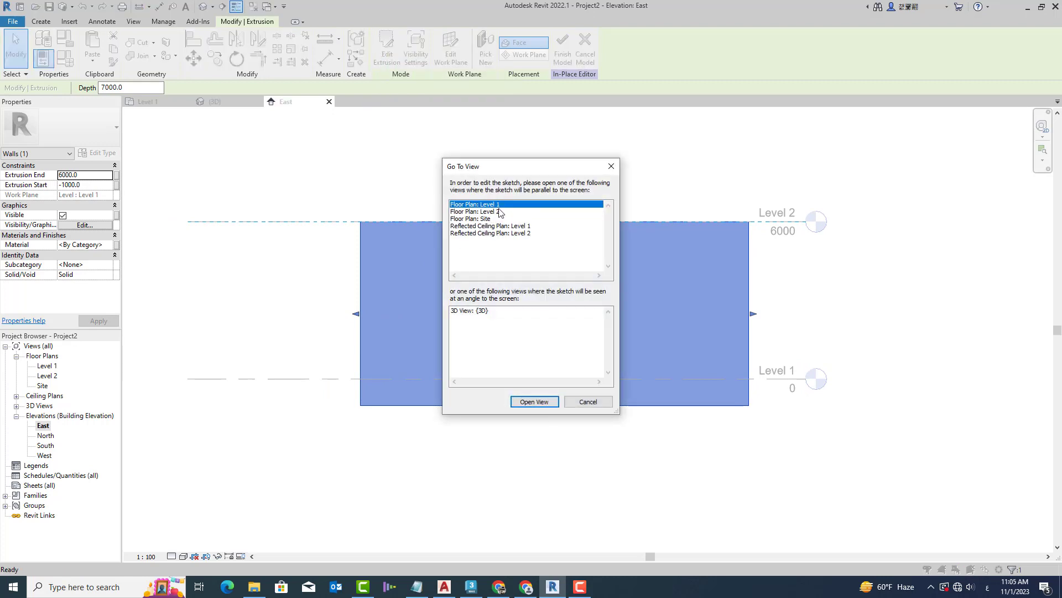
pyautogui.click(536, 403)
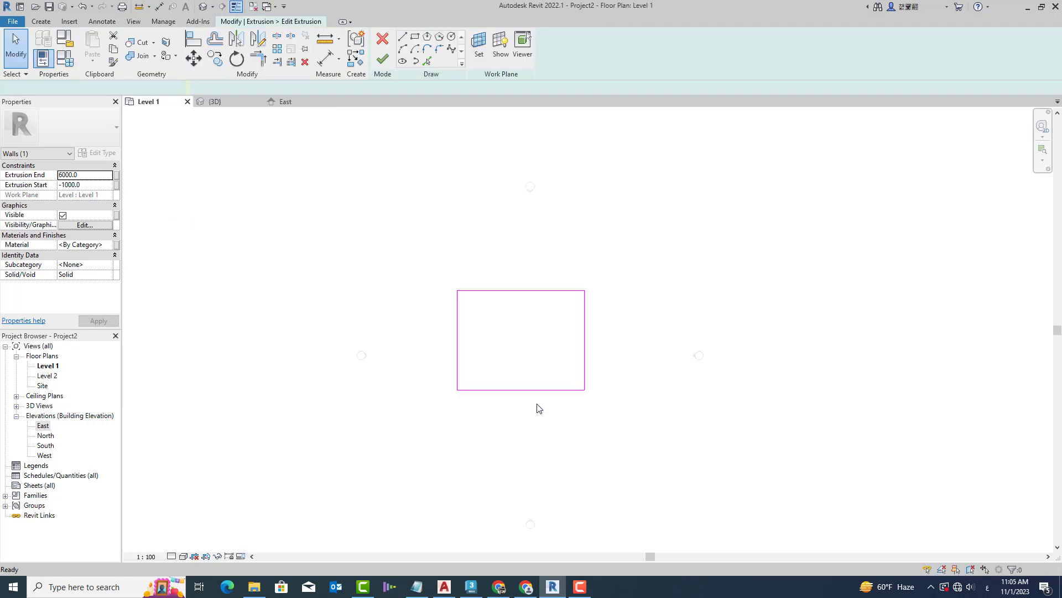
pyautogui.scroll(2, 545, 323)
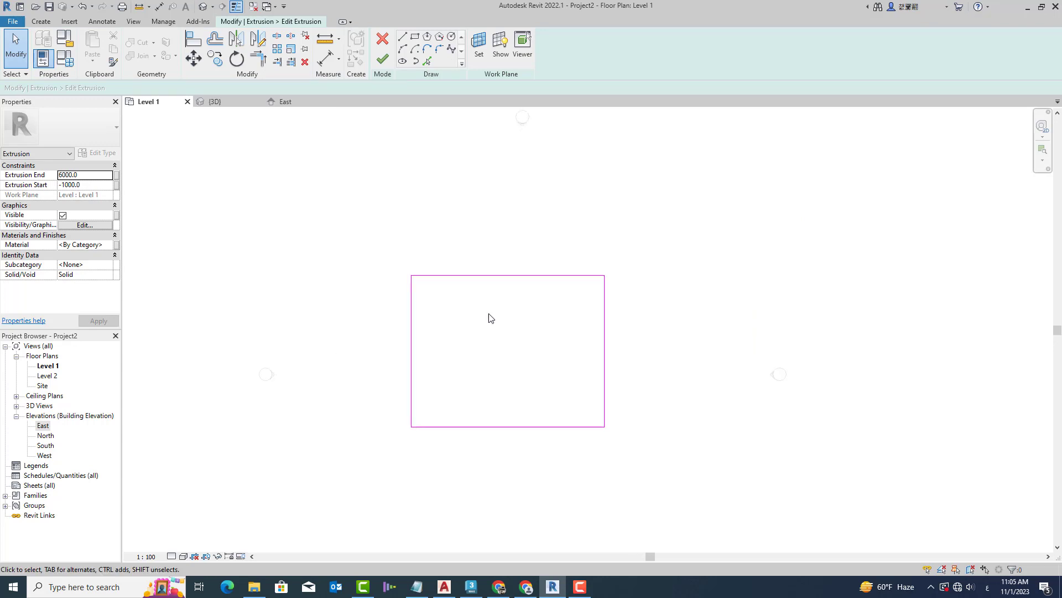
pyautogui.click(438, 50)
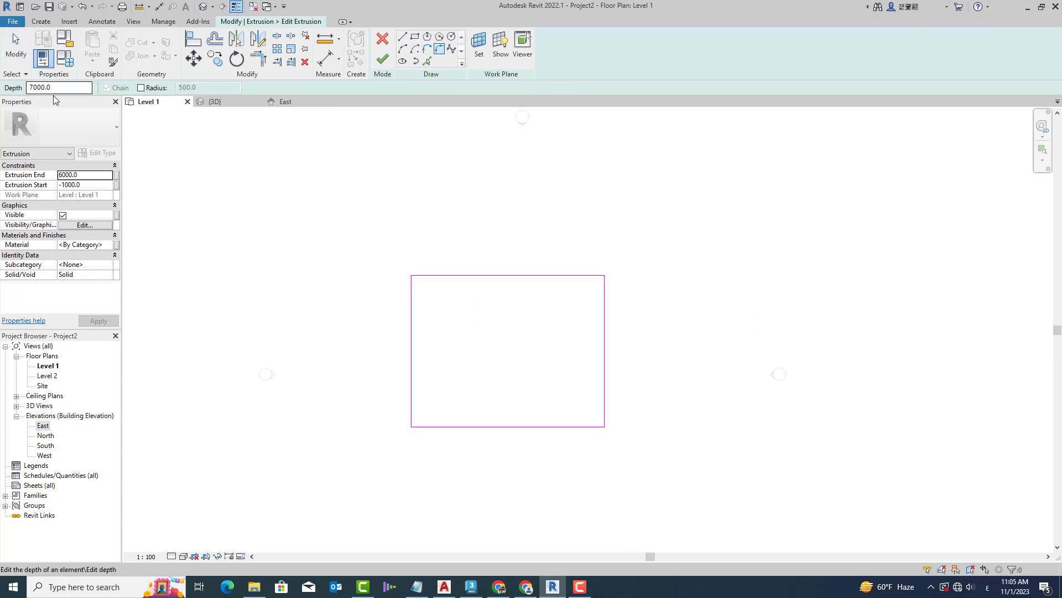
pyautogui.click(141, 88)
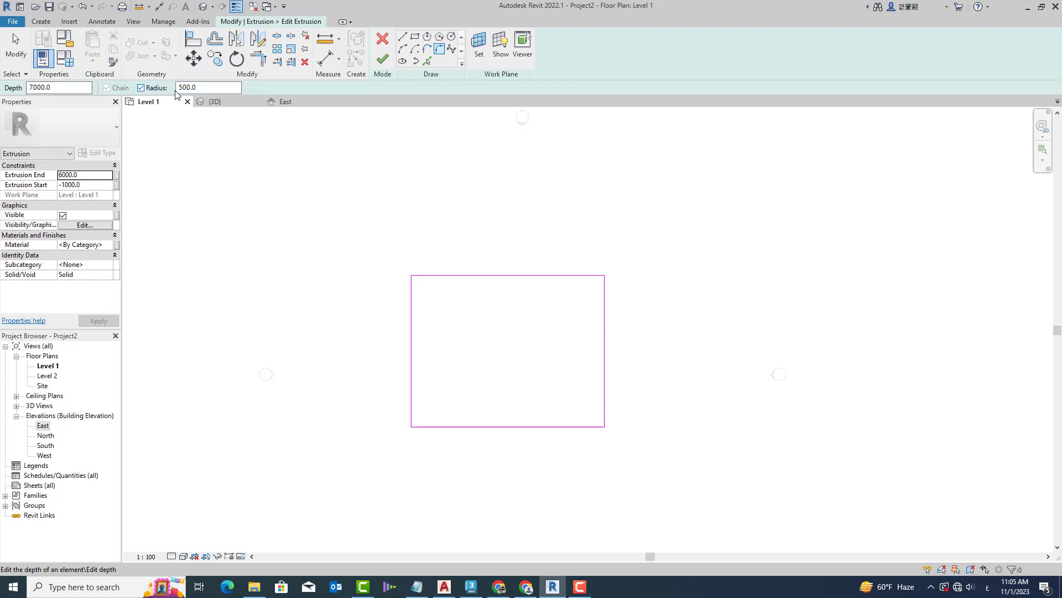
pyautogui.click(441, 276)
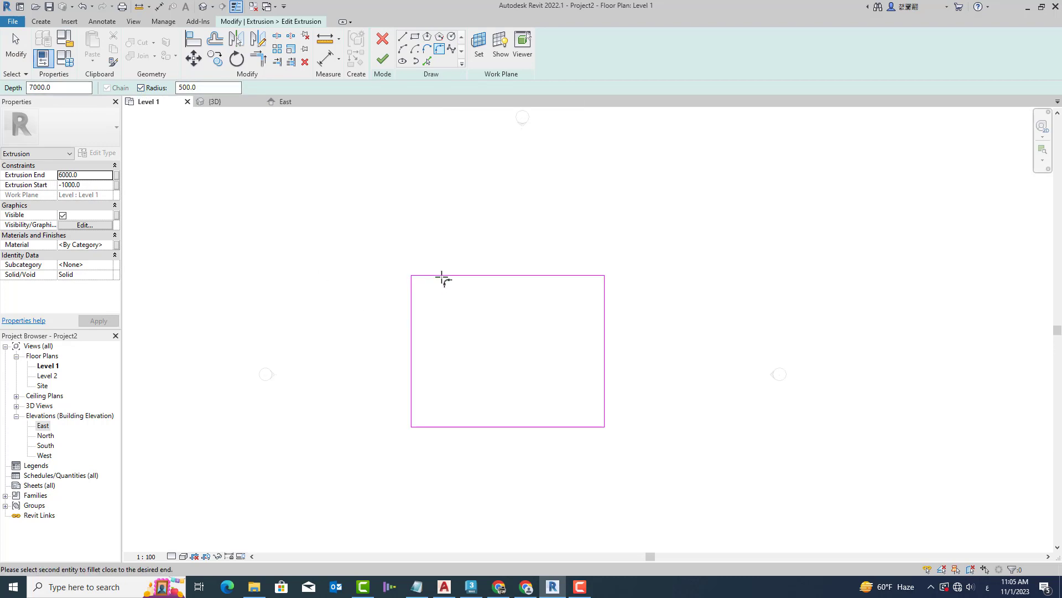
pyautogui.click(412, 302)
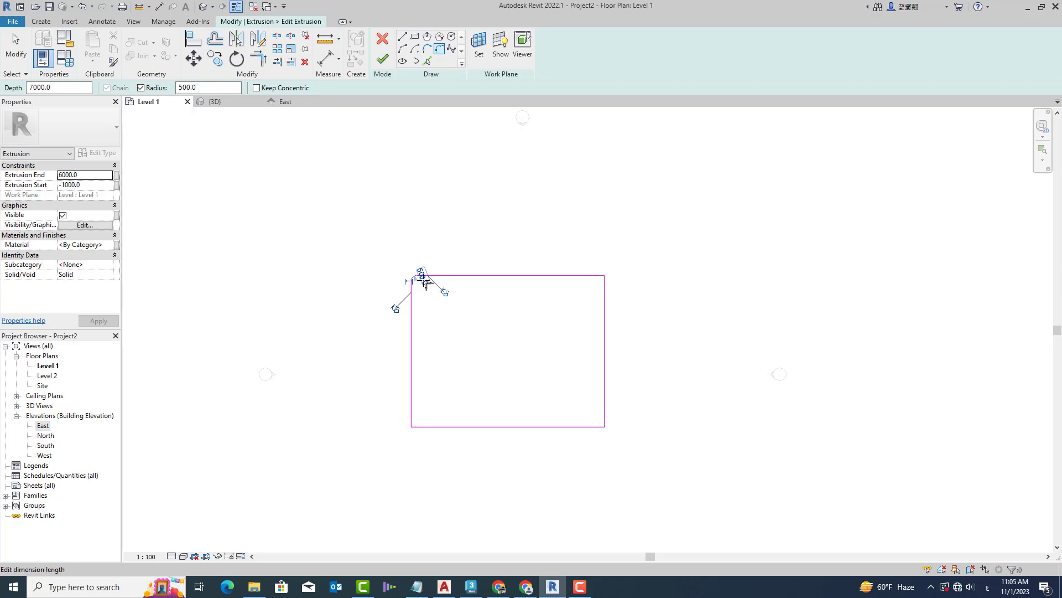
pyautogui.scroll(3, 423, 279)
pyautogui.click(413, 279)
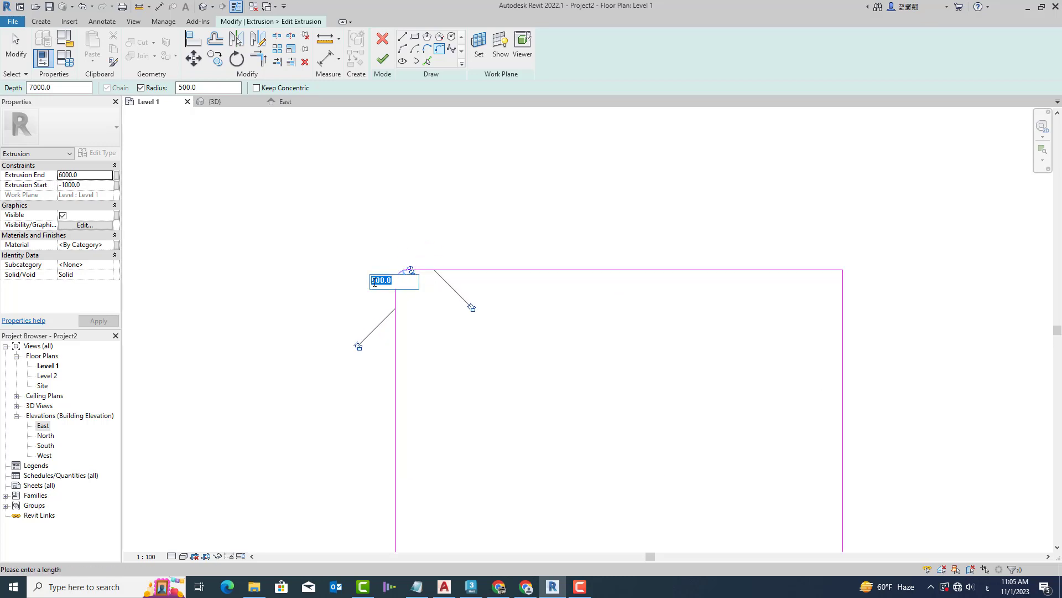
pyautogui.click(376, 281)
pyautogui.write('5000')
pyautogui.press('Return')
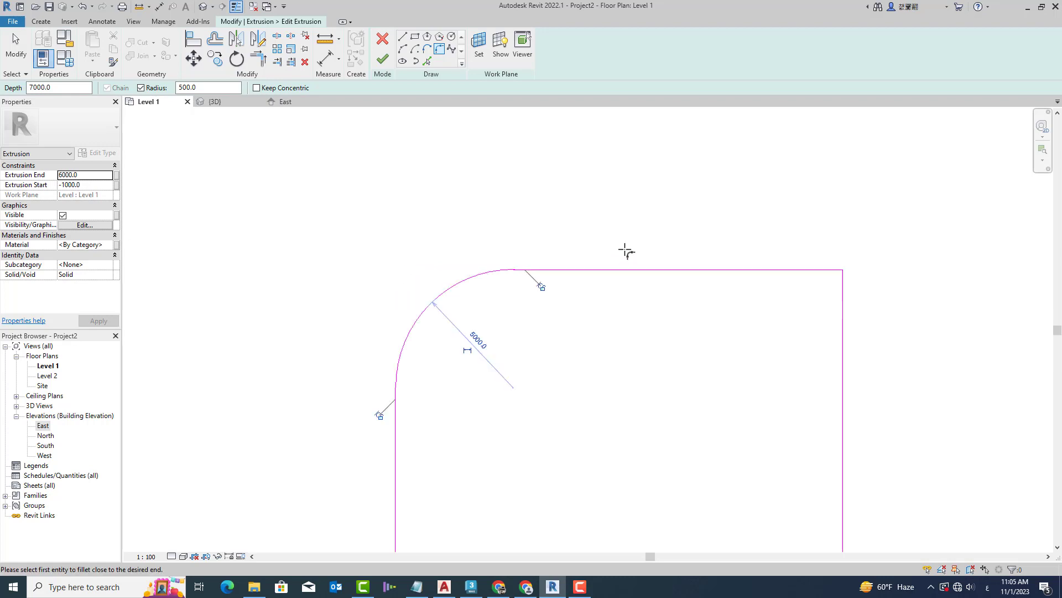
# Pan to see the whole outline, exit the fillet tool, and select the top line.
pyautogui.scroll(-3, 626, 250)
pyautogui.moveTo(600, 301); pyautogui.dragTo(510, 289, button='middle')
pyautogui.scroll(1, 510, 289)
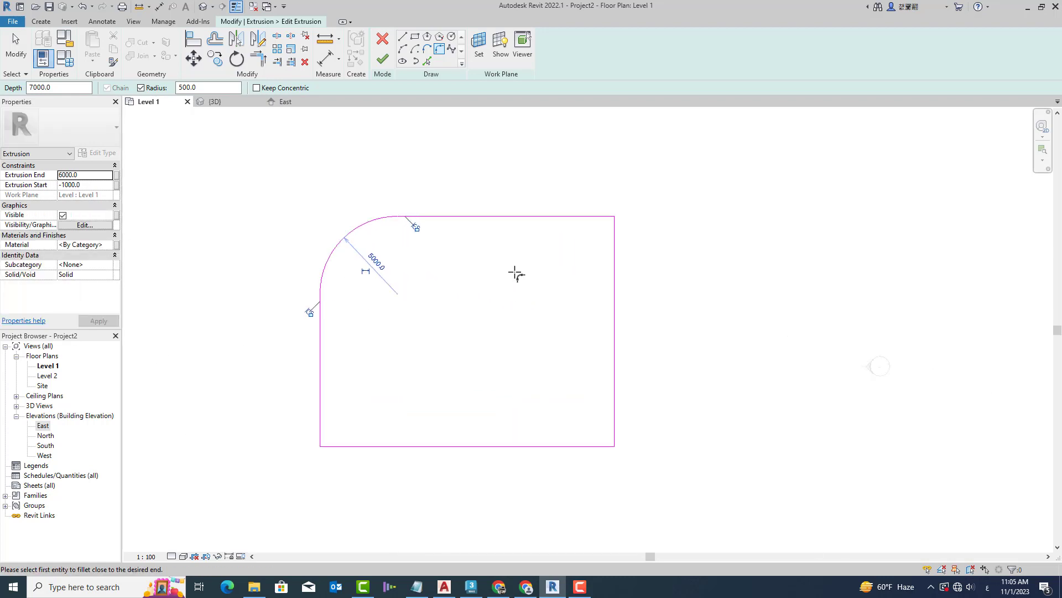
pyautogui.rightClick(520, 156)
pyautogui.click(547, 163)
pyautogui.rightClick(561, 186)
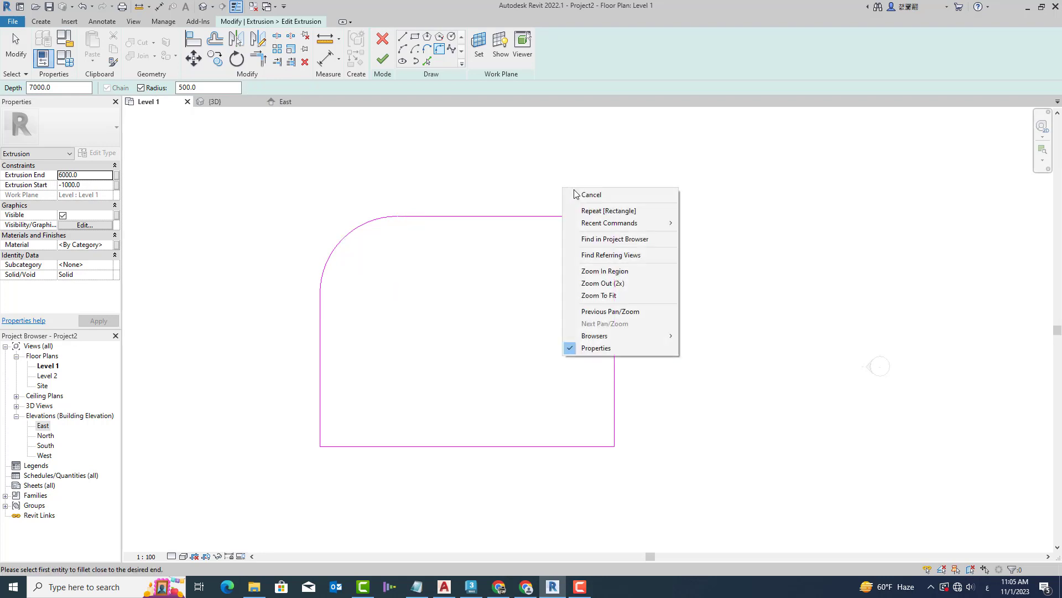
pyautogui.click(570, 195)
pyautogui.click(619, 218)
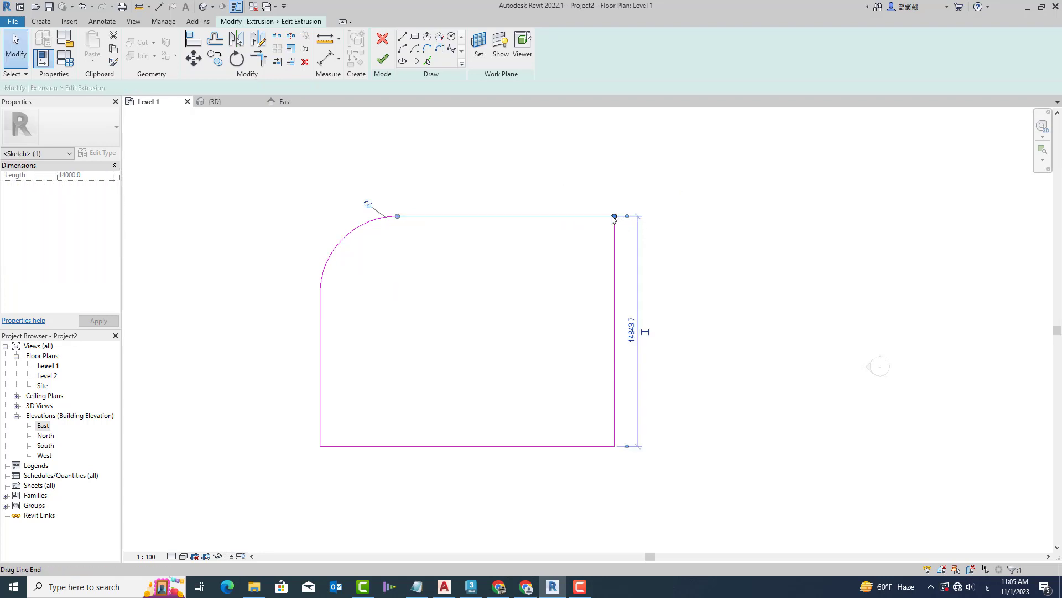
# Shorten the top and right outline lines back from the top-right corner.
pyautogui.moveTo(615, 217)
pyautogui.mouseDown()
pyautogui.moveTo(584, 215)
pyautogui.moveTo(615, 257)
pyautogui.mouseUp()
pyautogui.click(614, 249)
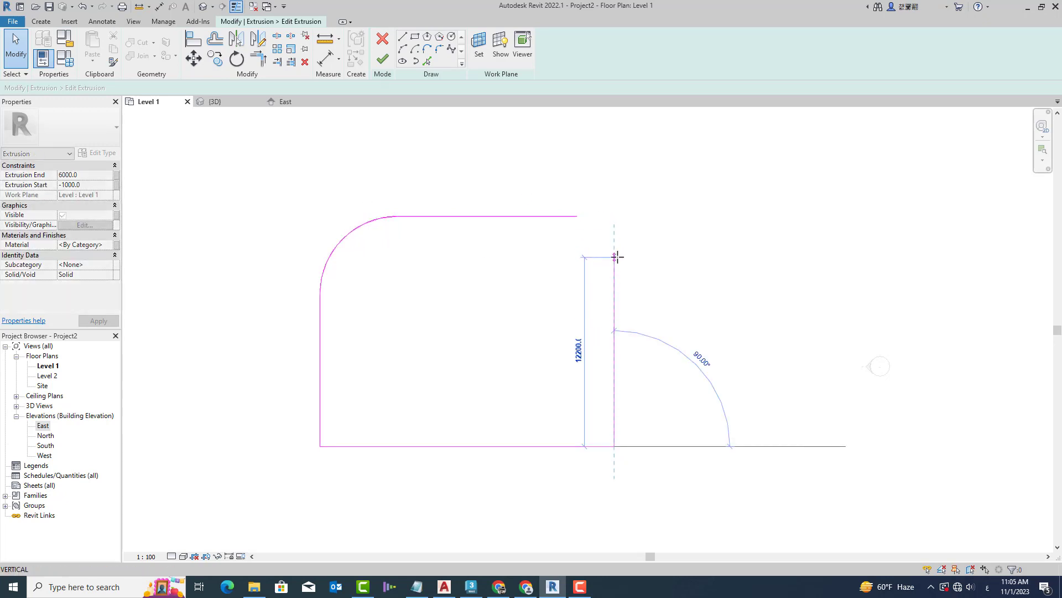
pyautogui.click(668, 209)
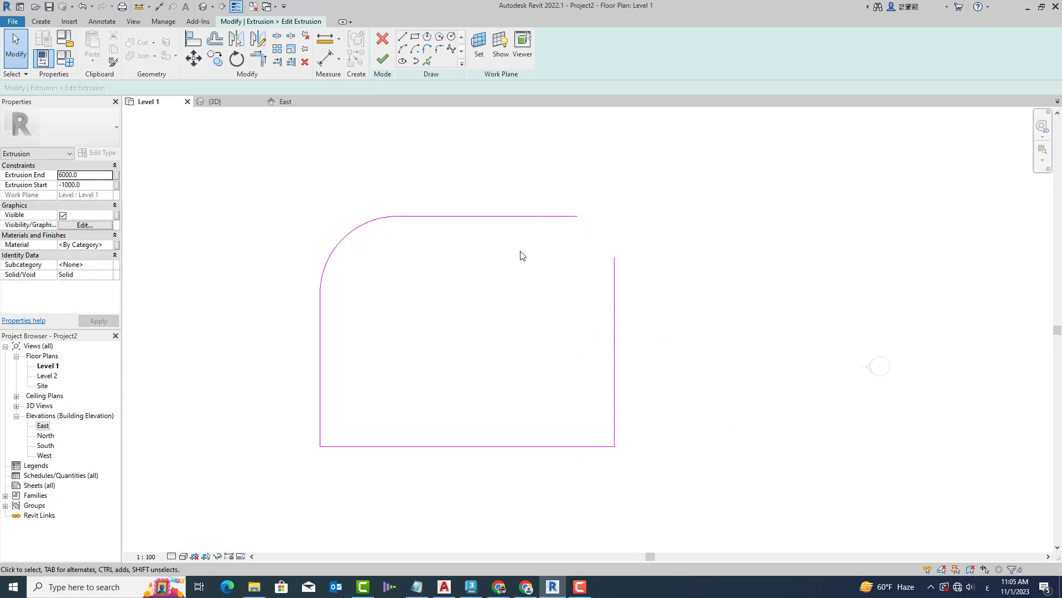
pyautogui.click(383, 64)
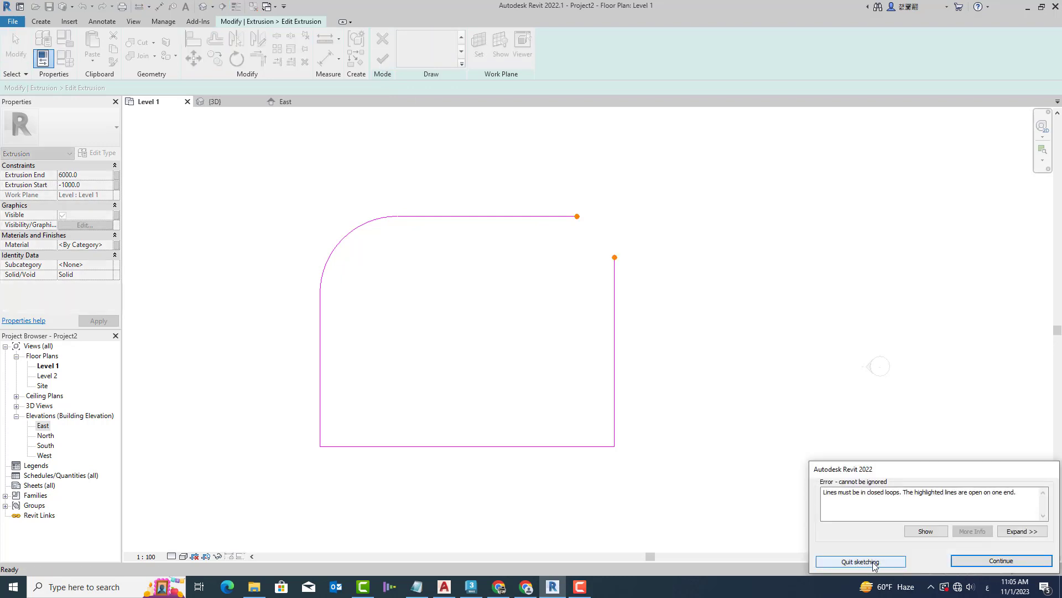
pyautogui.click(1002, 560)
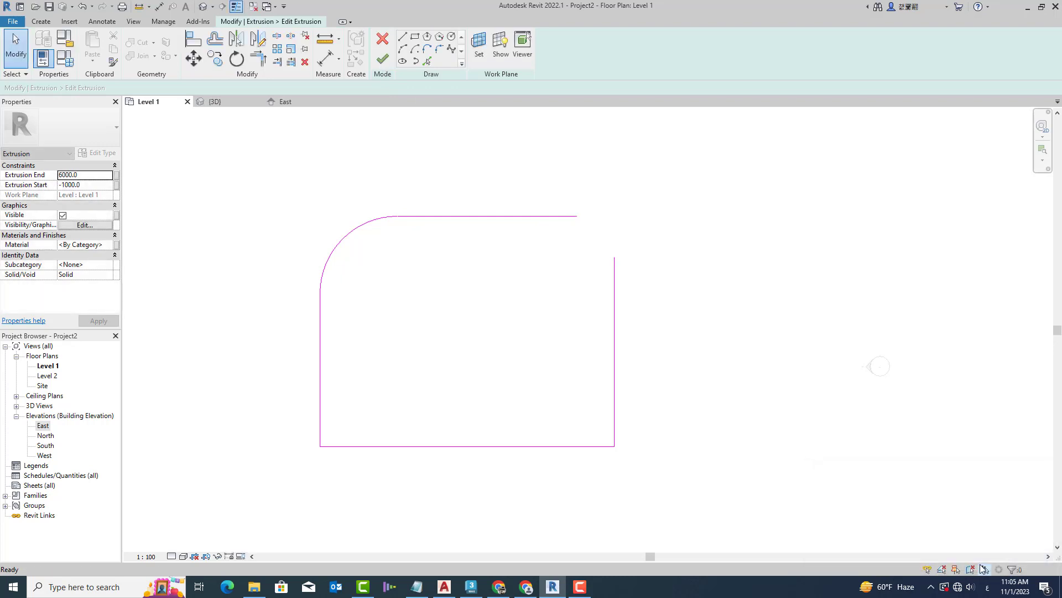
# Draw a diagonal line closing the top-right corner and finish the sketch.
pyautogui.click(402, 36)
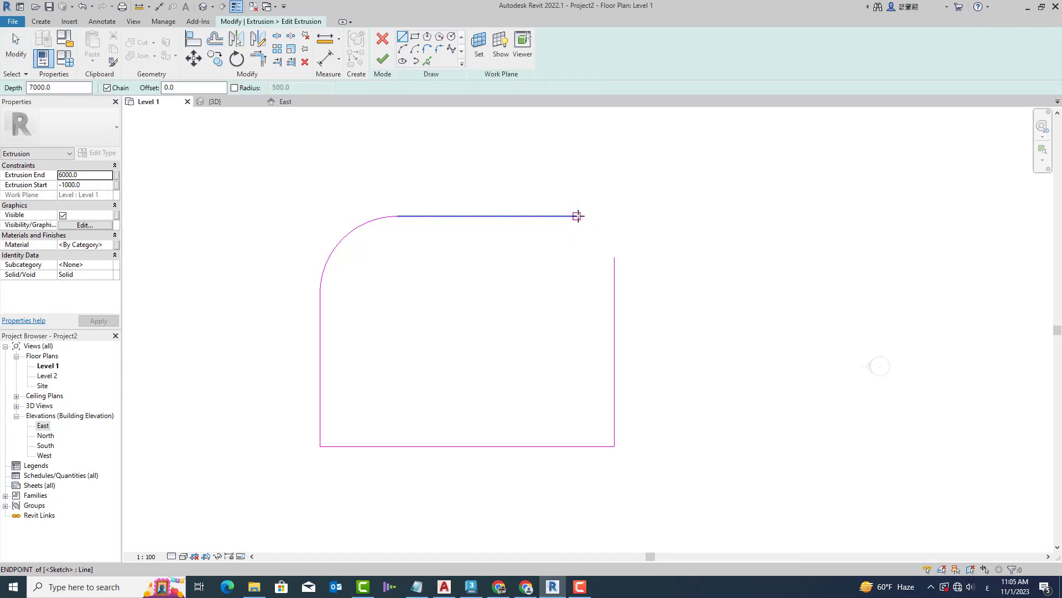
pyautogui.click(578, 215)
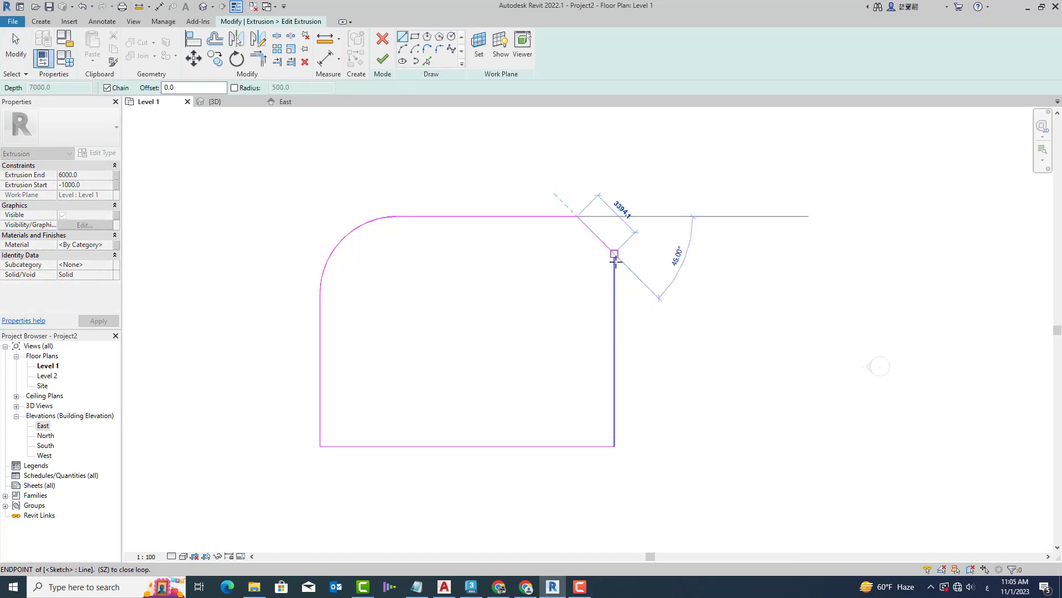
pyautogui.click(615, 259)
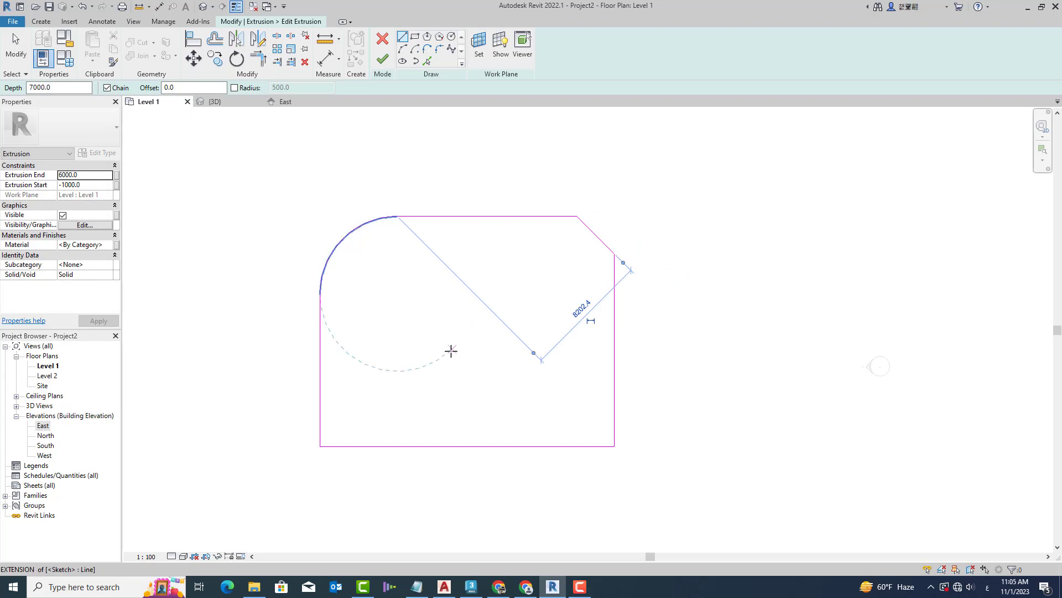
pyautogui.click(383, 58)
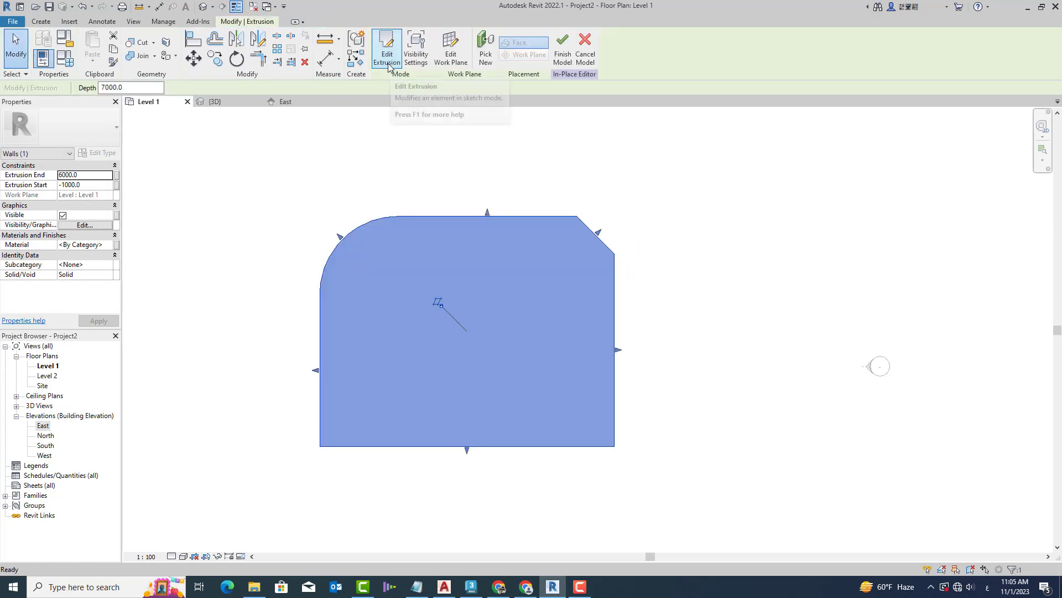
# Finish the Walls 1 in-place model, switch to the 3D view, and select the solid.
pyautogui.click(563, 53)
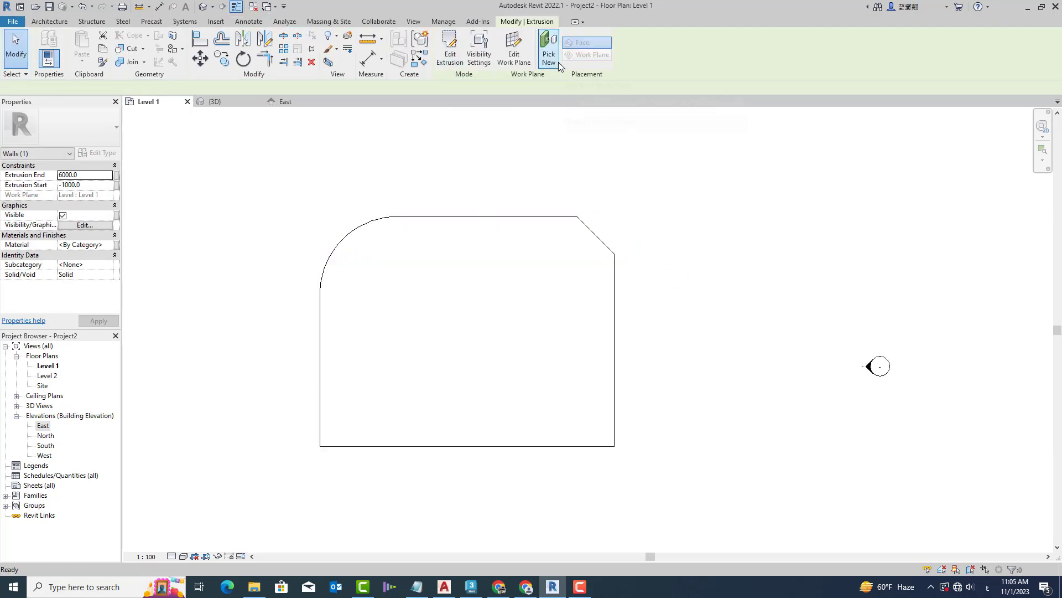
pyautogui.click(203, 6)
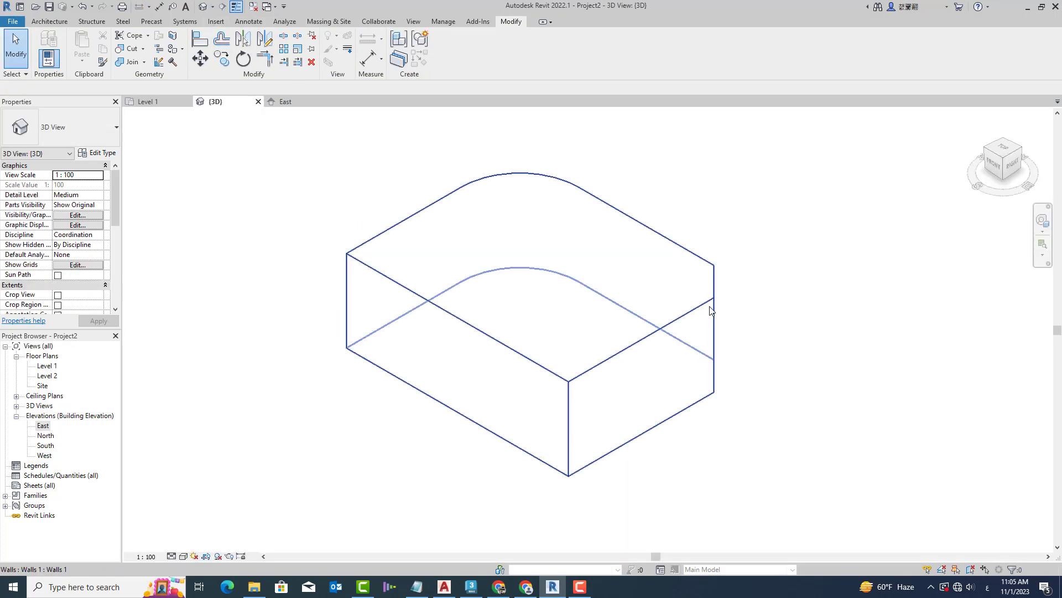
pyautogui.moveTo(476, 427); pyautogui.dragTo(486, 422, button='middle')
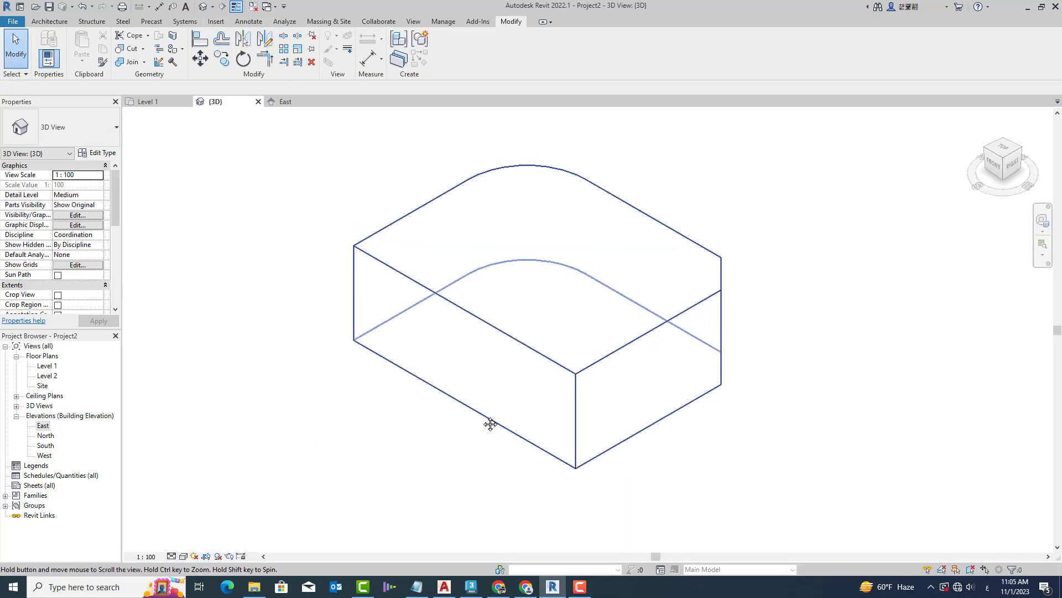
pyautogui.click(503, 335)
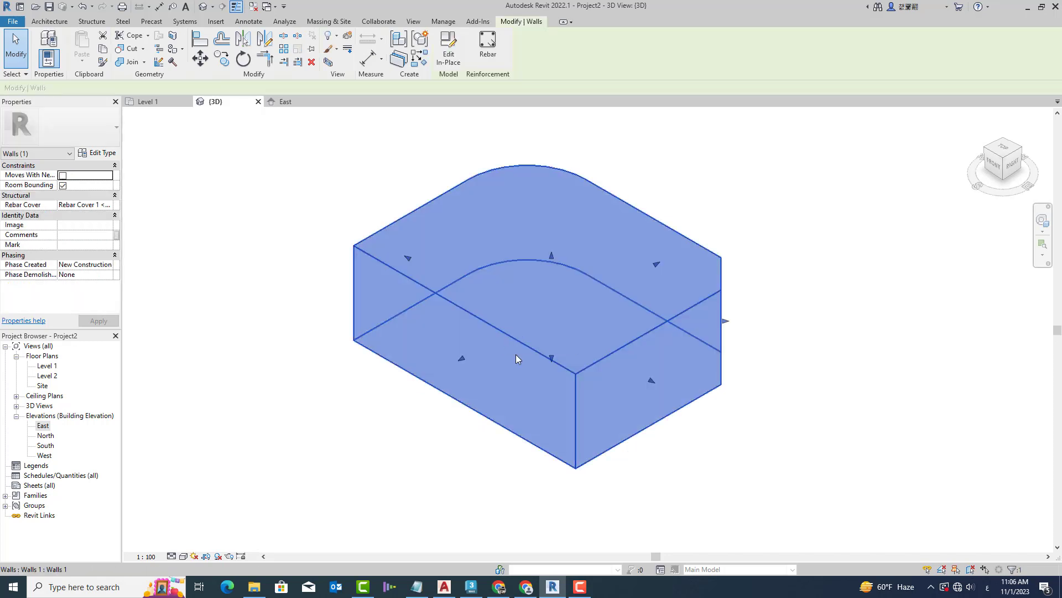
# Reopen the wall and assign the Wood Sheathing, Chipboard material to its extrusion.
pyautogui.click(447, 50)
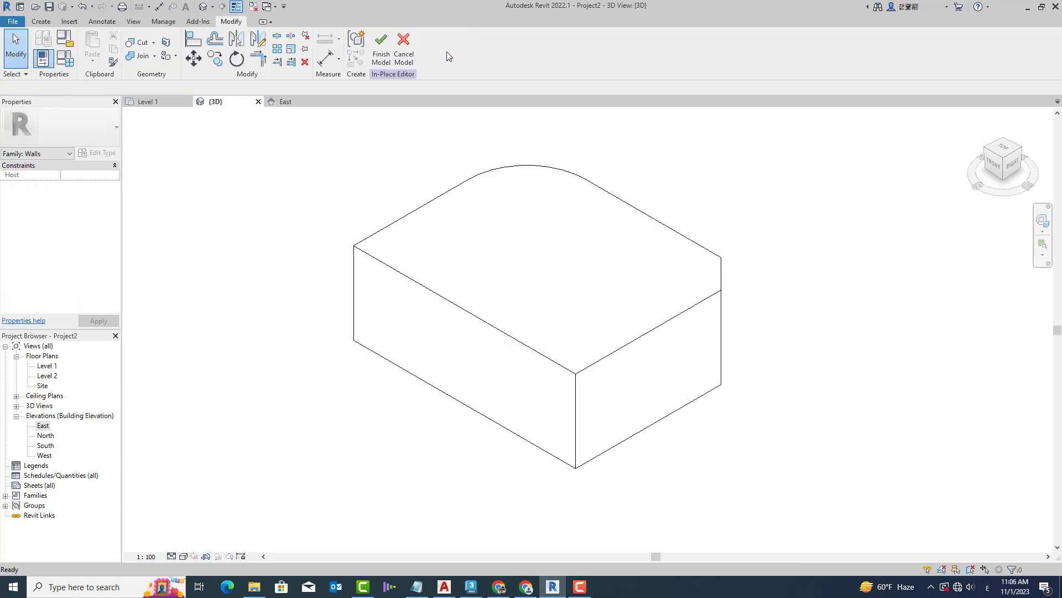
pyautogui.click(373, 252)
pyautogui.click(102, 245)
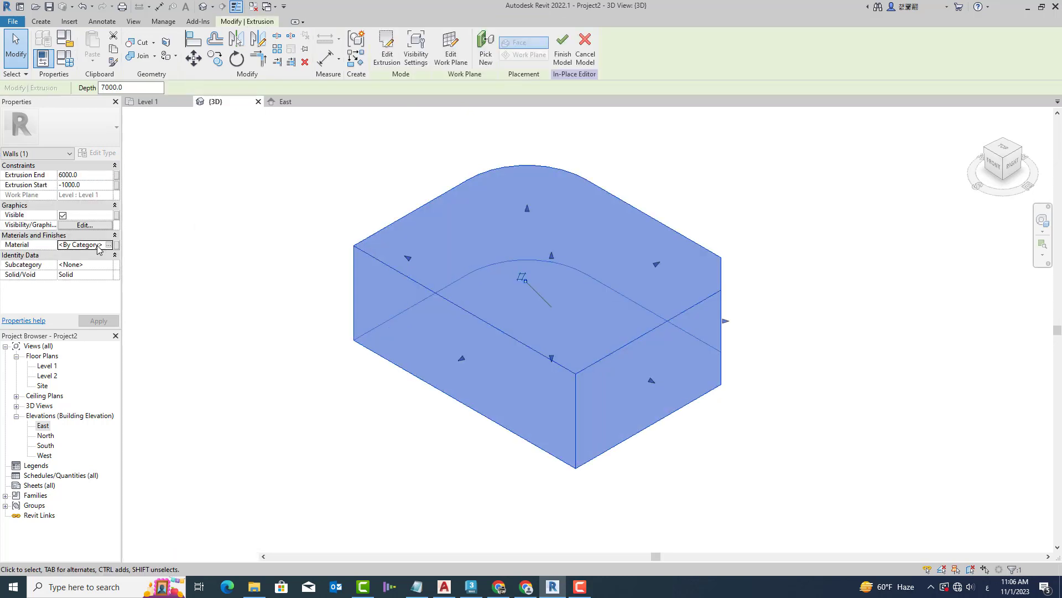
pyautogui.click(110, 245)
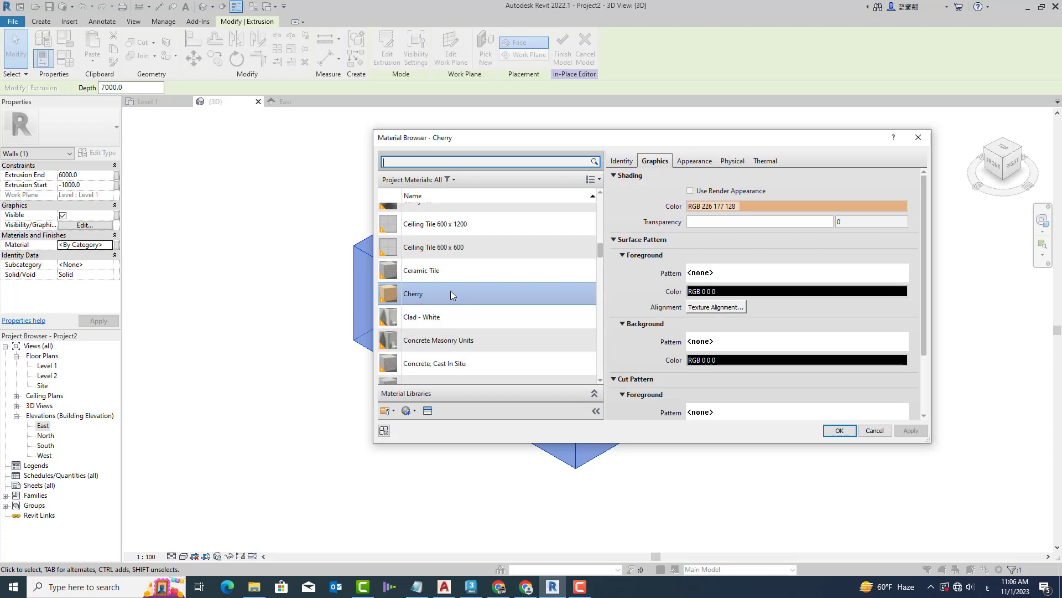
pyautogui.scroll(-5, 451, 294)
pyautogui.scroll(-6, 451, 293)
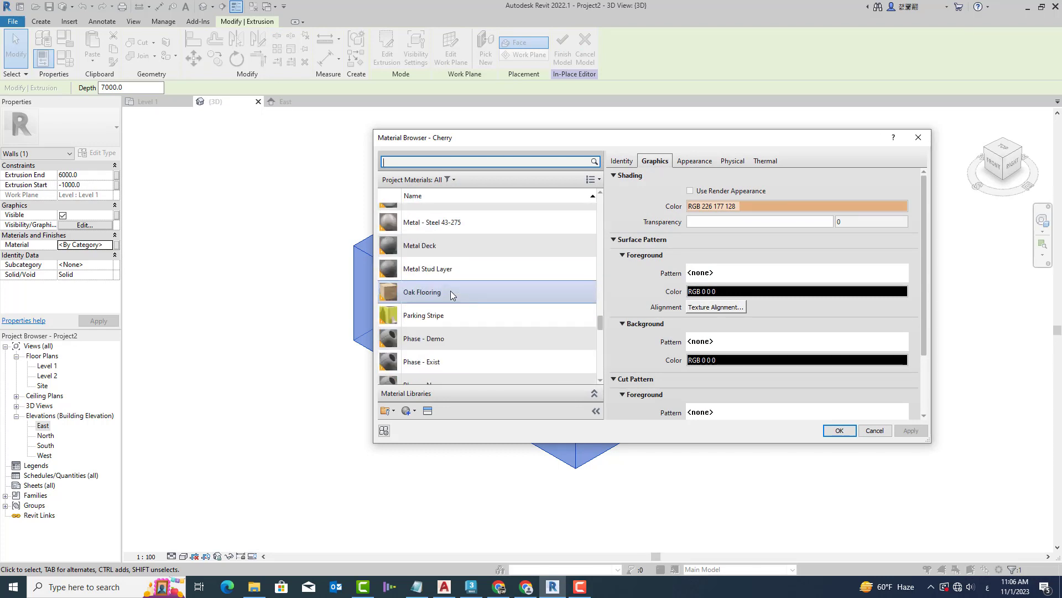
pyautogui.scroll(-3, 450, 293)
pyautogui.scroll(3, 442, 319)
pyautogui.scroll(2, 438, 302)
pyautogui.click(423, 373)
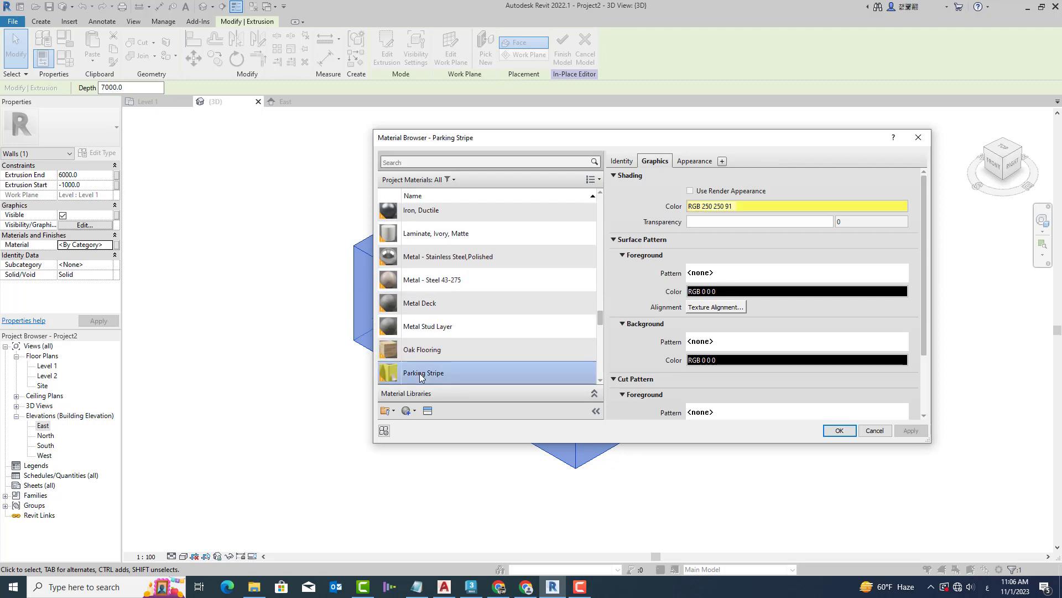
pyautogui.scroll(-5, 423, 332)
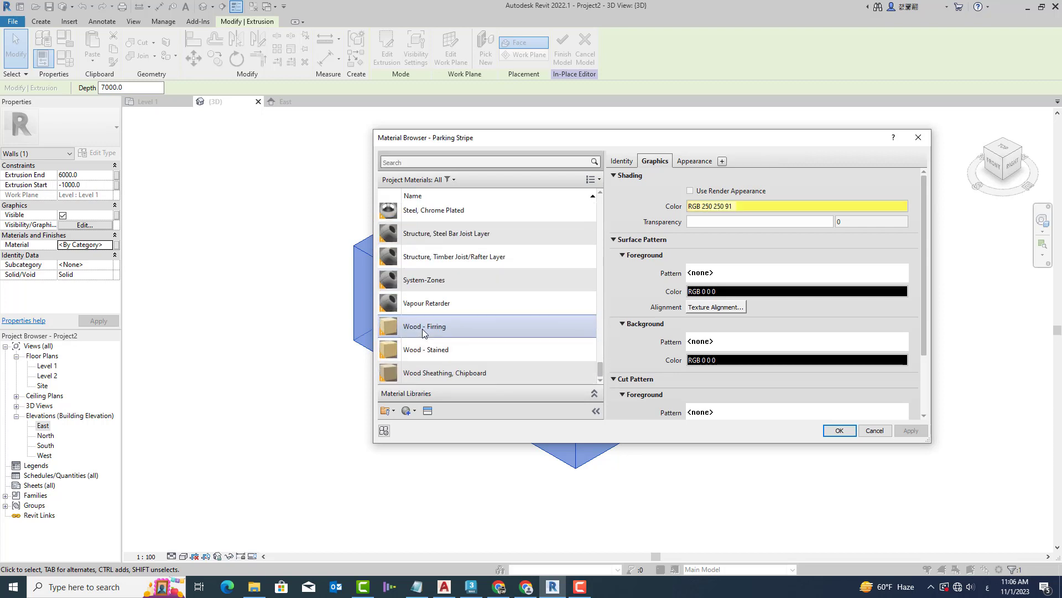
pyautogui.click(418, 374)
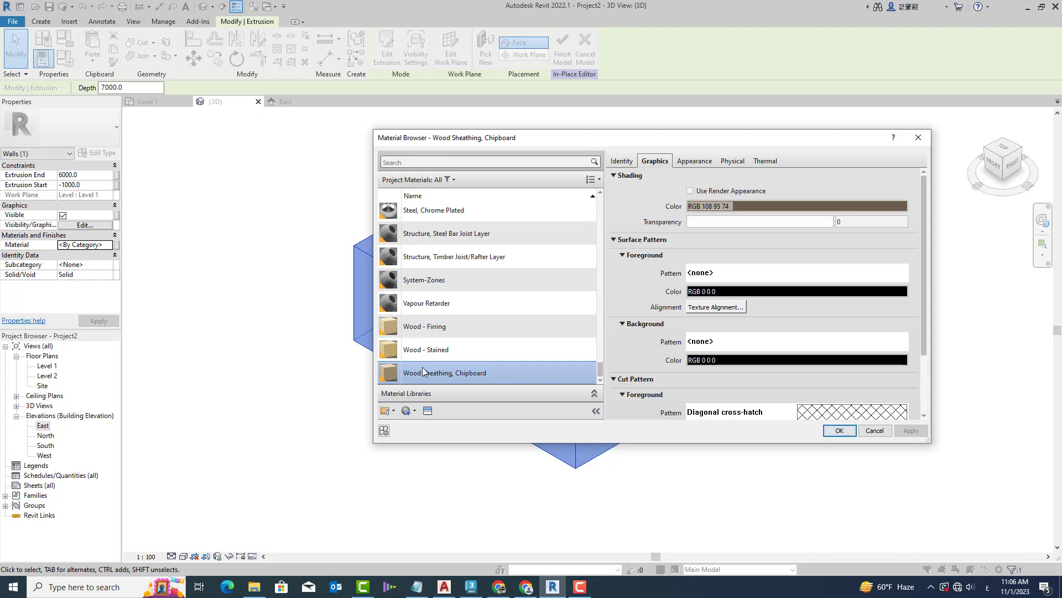
pyautogui.click(836, 430)
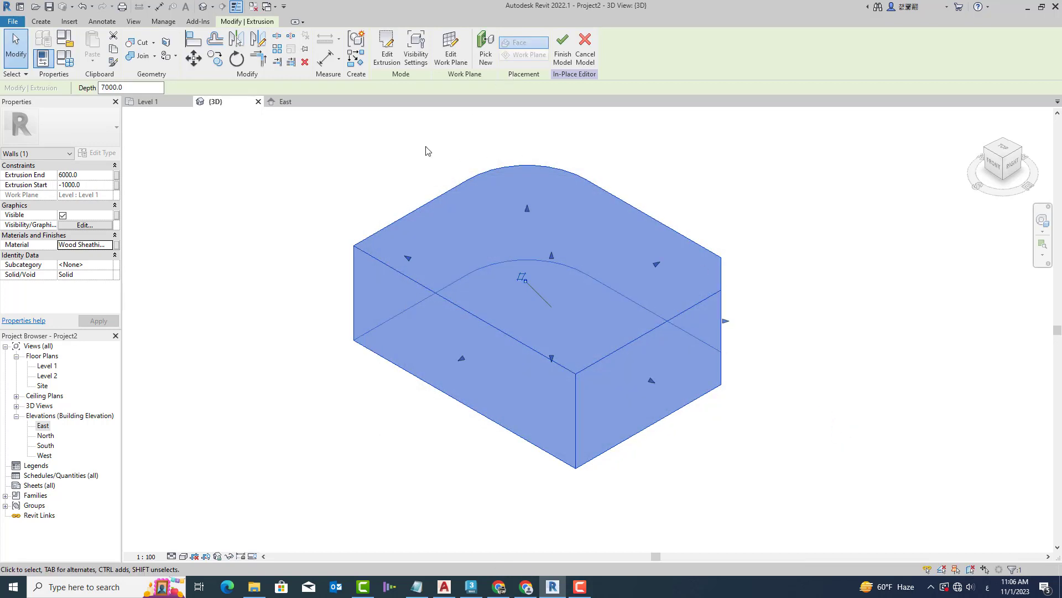
# Set the visual style to Shaded and reselect the wall extrusion.
pyautogui.click(407, 177)
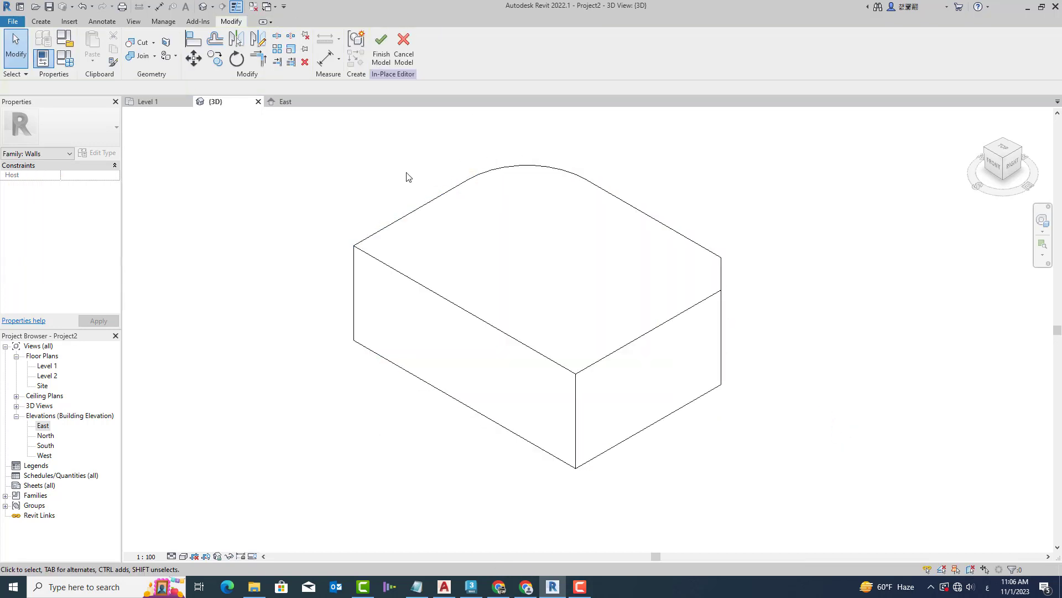
pyautogui.click(182, 556)
pyautogui.click(205, 547)
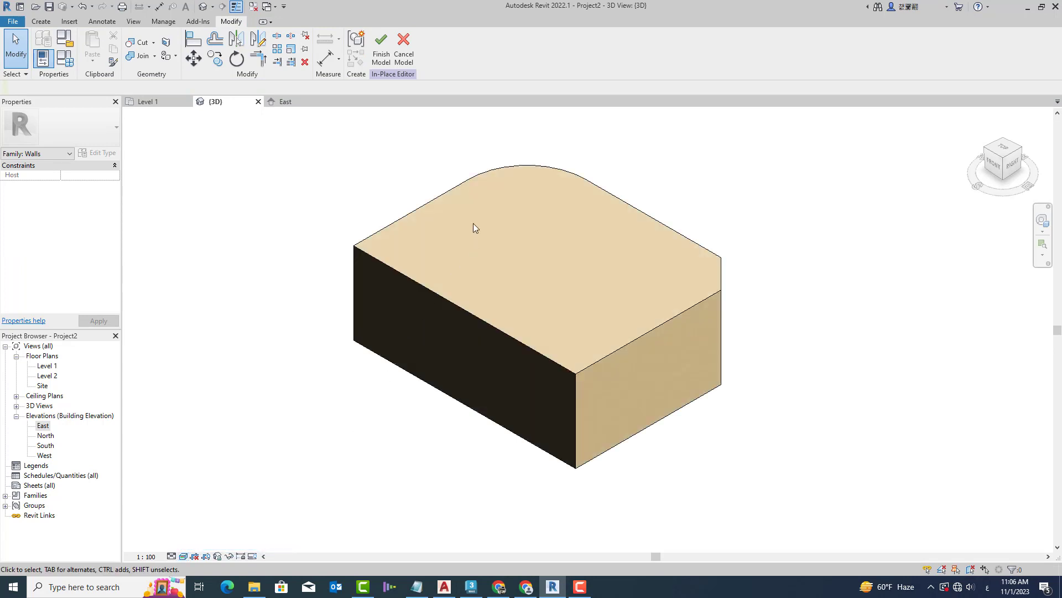
pyautogui.scroll(2, 526, 269)
pyautogui.scroll(2, 525, 269)
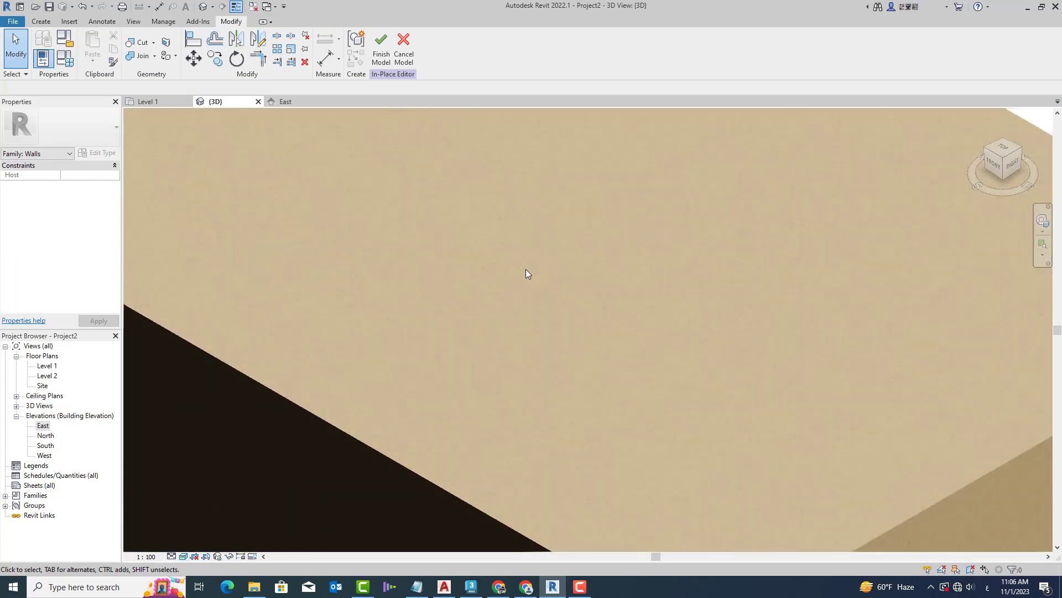
pyautogui.scroll(2, 526, 269)
pyautogui.scroll(1, 526, 274)
pyautogui.scroll(-3, 525, 274)
pyautogui.scroll(-3, 526, 273)
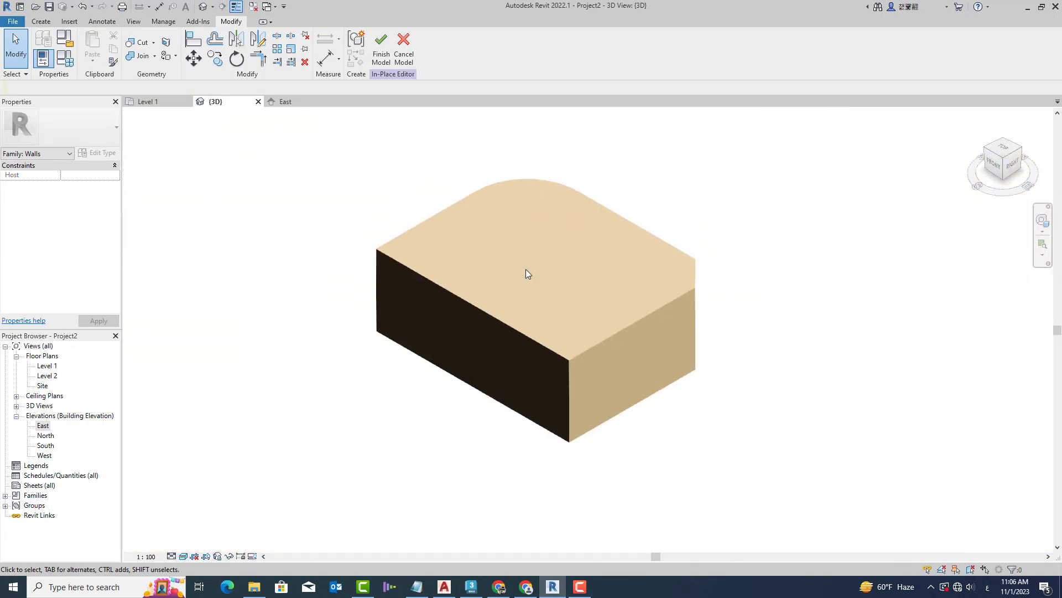
pyautogui.scroll(-1, 525, 273)
pyautogui.scroll(1, 532, 289)
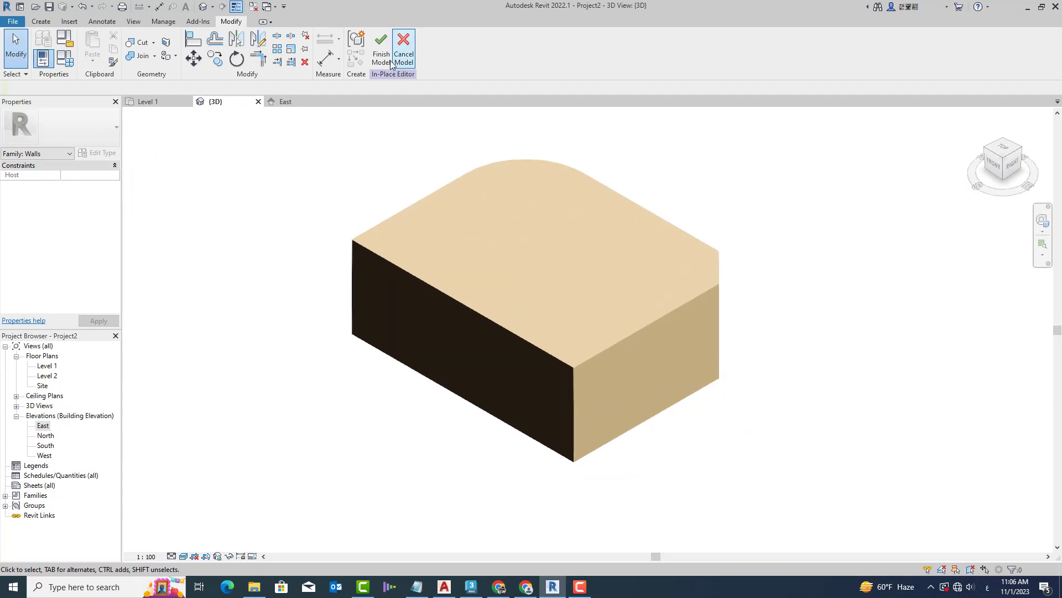
pyautogui.click(450, 183)
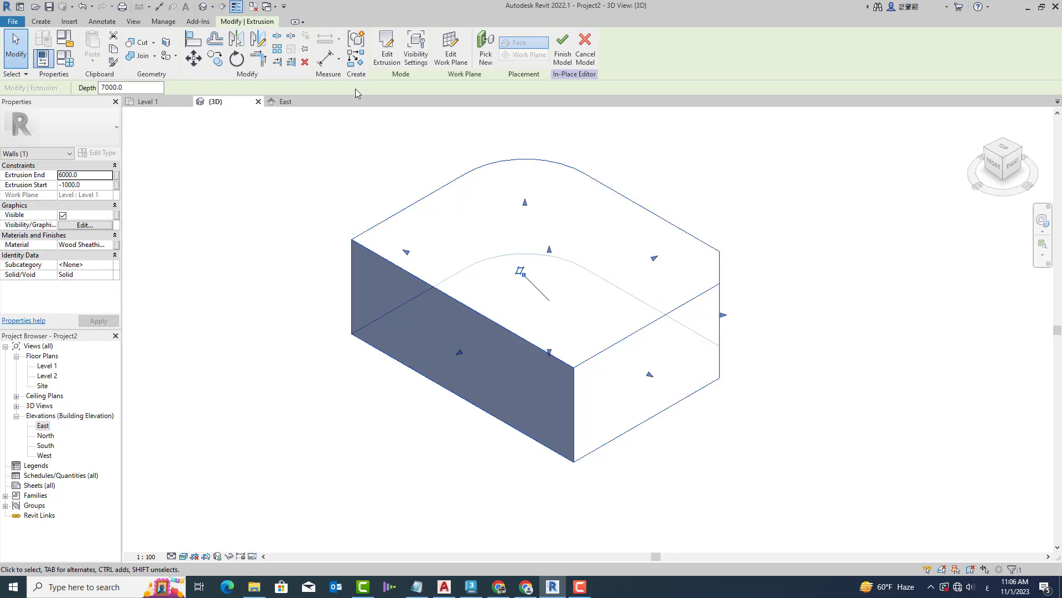
# Sketch a 3100-radius circle at the profile corner in the extrusion sketch.
pyautogui.click(386, 58)
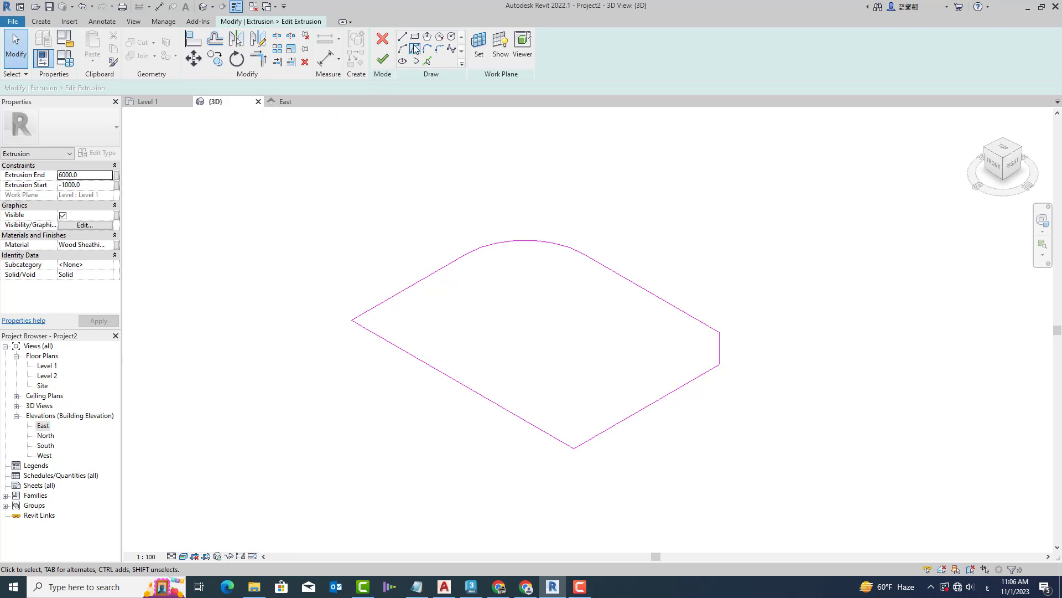
pyautogui.click(451, 40)
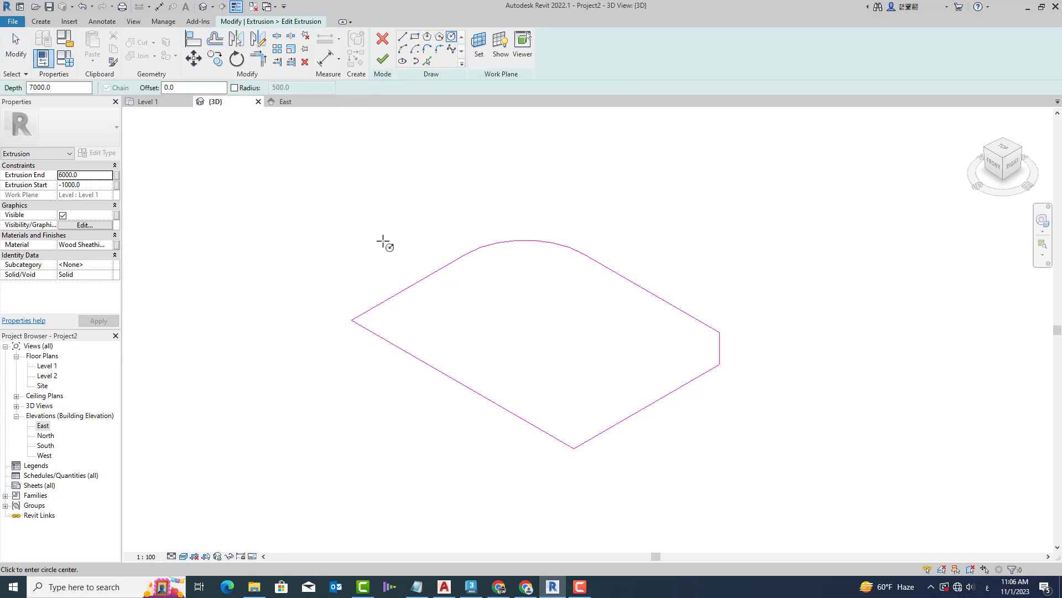
pyautogui.click(354, 320)
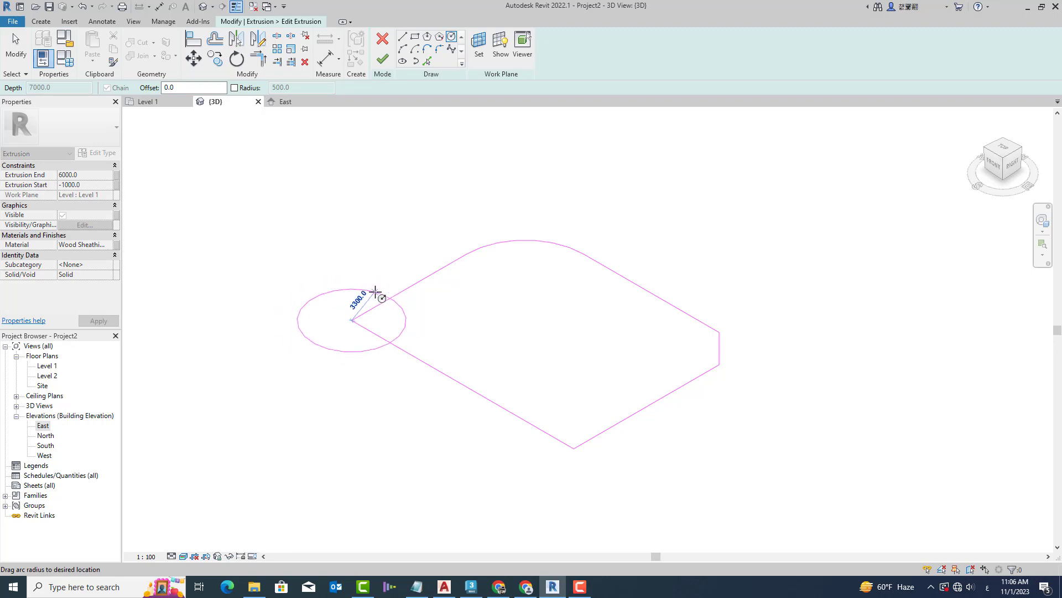
pyautogui.click(375, 294)
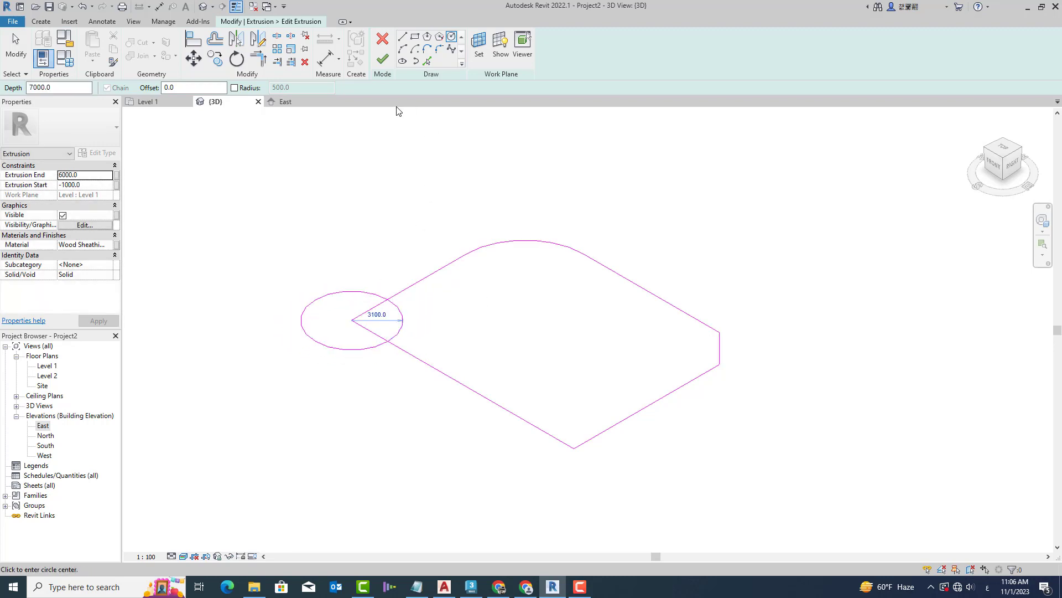
pyautogui.click(381, 63)
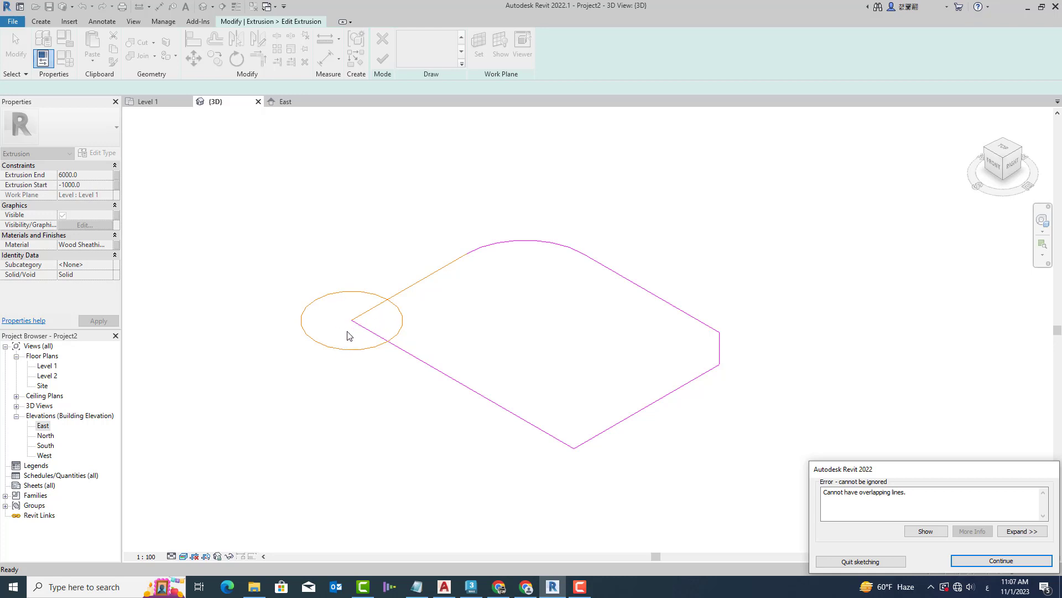
pyautogui.click(1001, 561)
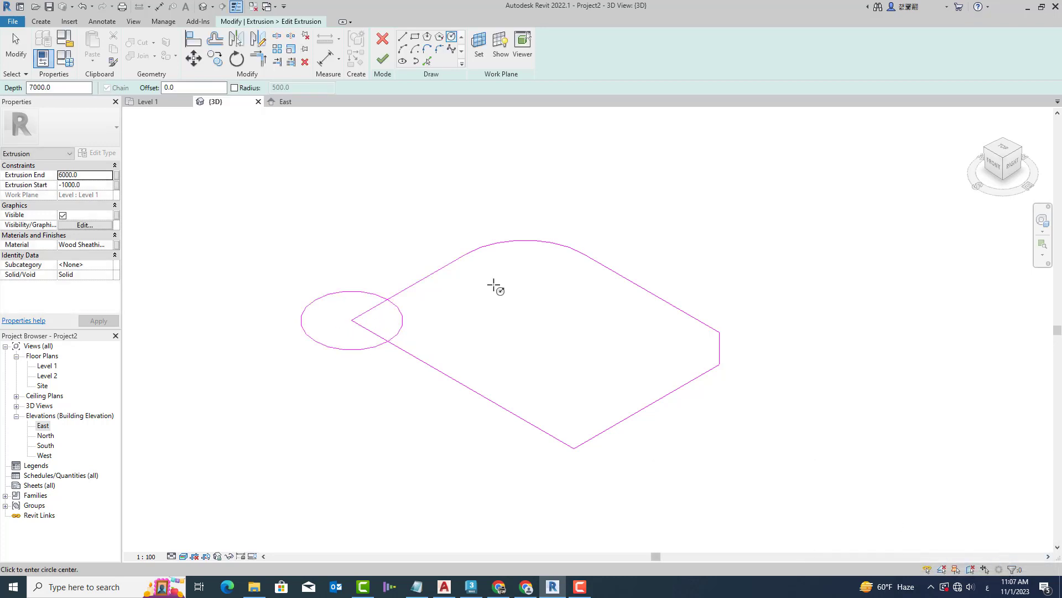
# Move the circle into the middle of the extrusion profile.
pyautogui.rightClick(356, 201)
pyautogui.click(376, 207)
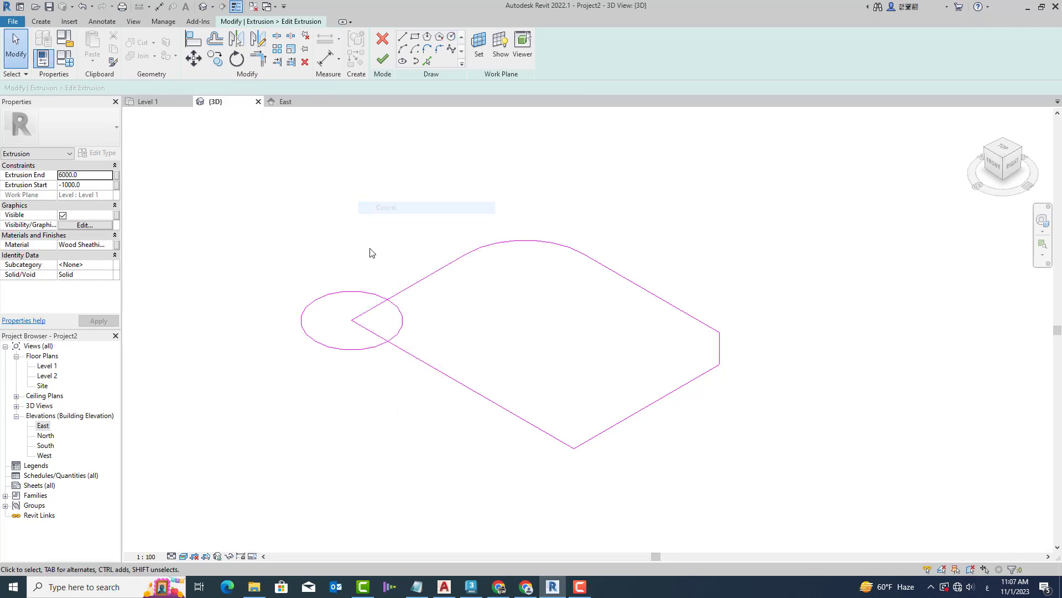
pyautogui.click(399, 314)
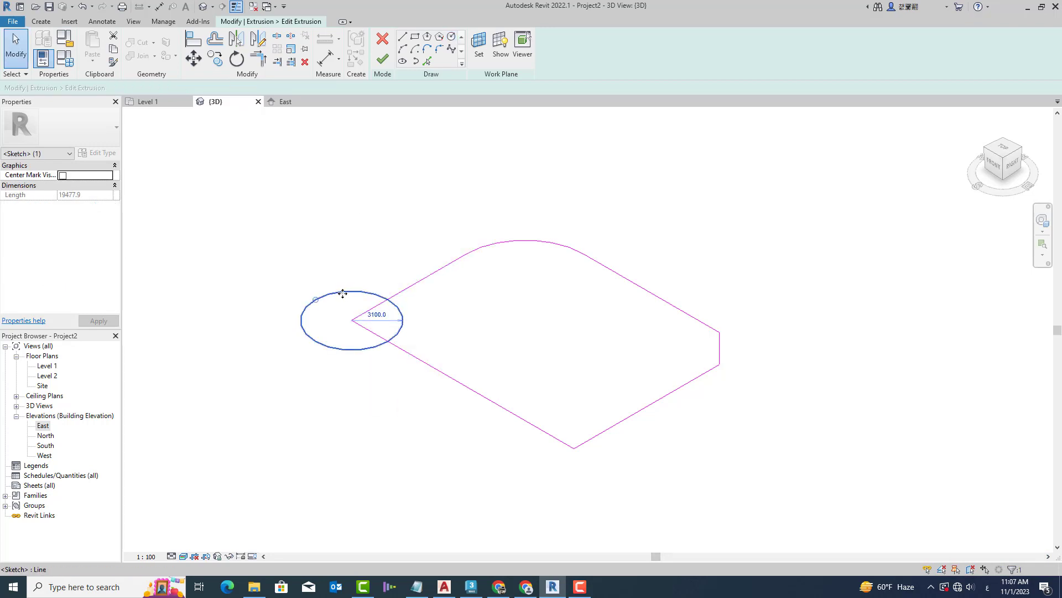
pyautogui.moveTo(345, 295); pyautogui.dragTo(522, 303)
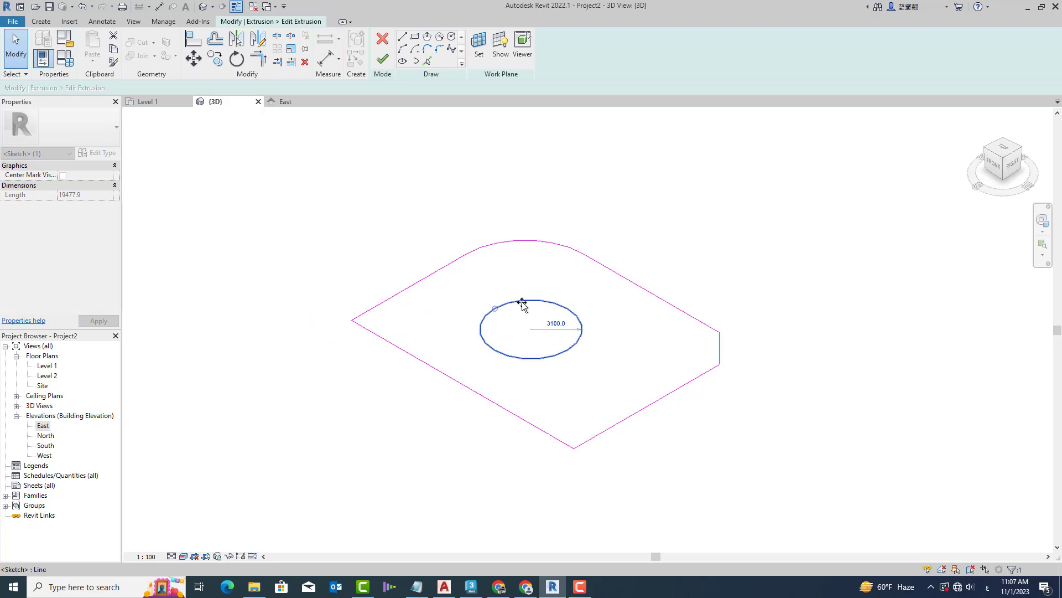
pyautogui.click(339, 245)
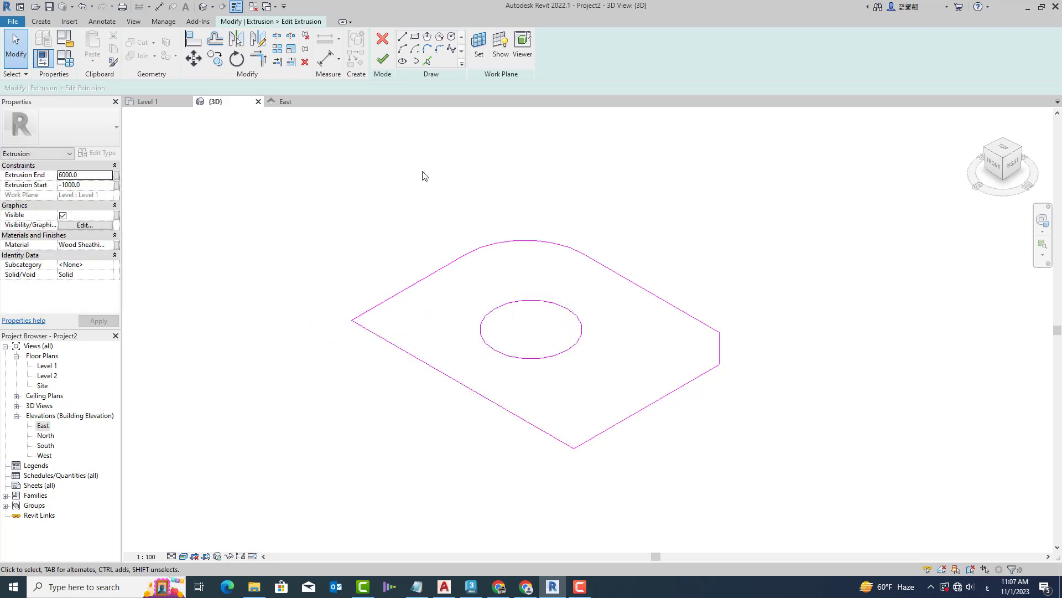
# Finish the sketch to cut the hole and check the Level 1 plan in Shaded style.
pyautogui.click(384, 64)
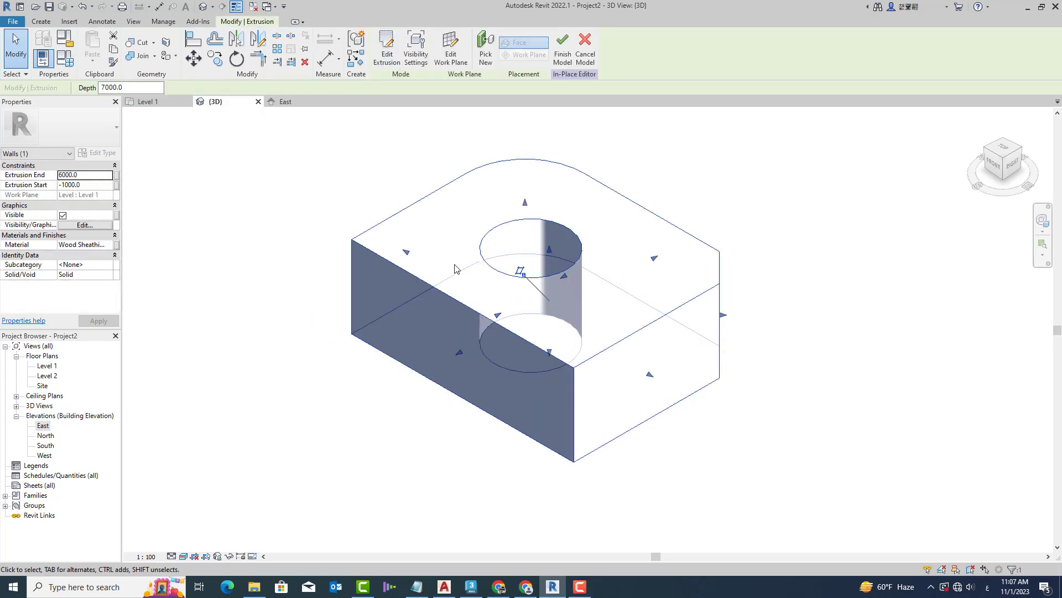
pyautogui.click(742, 205)
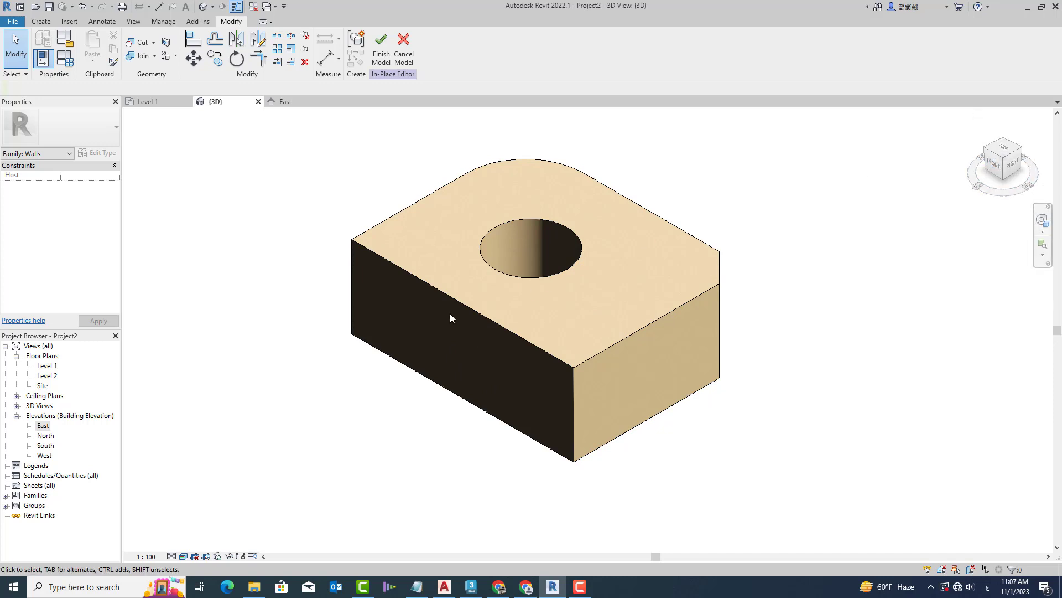
pyautogui.doubleClick(43, 366)
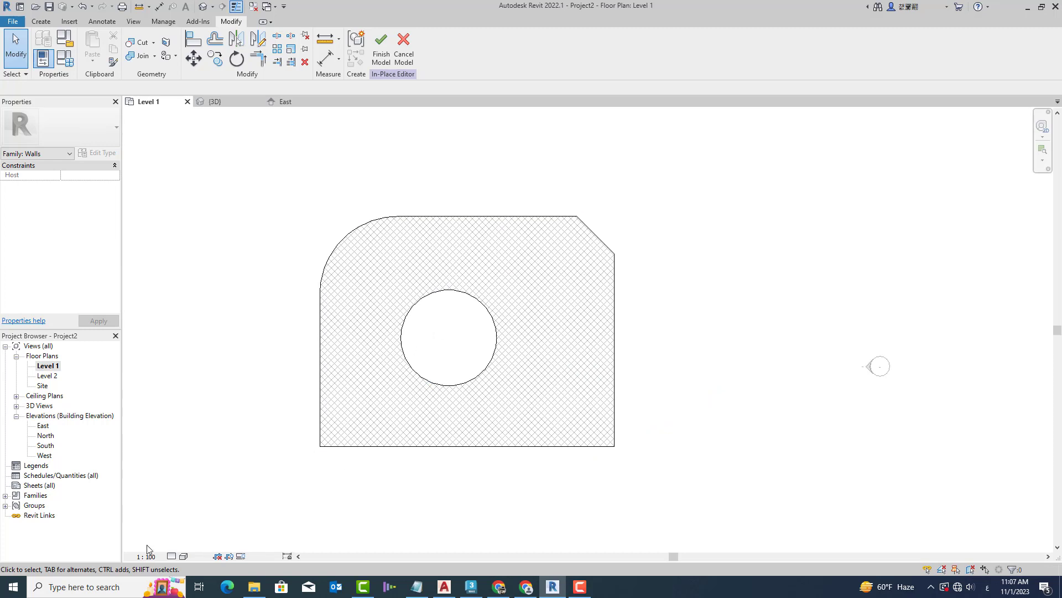
pyautogui.click(185, 559)
pyautogui.click(199, 546)
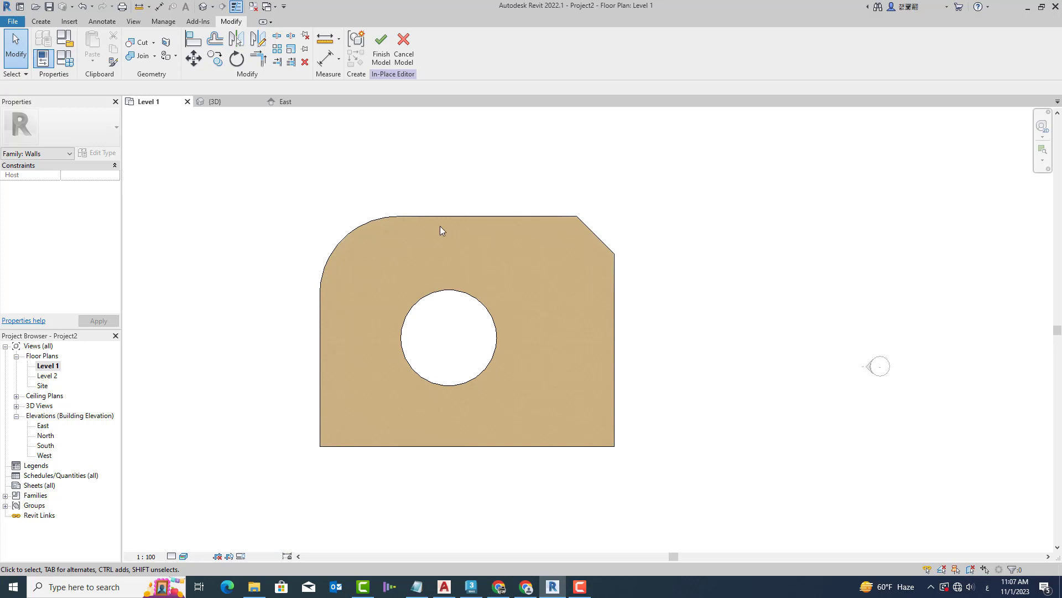
# Finish the in-place model and select the wall in the default 3D view.
pyautogui.click(382, 55)
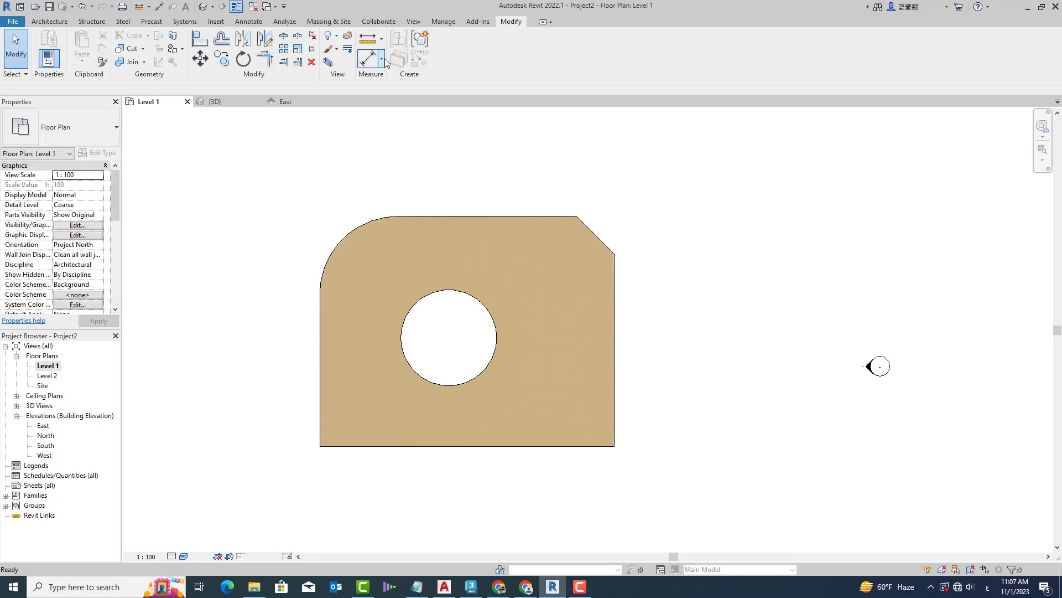
pyautogui.click(201, 6)
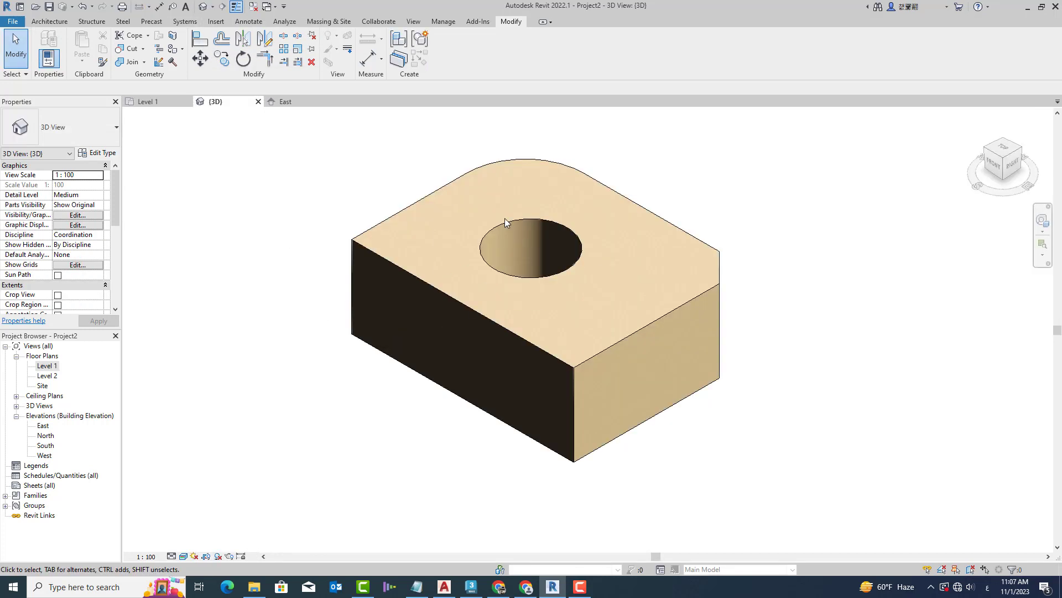
pyautogui.click(365, 254)
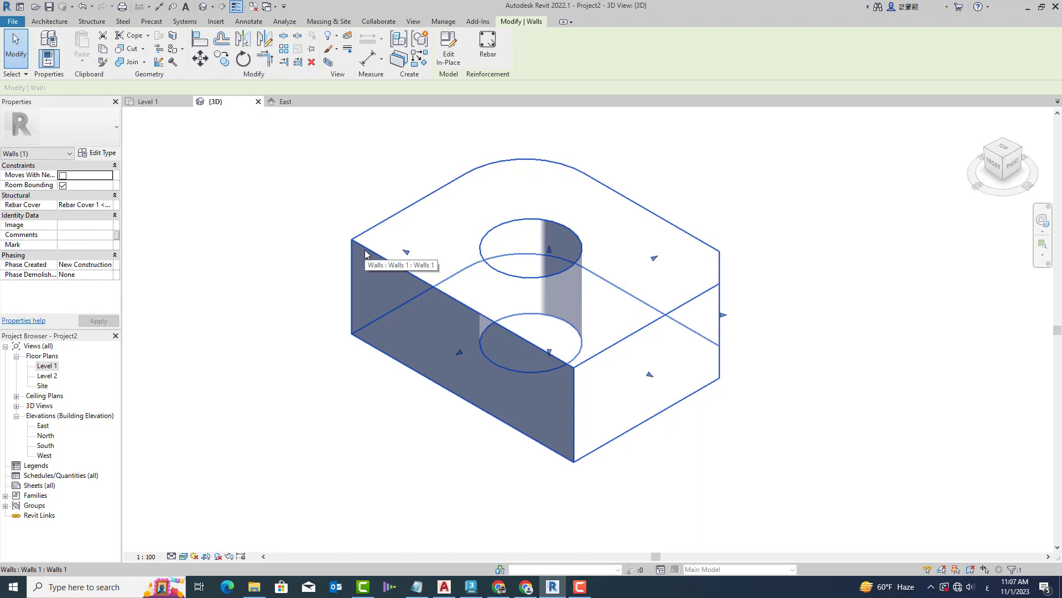
# Reopen the wall, start a new extrusion, and set the block's top face as work plane.
pyautogui.click(444, 57)
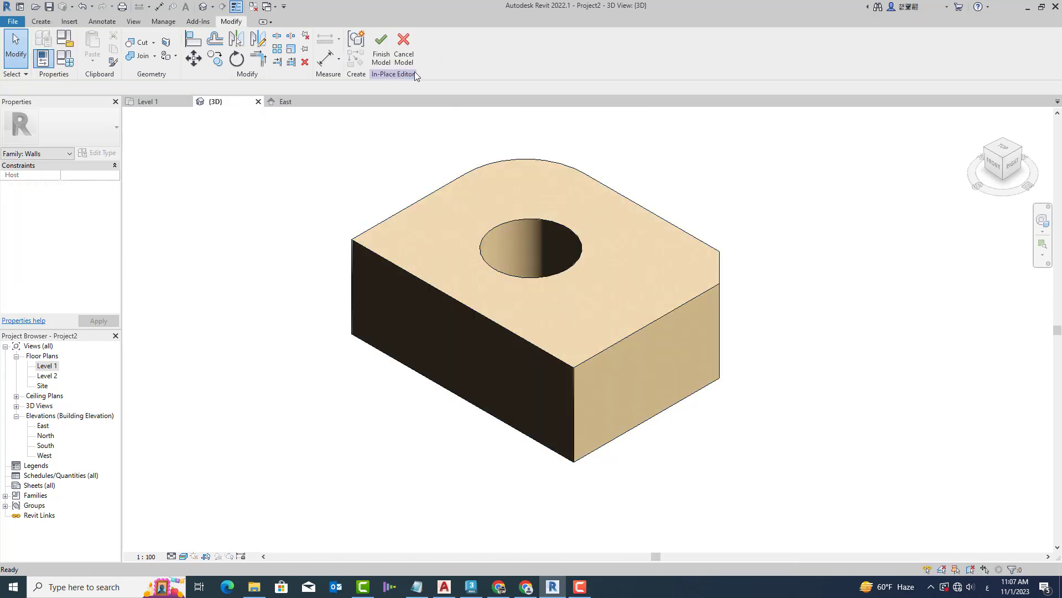
pyautogui.click(41, 22)
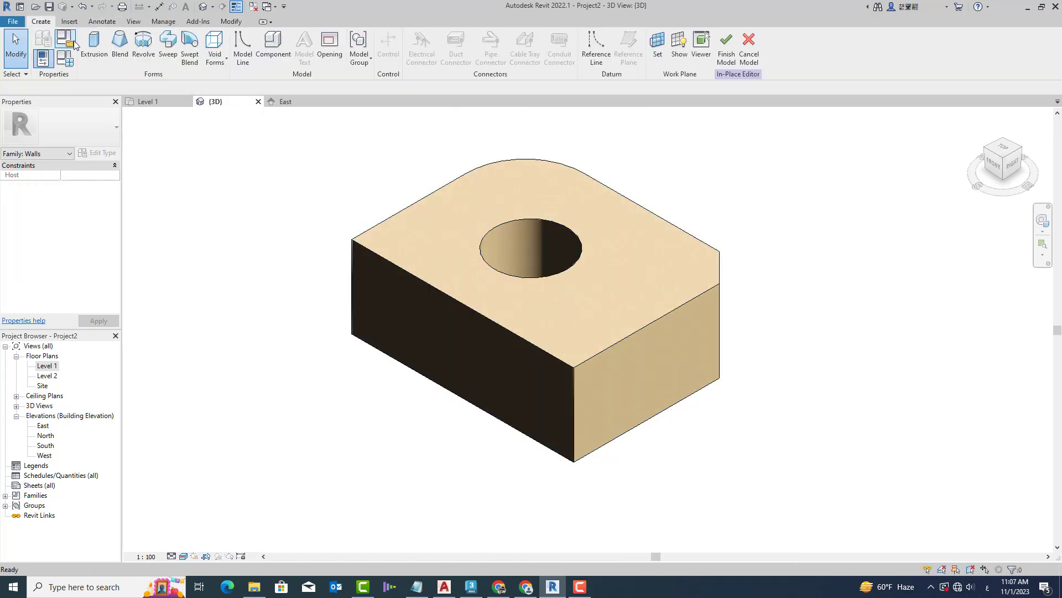
pyautogui.click(94, 44)
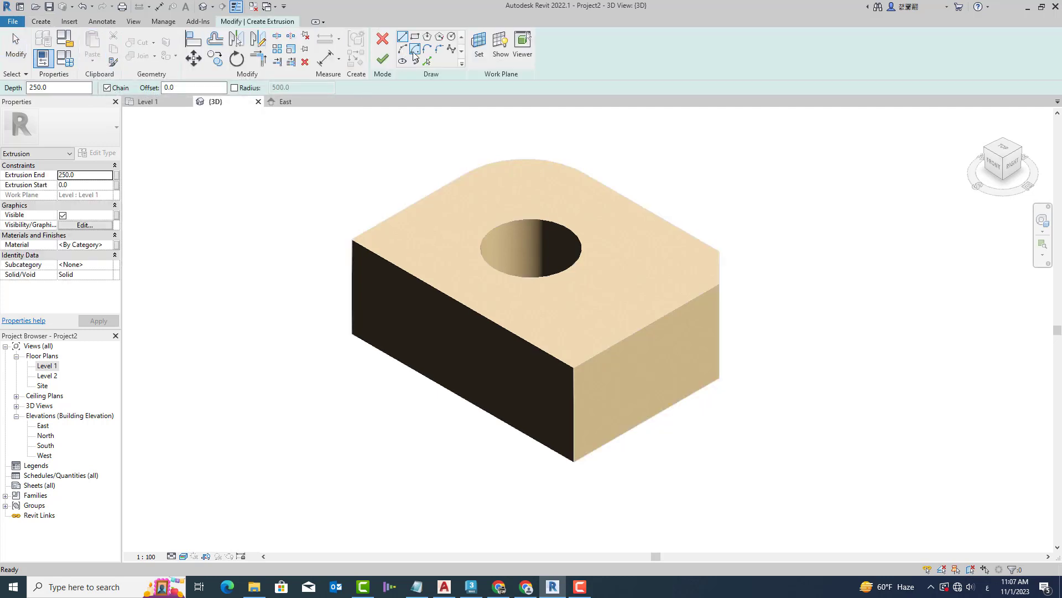
pyautogui.click(451, 36)
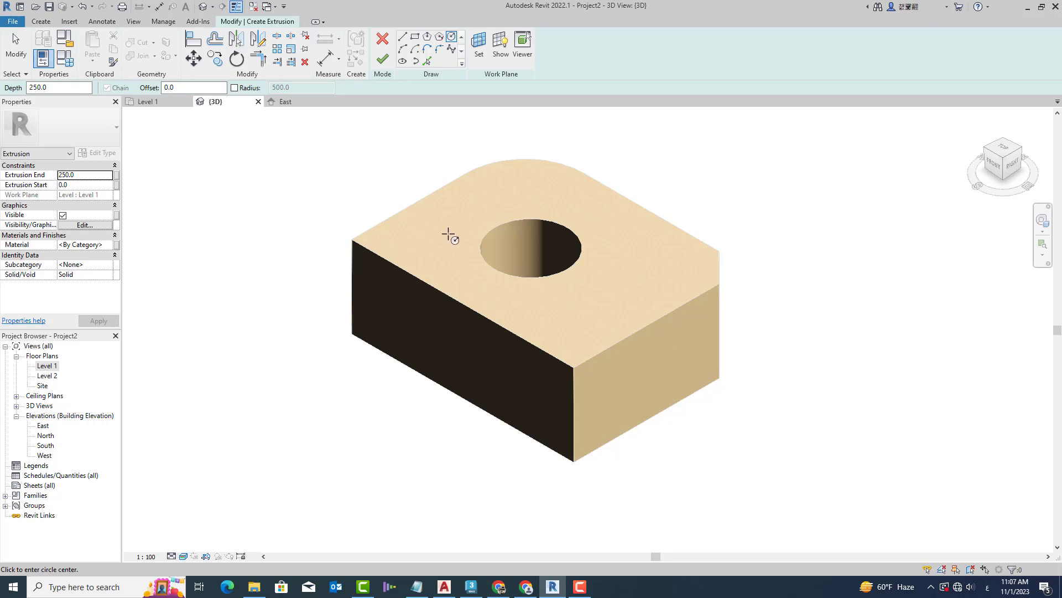
pyautogui.click(479, 48)
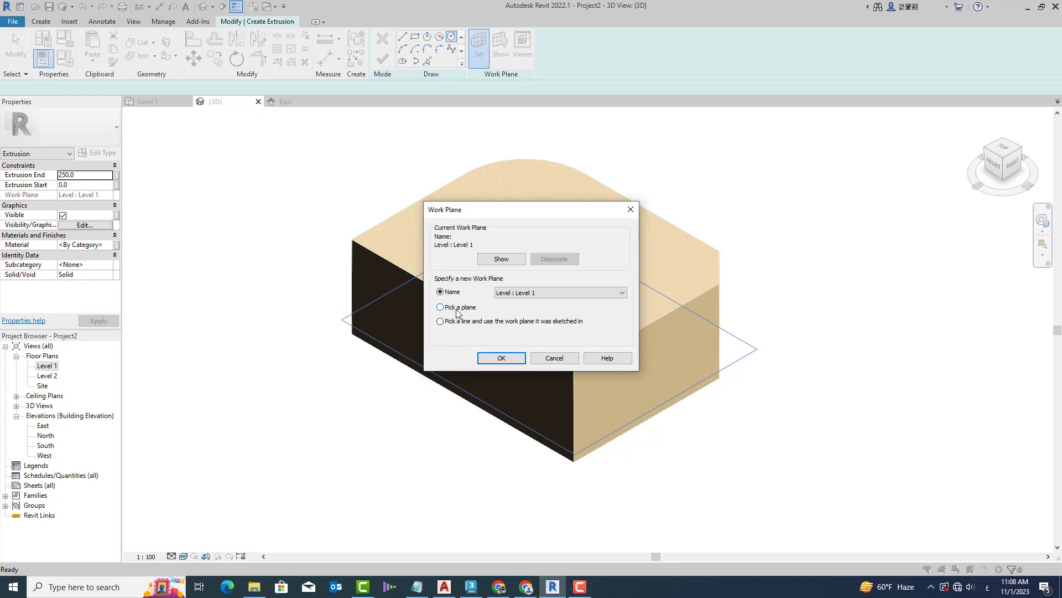
pyautogui.click(489, 359)
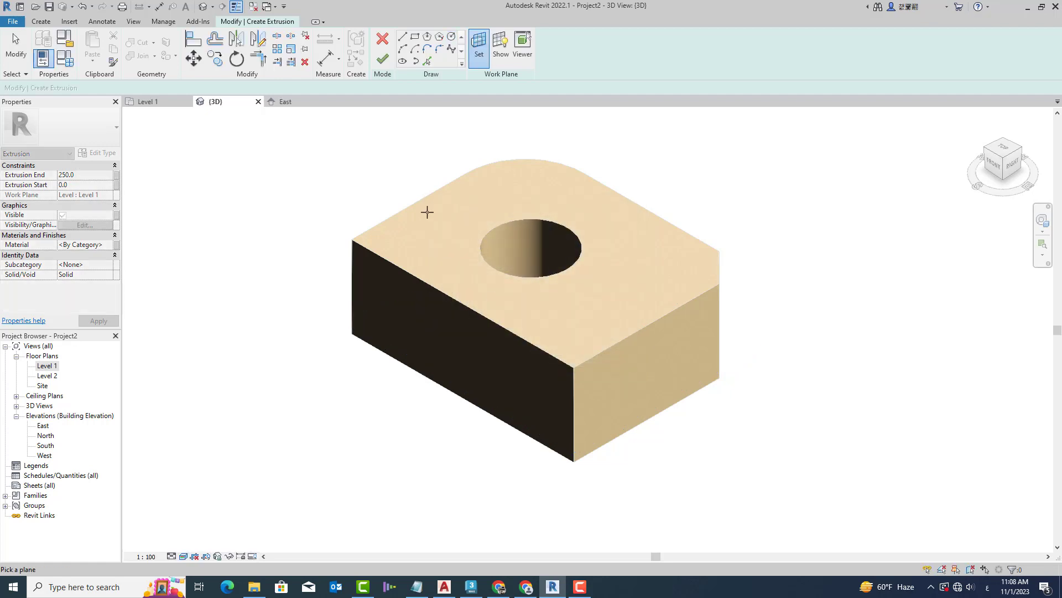
pyautogui.click(400, 217)
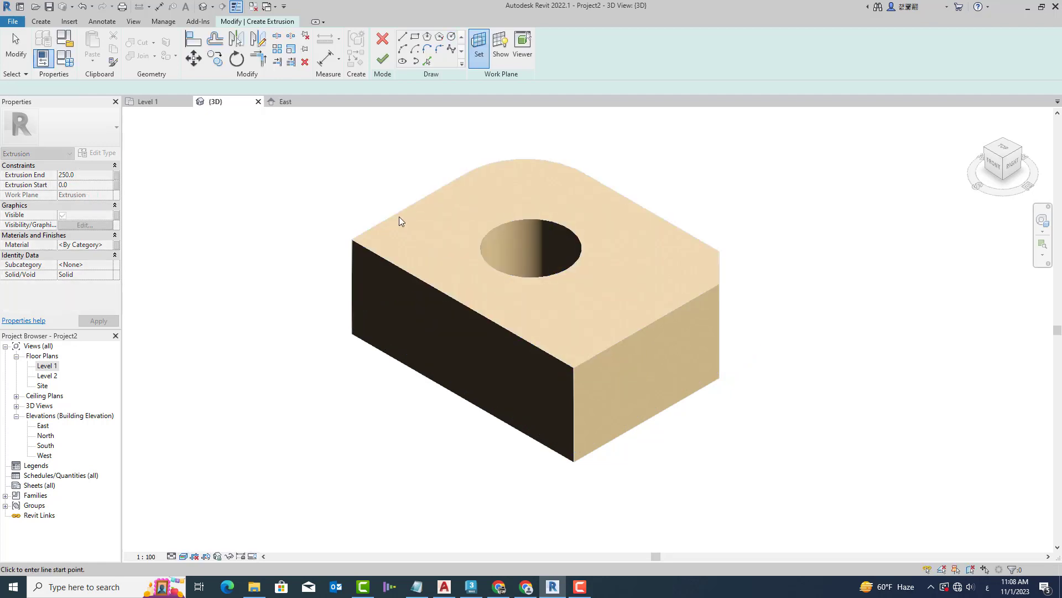
# Create a 2600-radius cylinder at the block's corner and stretch it above and below.
pyautogui.click(353, 239)
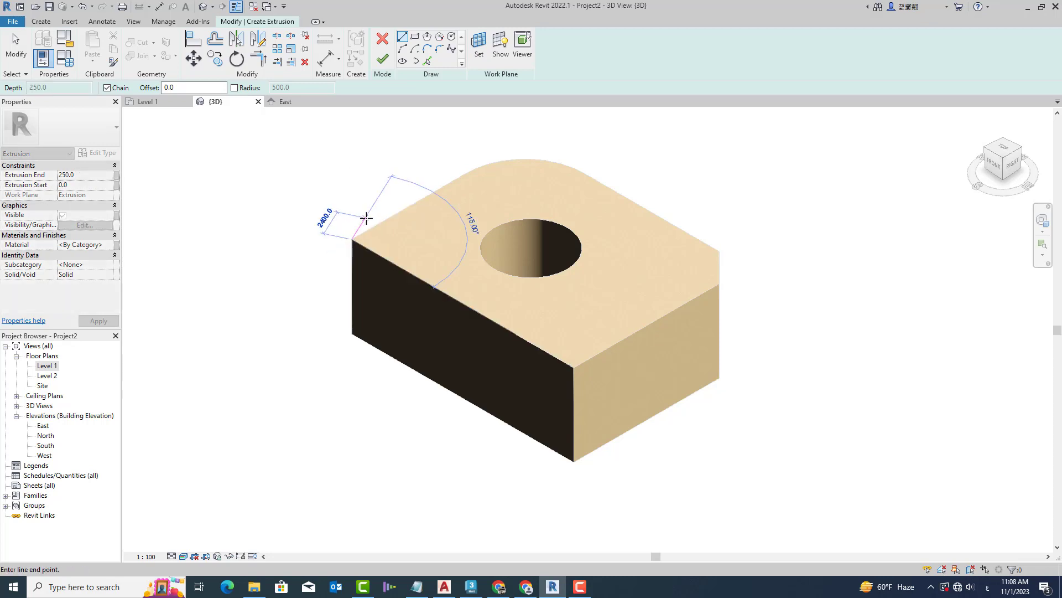
pyautogui.click(452, 36)
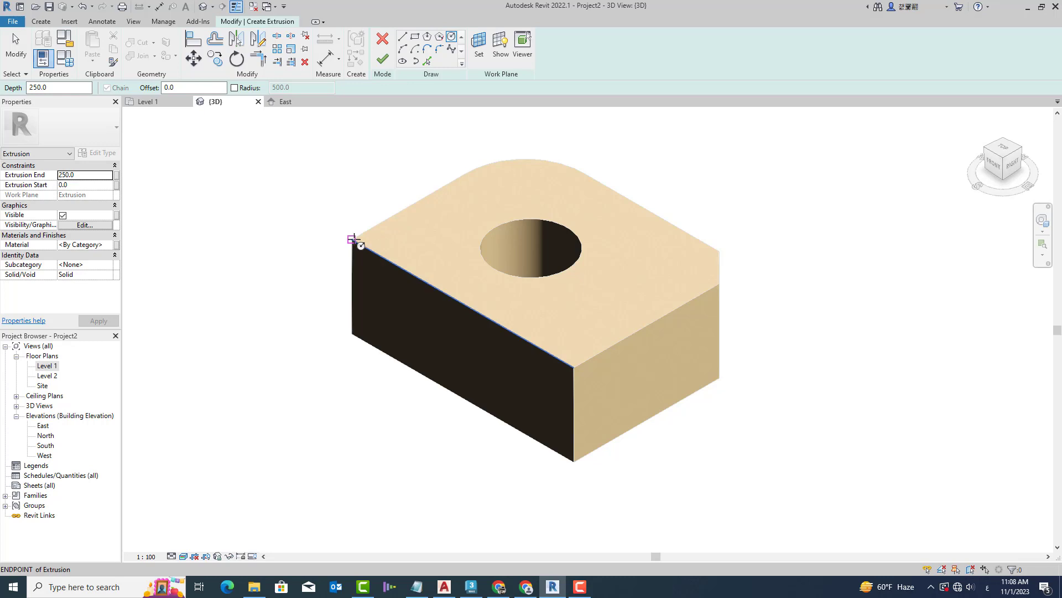
pyautogui.click(353, 239)
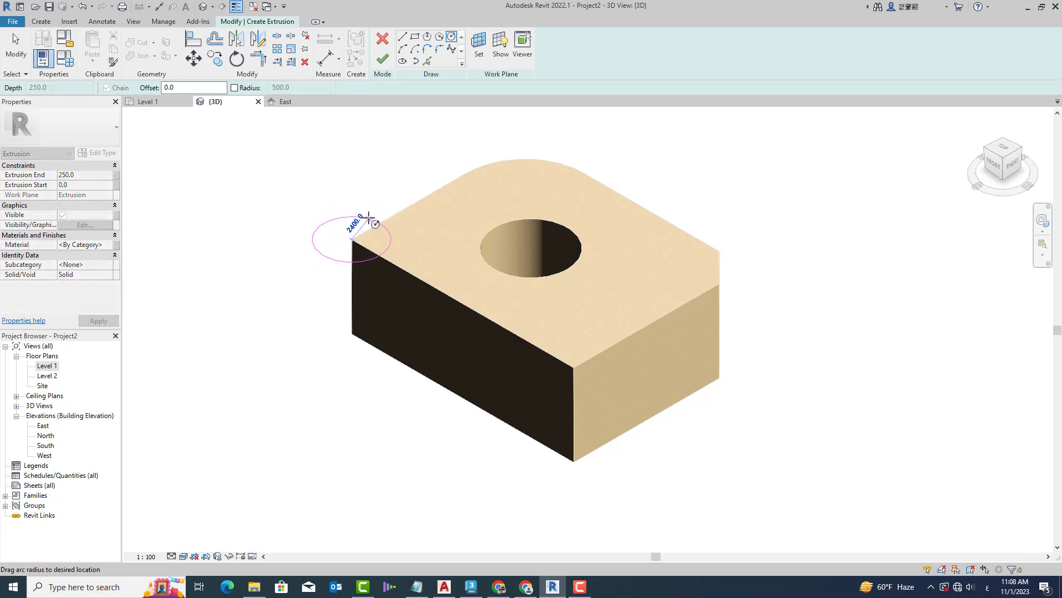
pyautogui.click(369, 218)
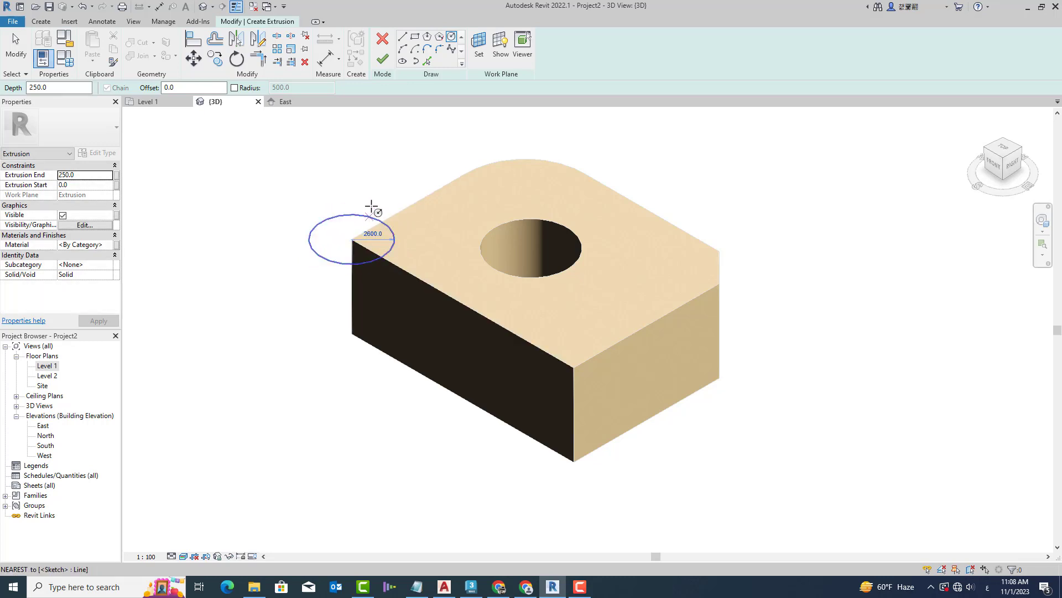
pyautogui.click(382, 59)
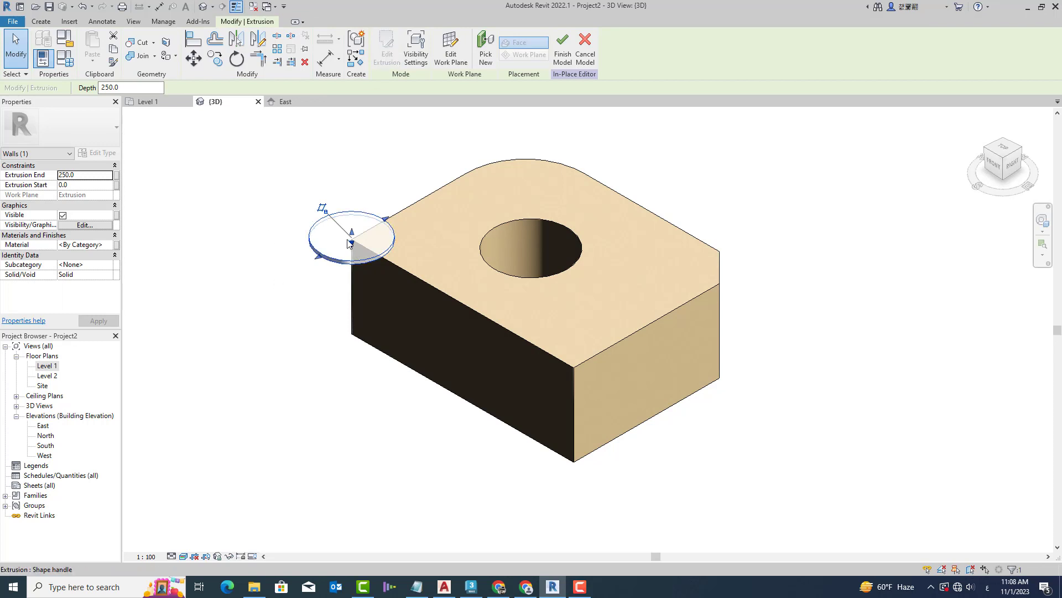
pyautogui.moveTo(352, 244); pyautogui.dragTo(350, 368)
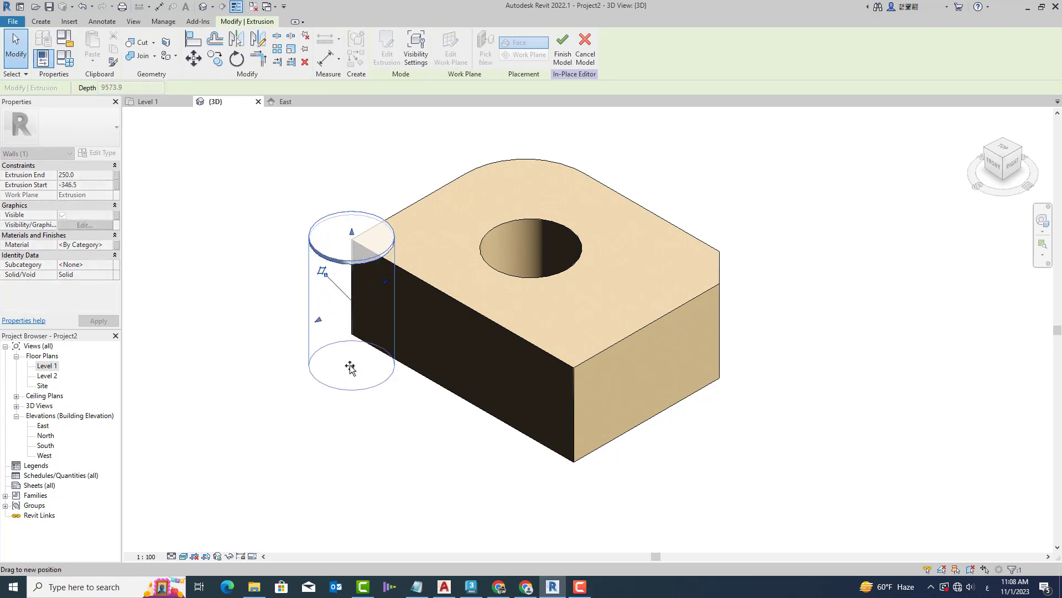
pyautogui.moveTo(352, 231); pyautogui.dragTo(356, 185)
pyautogui.click(258, 199)
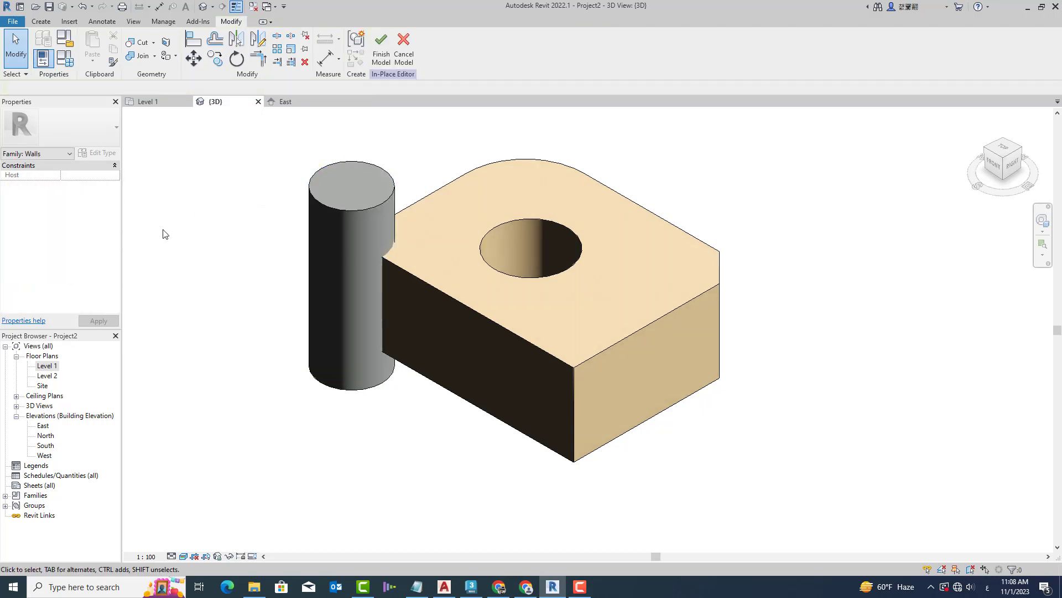
pyautogui.click(350, 207)
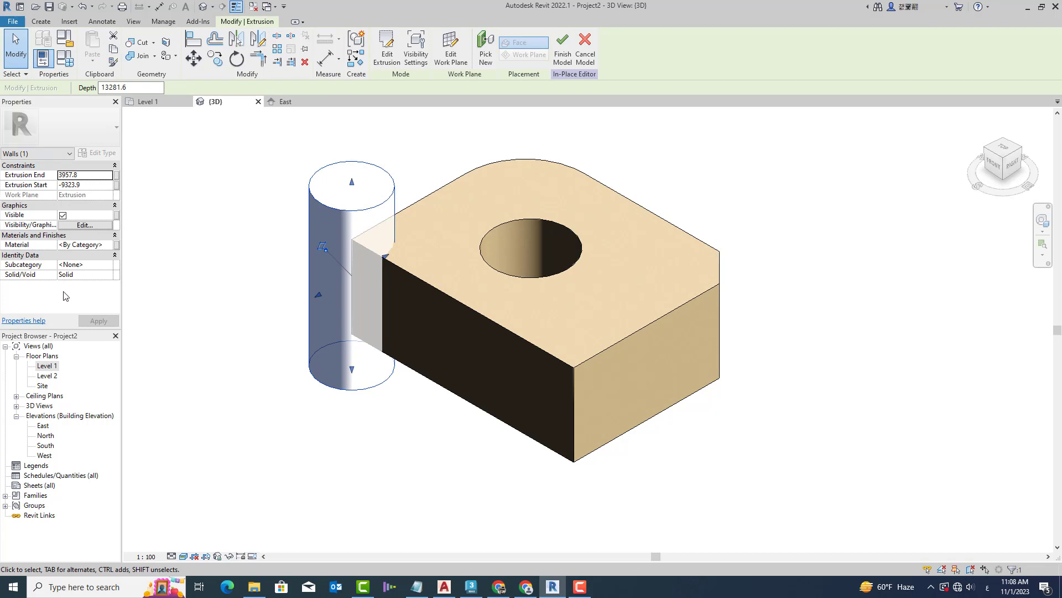
# Pick Default Mass Roof in the Material Browser for the cylinder's Material property.
pyautogui.click(105, 247)
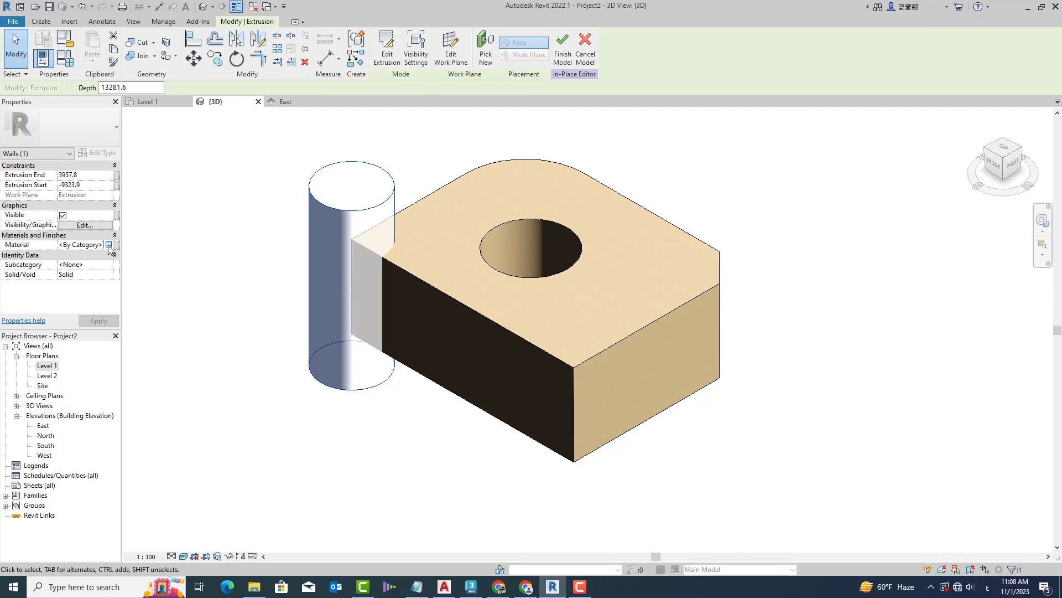
pyautogui.click(109, 245)
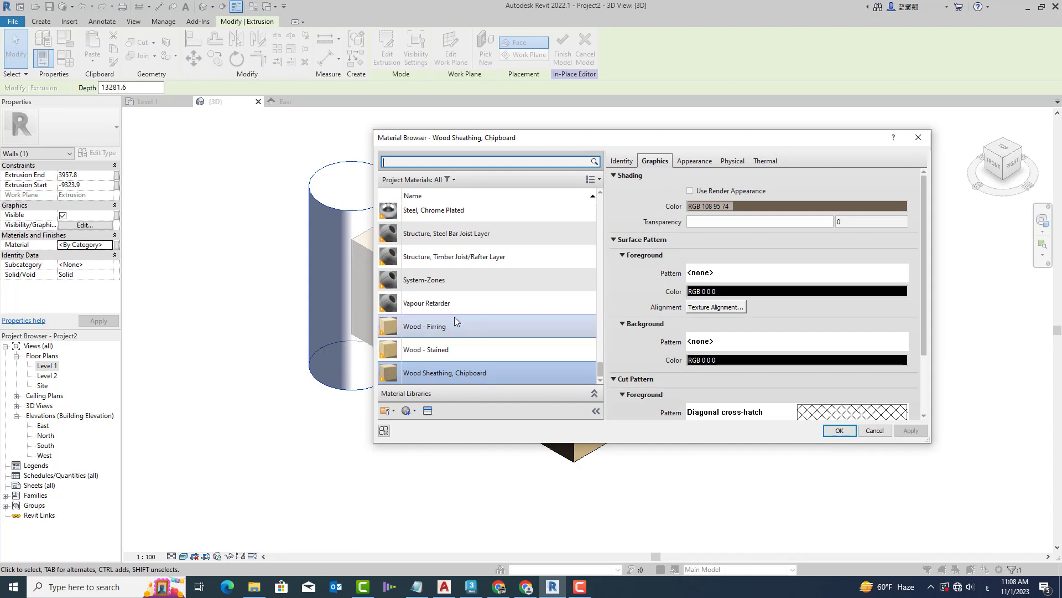
pyautogui.scroll(2, 468, 343)
pyautogui.scroll(2, 455, 323)
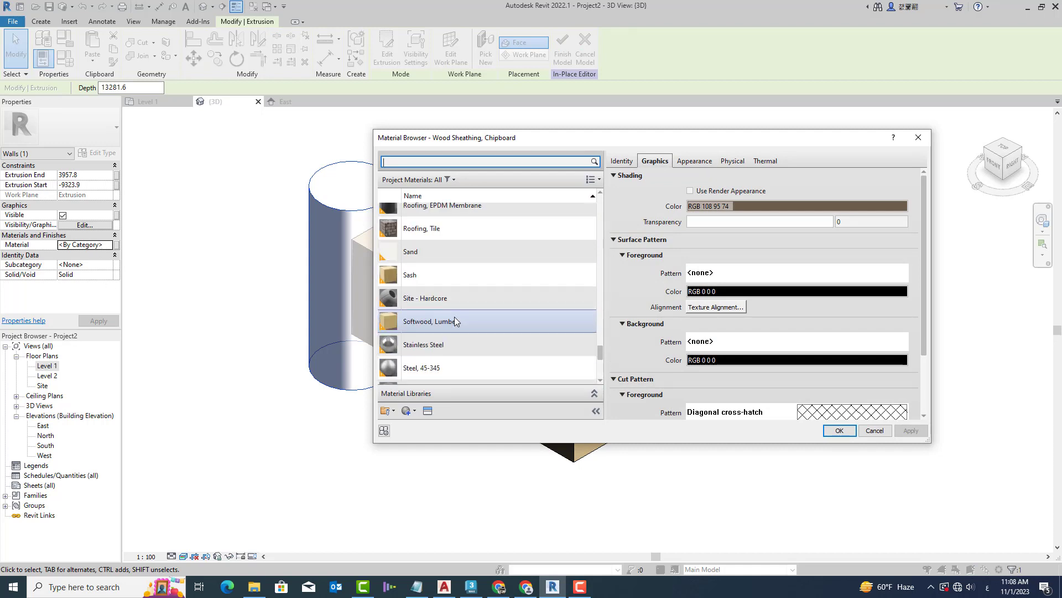
pyautogui.scroll(2, 455, 321)
pyautogui.scroll(2, 455, 321)
pyautogui.scroll(3, 454, 321)
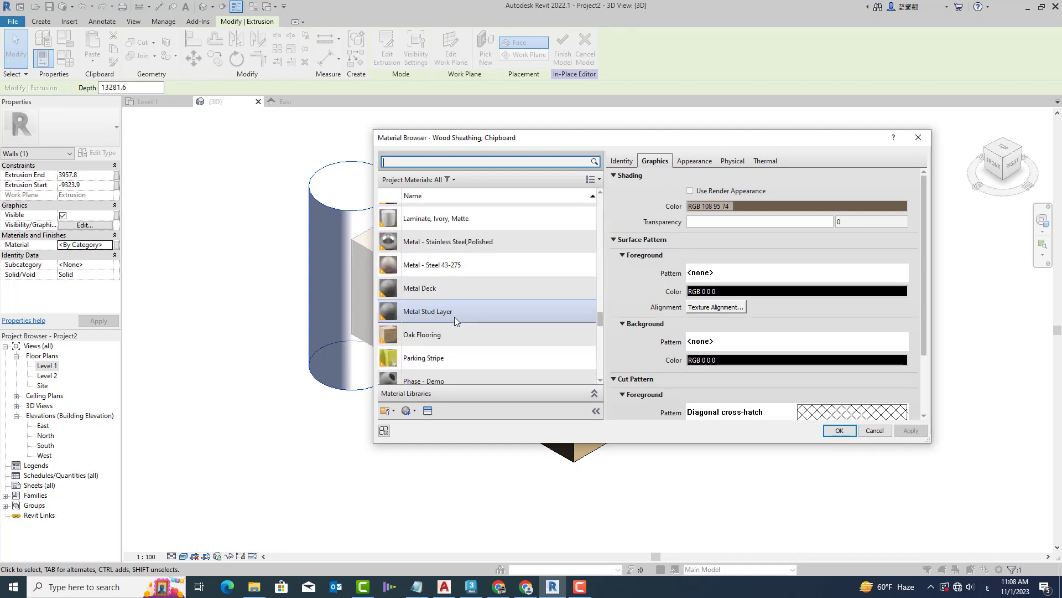
pyautogui.scroll(2, 454, 321)
pyautogui.scroll(3, 455, 321)
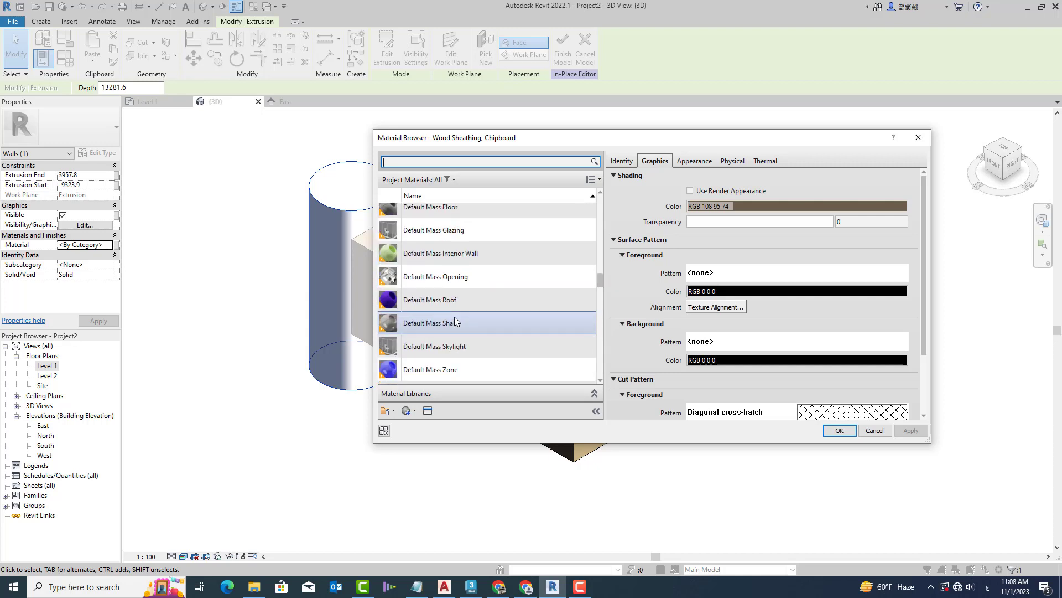
pyautogui.click(417, 304)
pyautogui.click(833, 433)
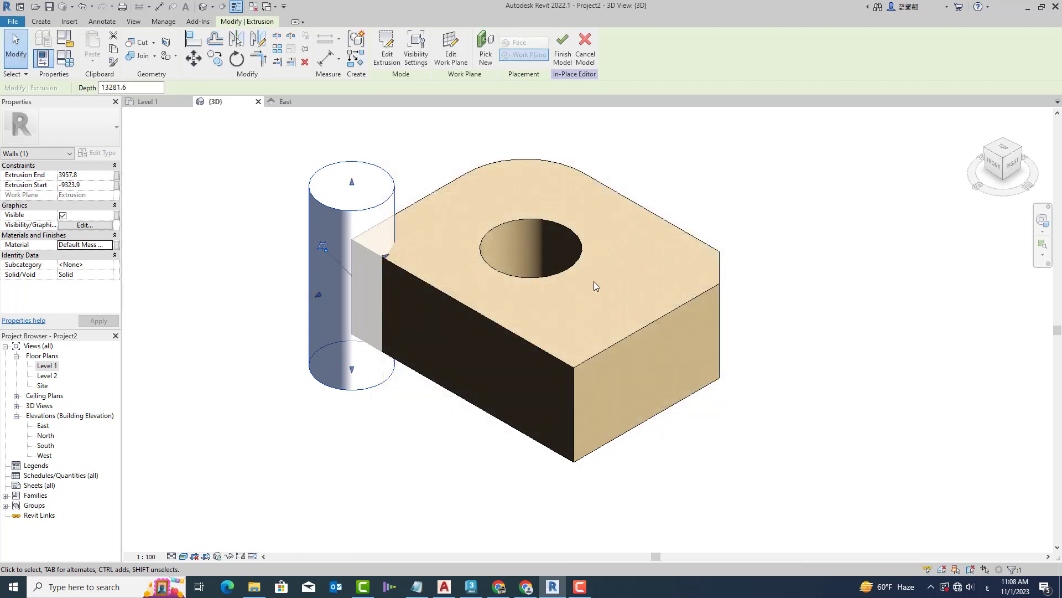
pyautogui.click(243, 221)
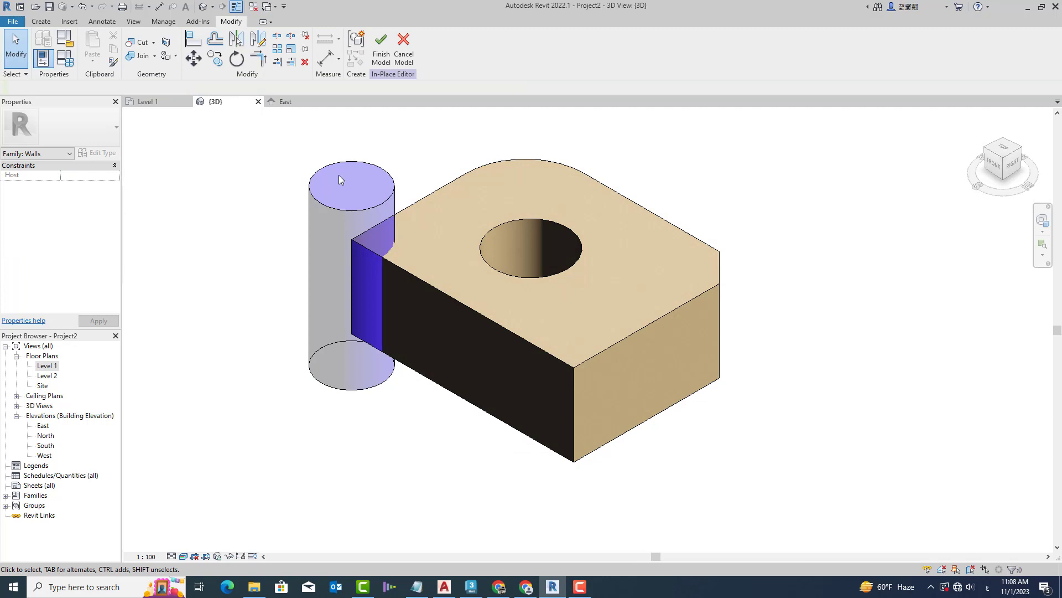
pyautogui.click(382, 58)
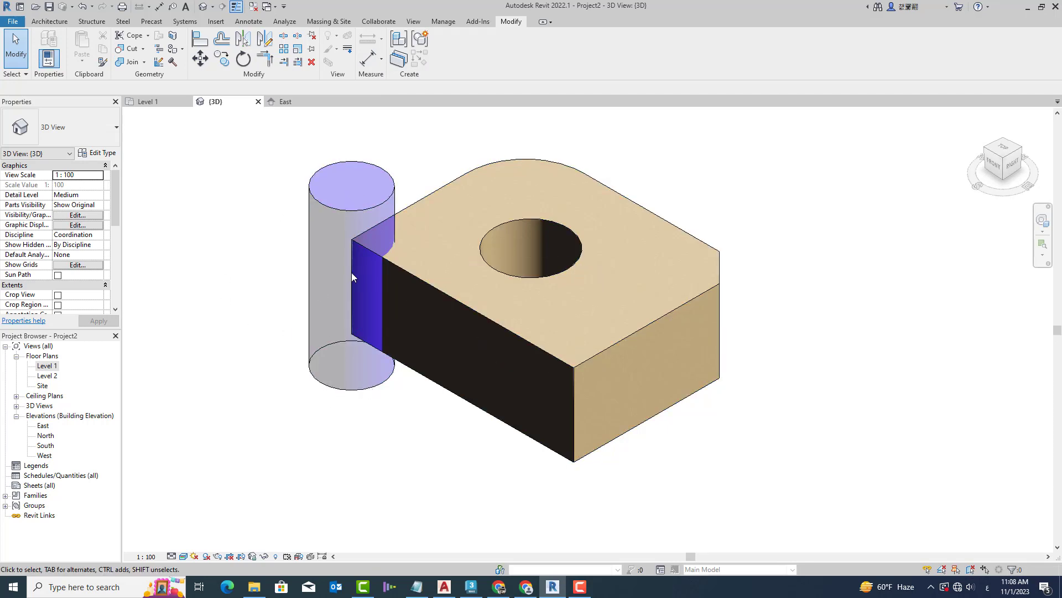
pyautogui.click(367, 210)
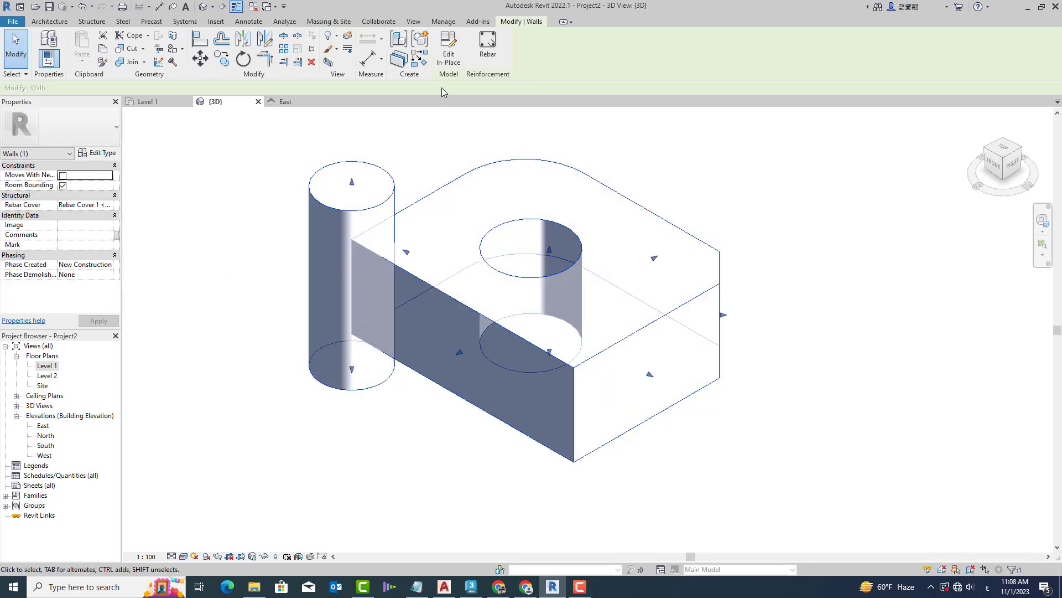
pyautogui.click(449, 62)
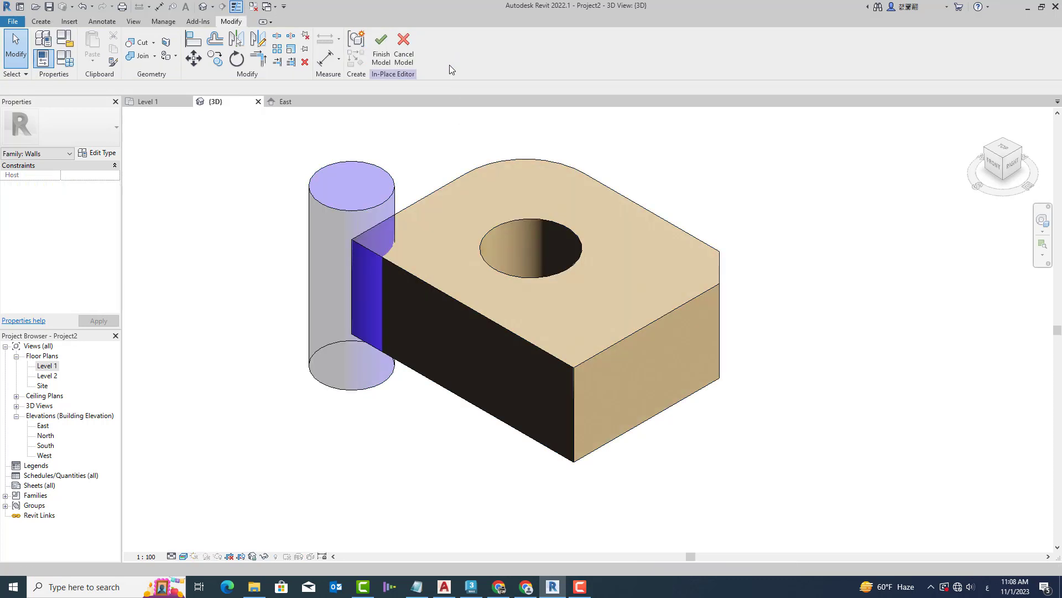
pyautogui.click(392, 196)
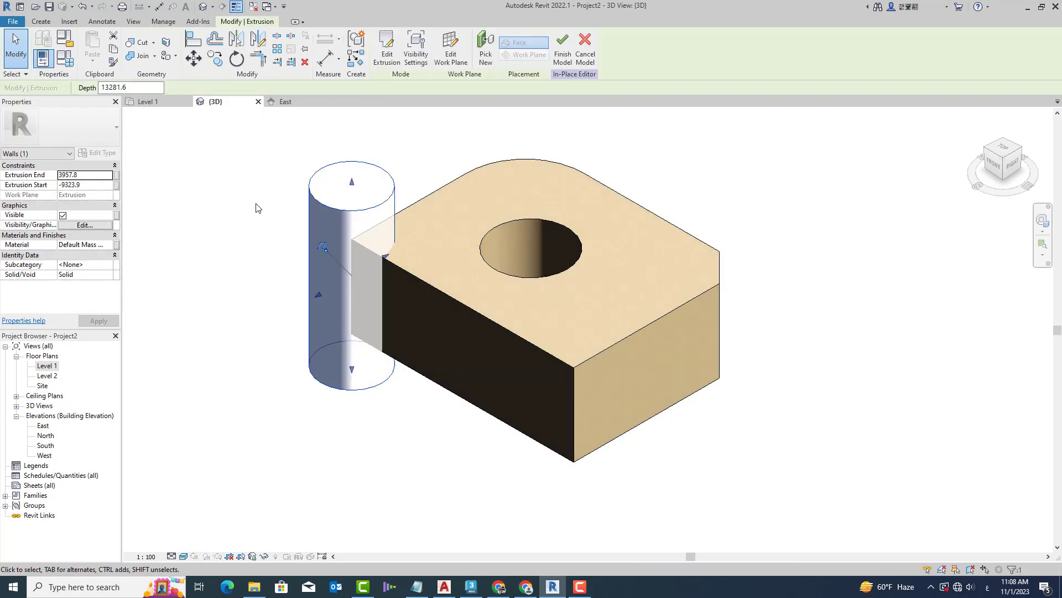
pyautogui.click(135, 43)
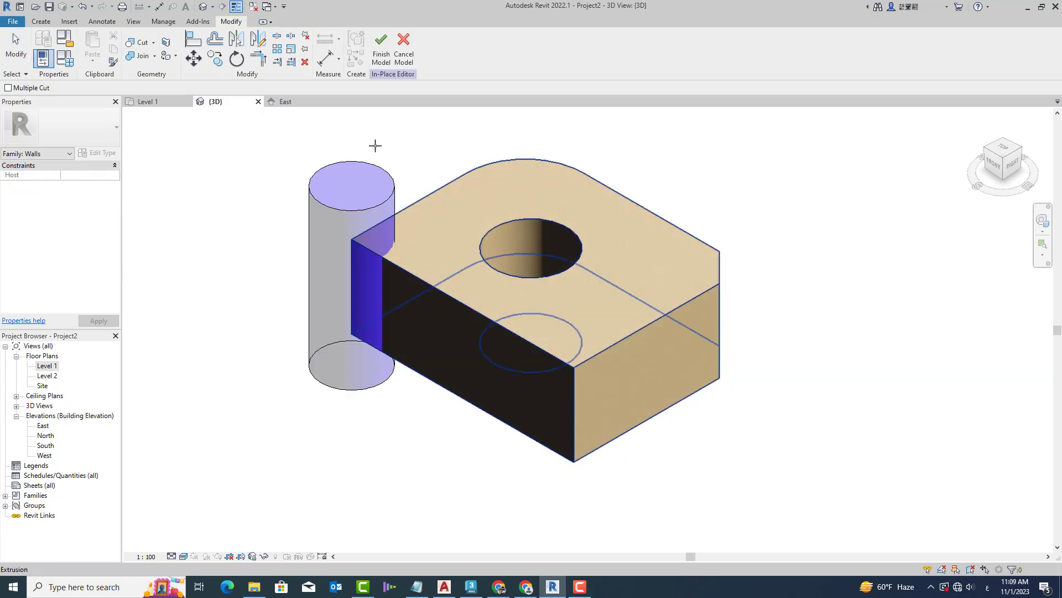
pyautogui.rightClick(391, 137)
pyautogui.click(407, 140)
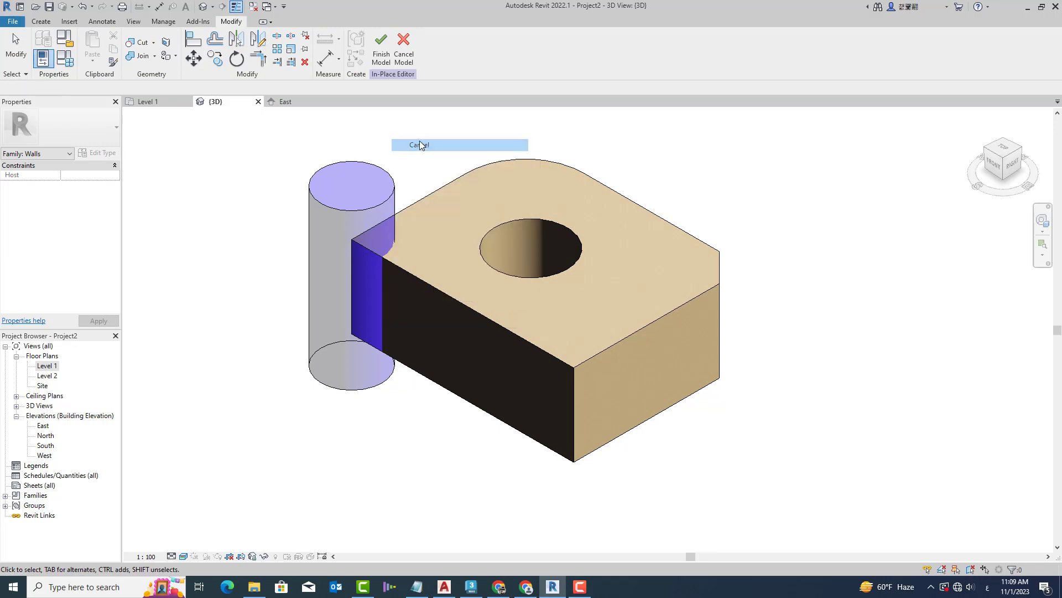
pyautogui.rightClick(420, 141)
pyautogui.click(437, 148)
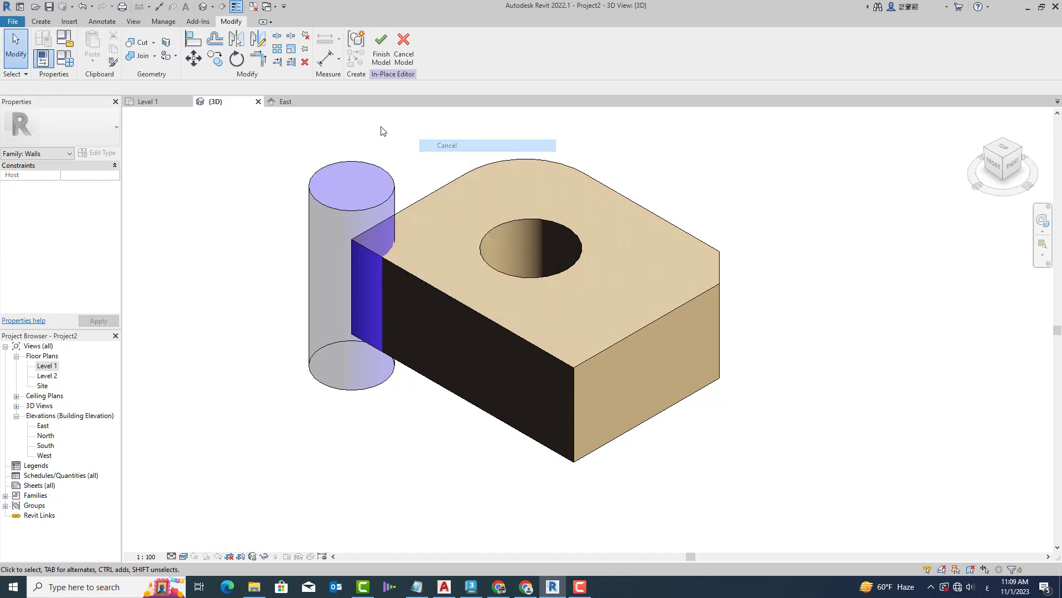
pyautogui.click(313, 195)
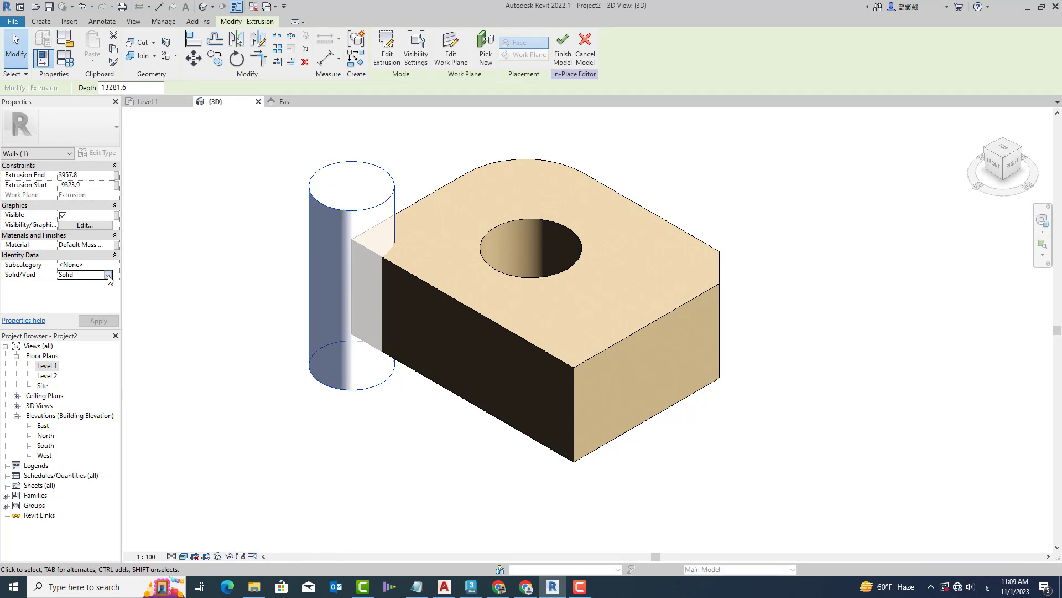
# Convert the cylinder to a void and cut it from the block.
pyautogui.click(102, 278)
pyautogui.click(69, 294)
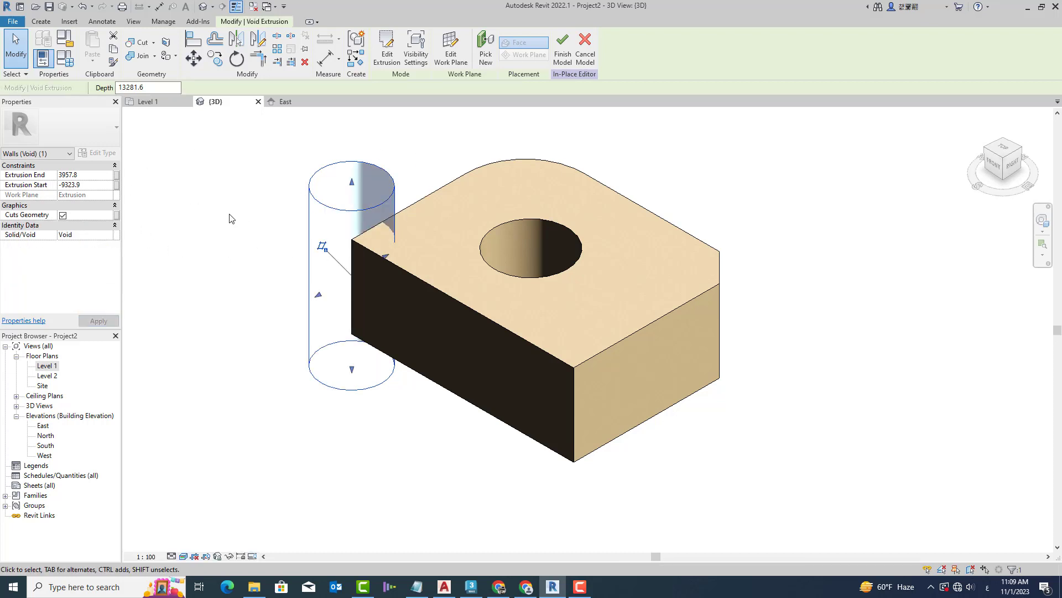
pyautogui.click(132, 215)
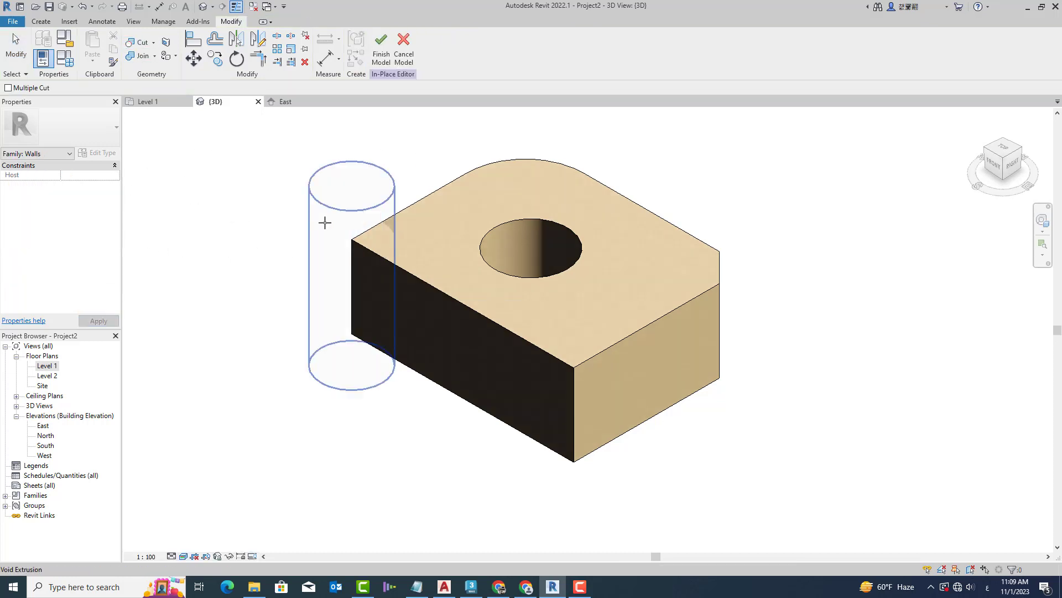
pyautogui.click(338, 209)
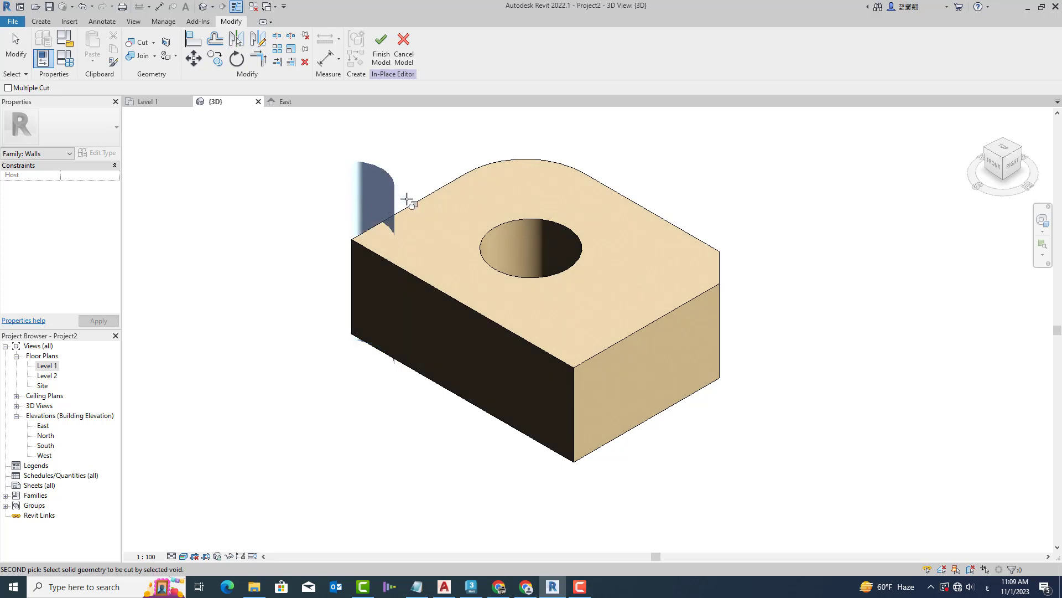
pyautogui.click(416, 205)
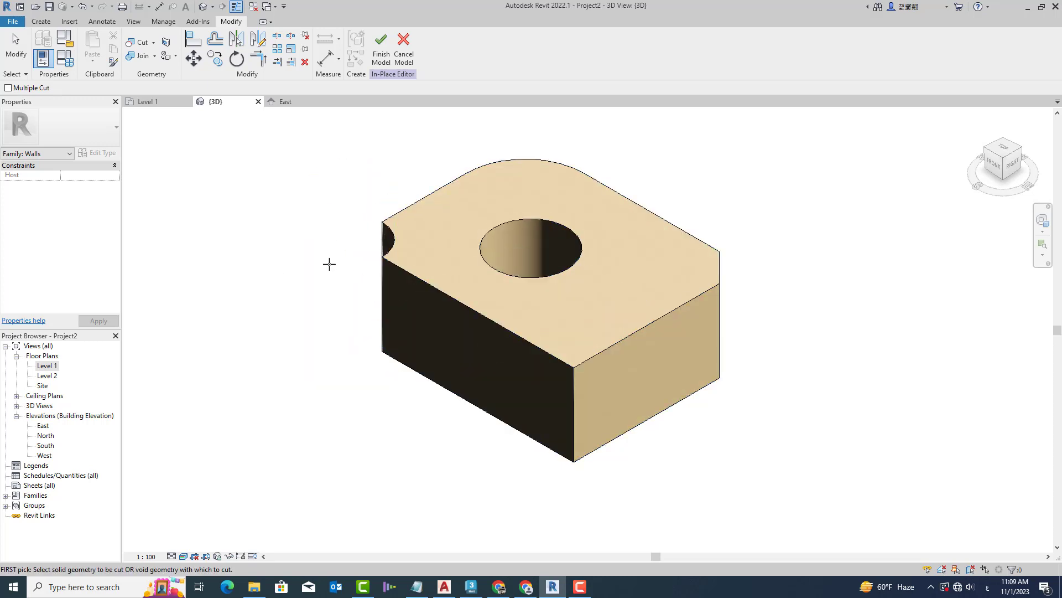
pyautogui.rightClick(330, 206)
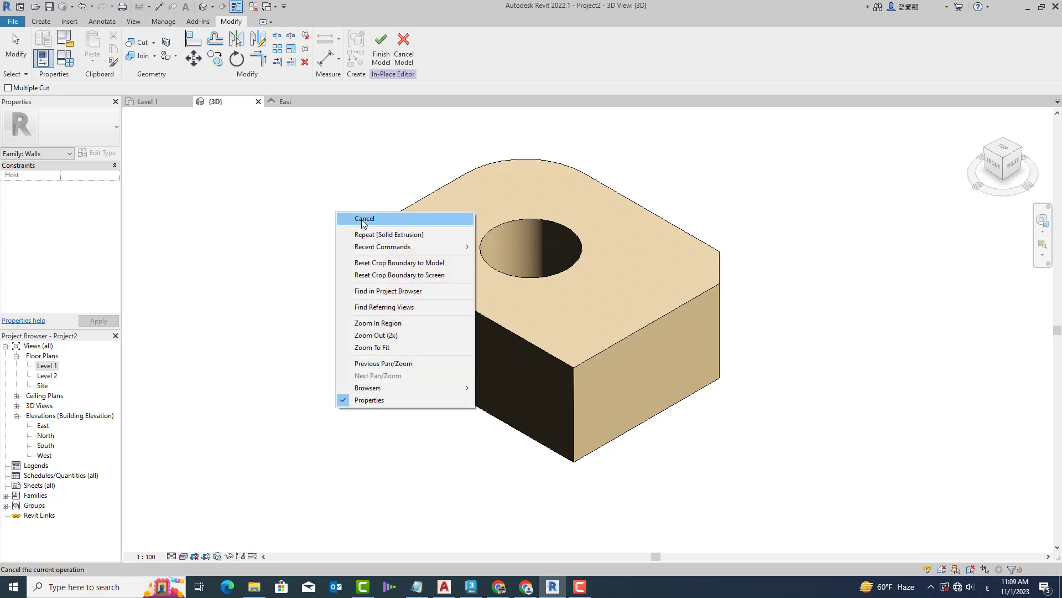
pyautogui.click(332, 219)
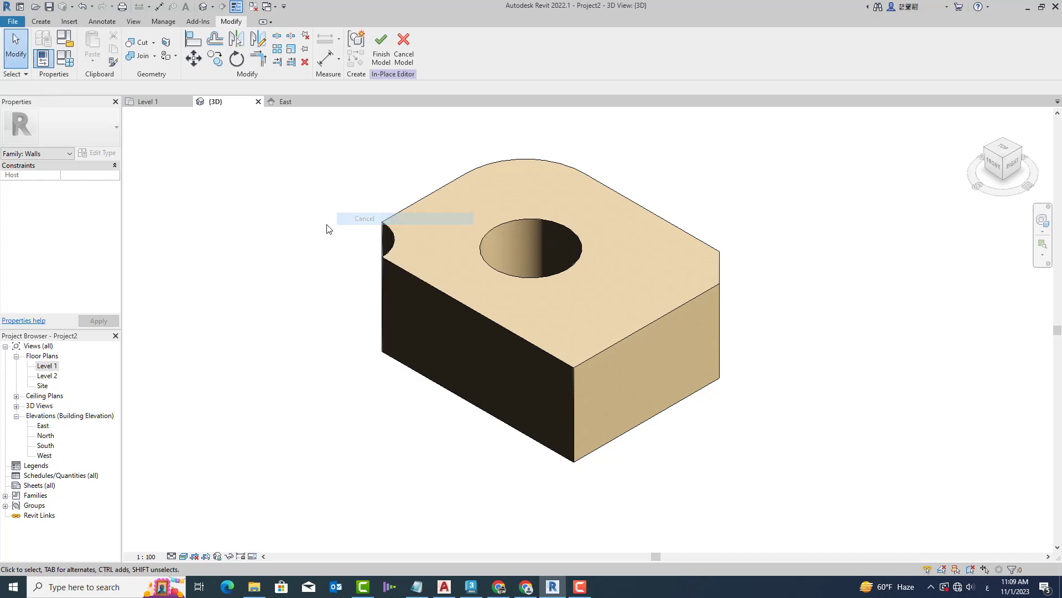
# Raise the void's bottom extent, then rotate the view to the notched corner.
pyautogui.click(383, 331)
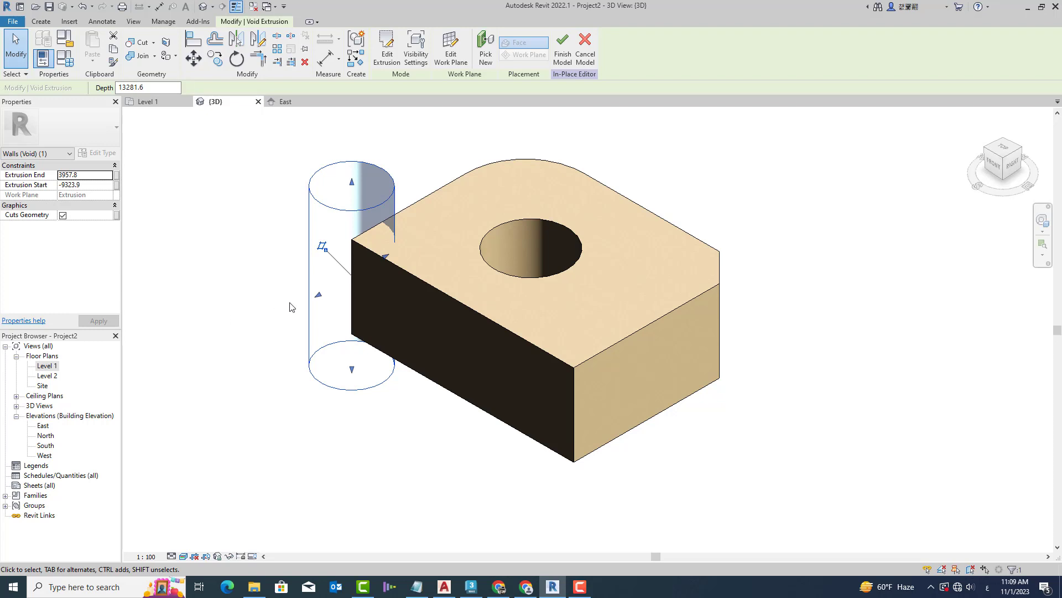
pyautogui.moveTo(352, 369); pyautogui.dragTo(349, 280)
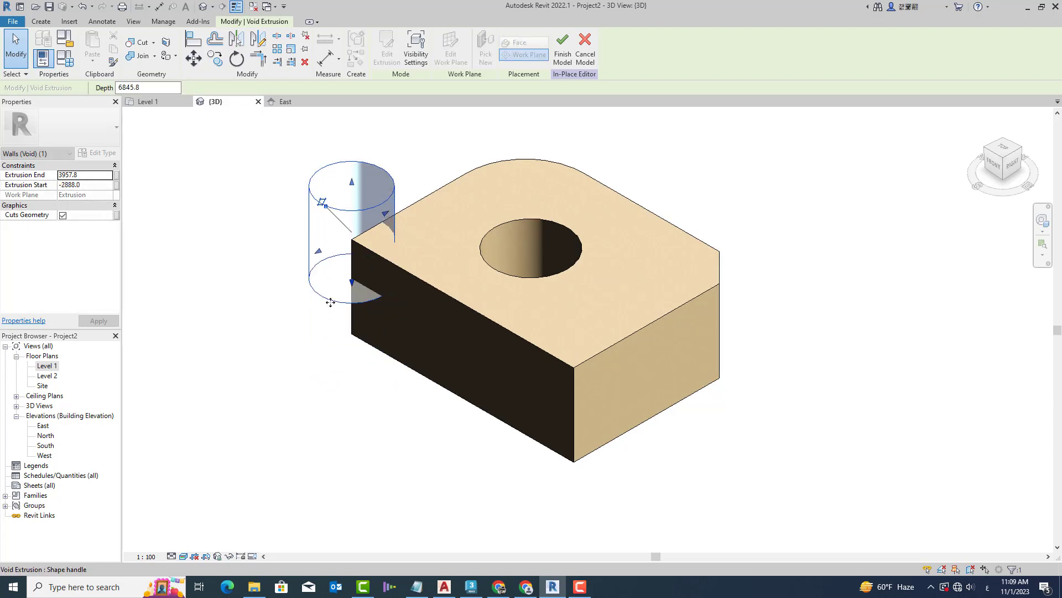
pyautogui.click(266, 322)
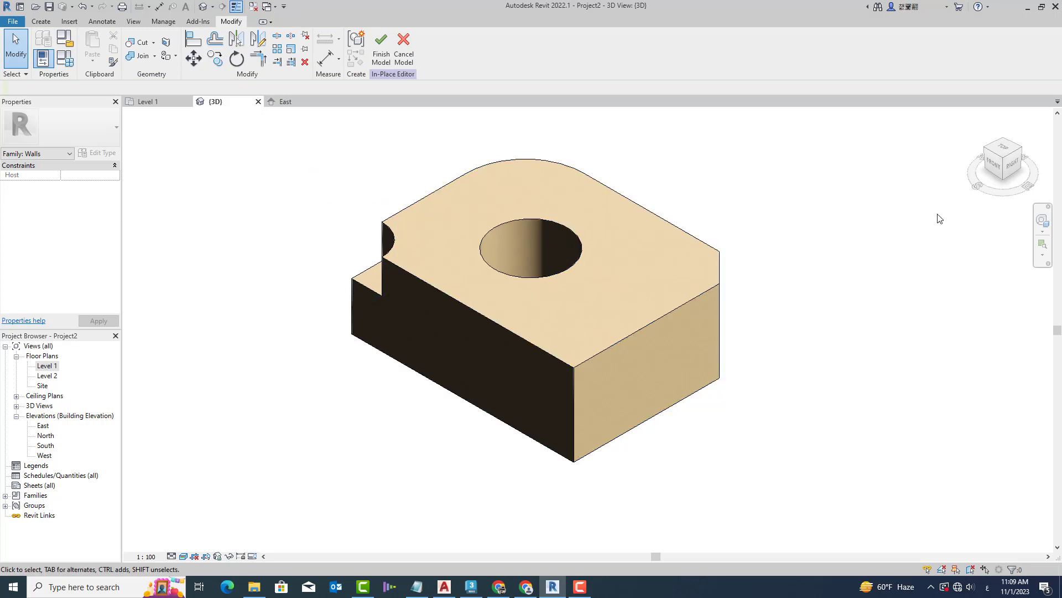
pyautogui.click(987, 152)
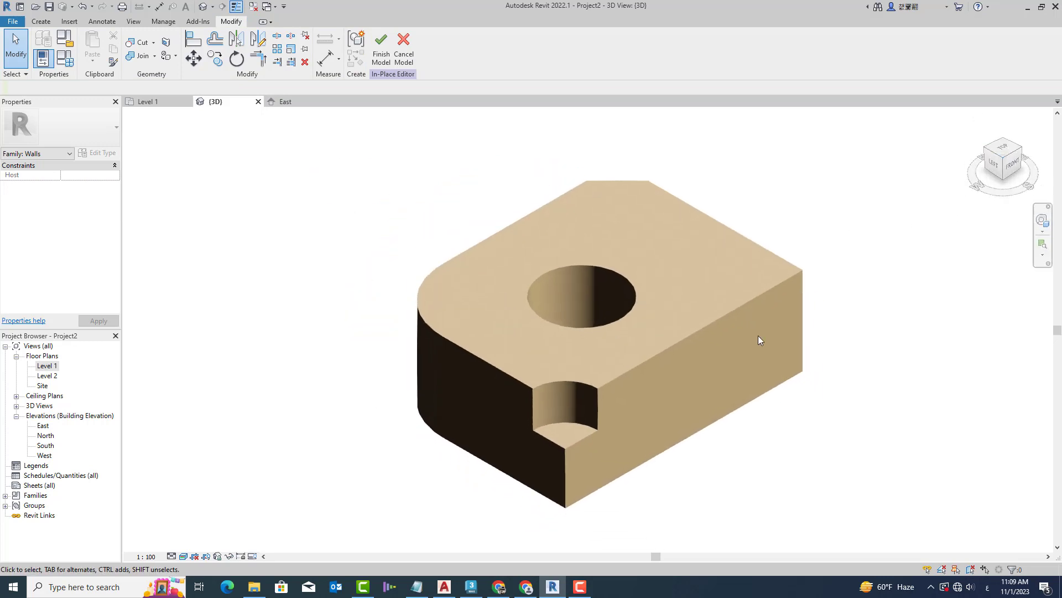
# Paint the notch's bottom face with Default Mass Exterior Wall, then reframe the whole block.
pyautogui.scroll(4, 610, 499)
pyautogui.scroll(1, 610, 500)
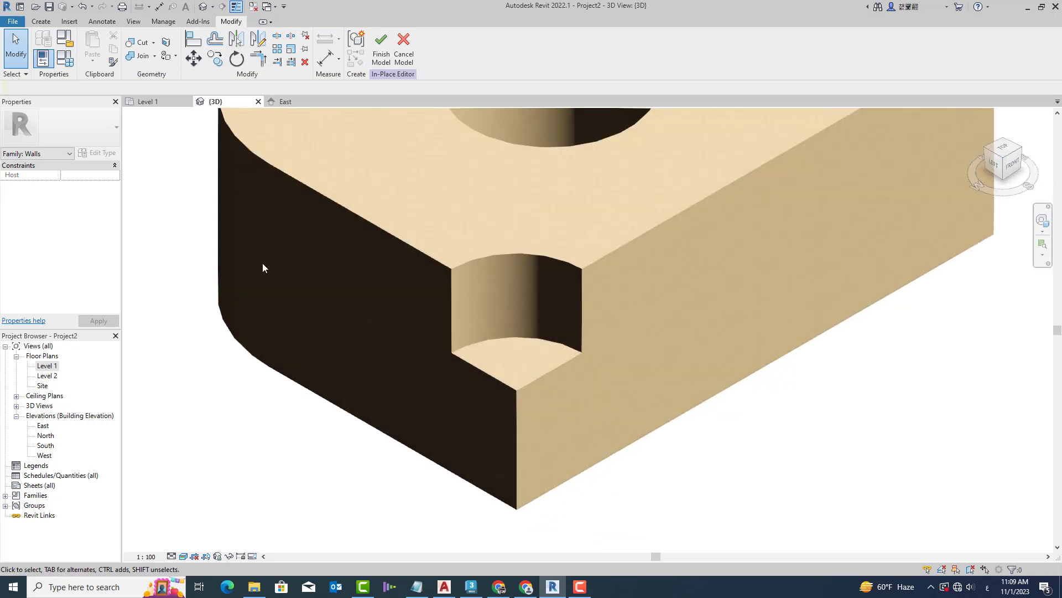
pyautogui.click(167, 56)
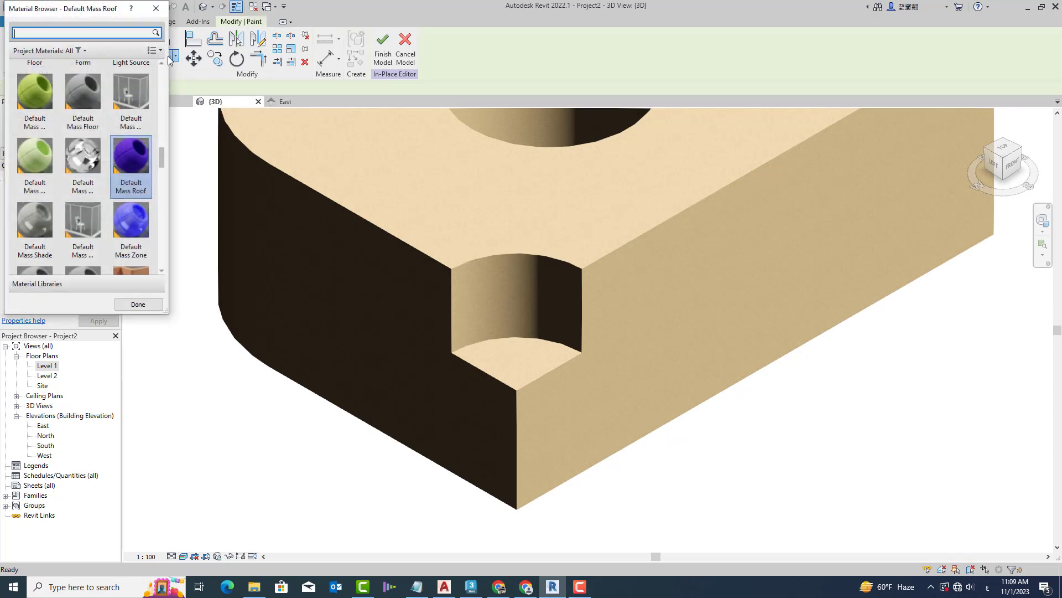
pyautogui.click(37, 98)
pyautogui.scroll(1, 36, 154)
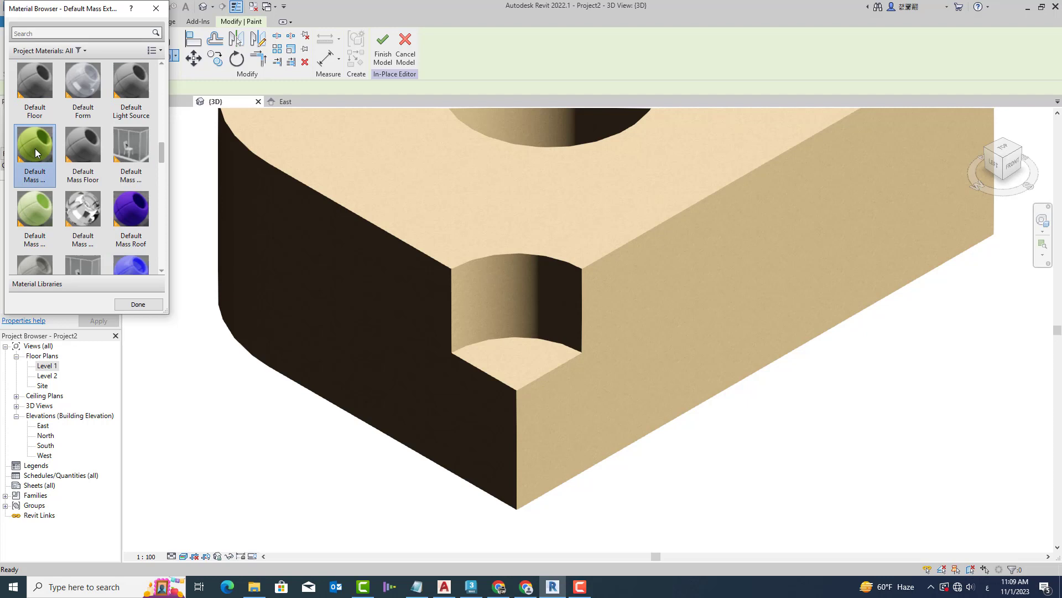
pyautogui.click(524, 367)
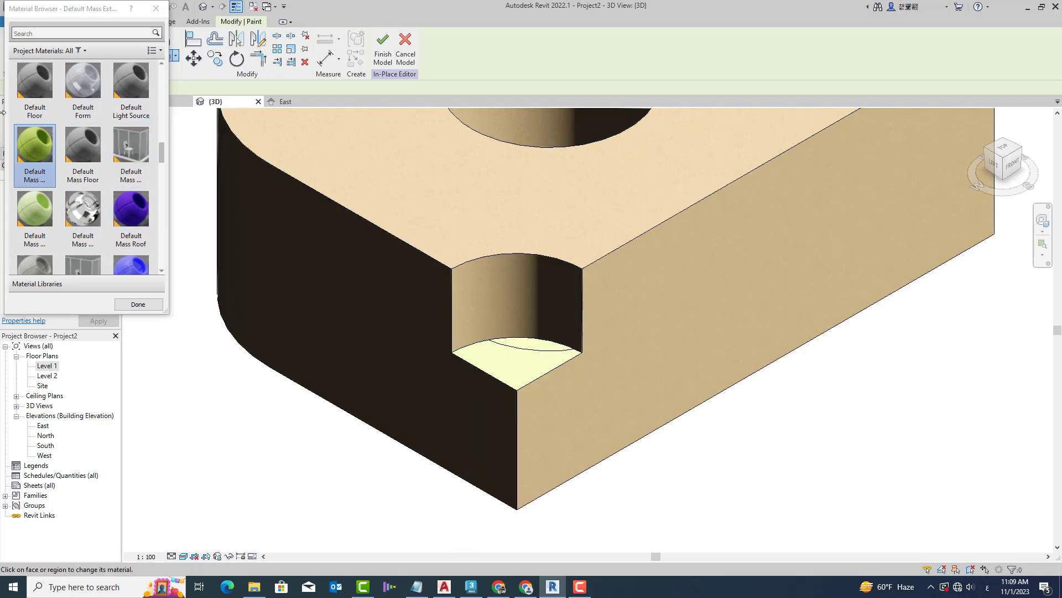
pyautogui.click(137, 304)
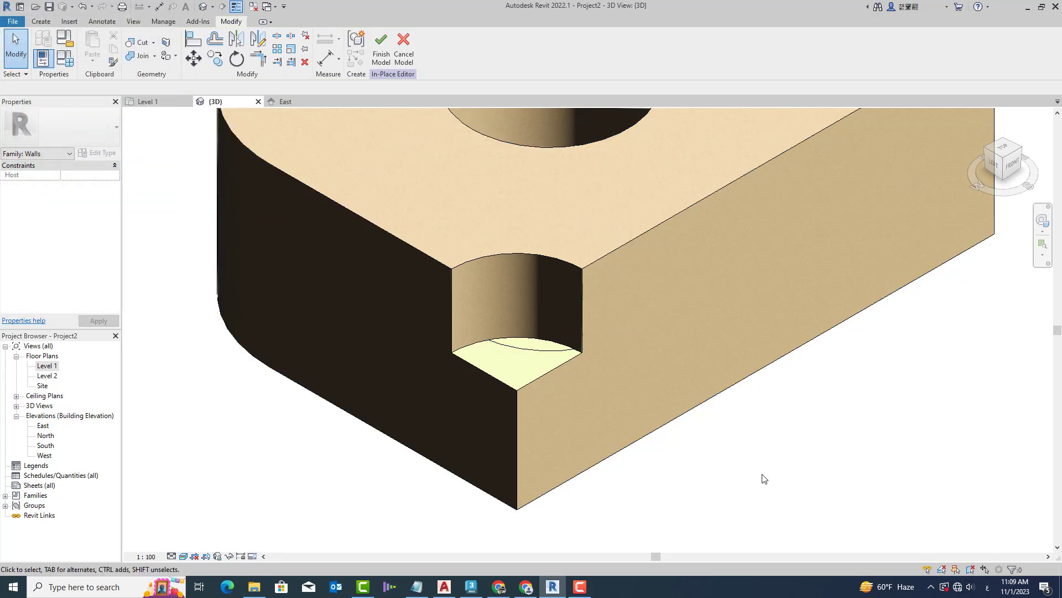
pyautogui.scroll(3, 500, 416)
pyautogui.scroll(2, 500, 416)
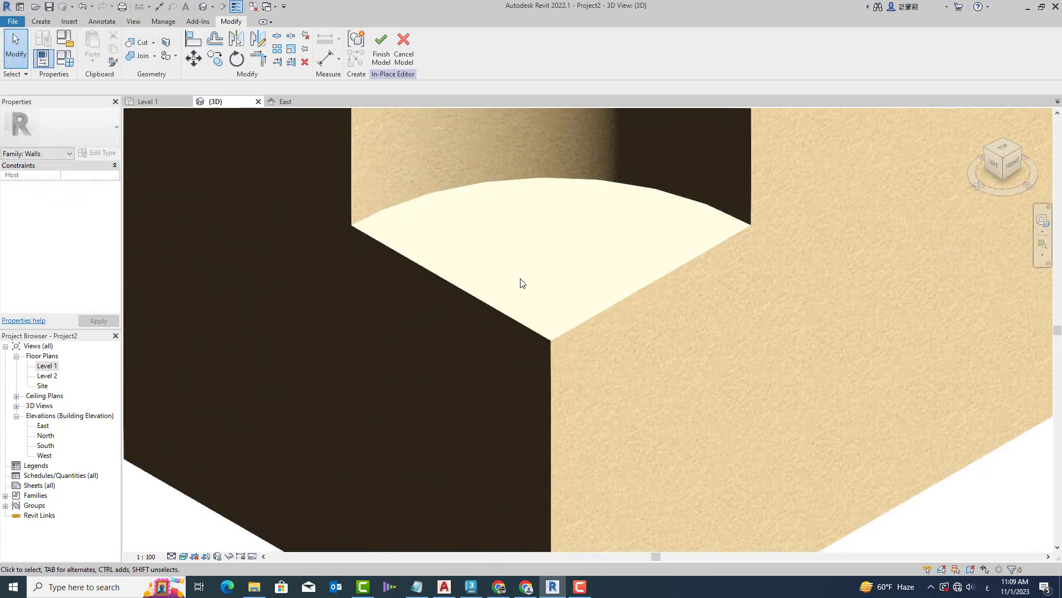
pyautogui.scroll(-3, 551, 285)
pyautogui.scroll(-3, 531, 289)
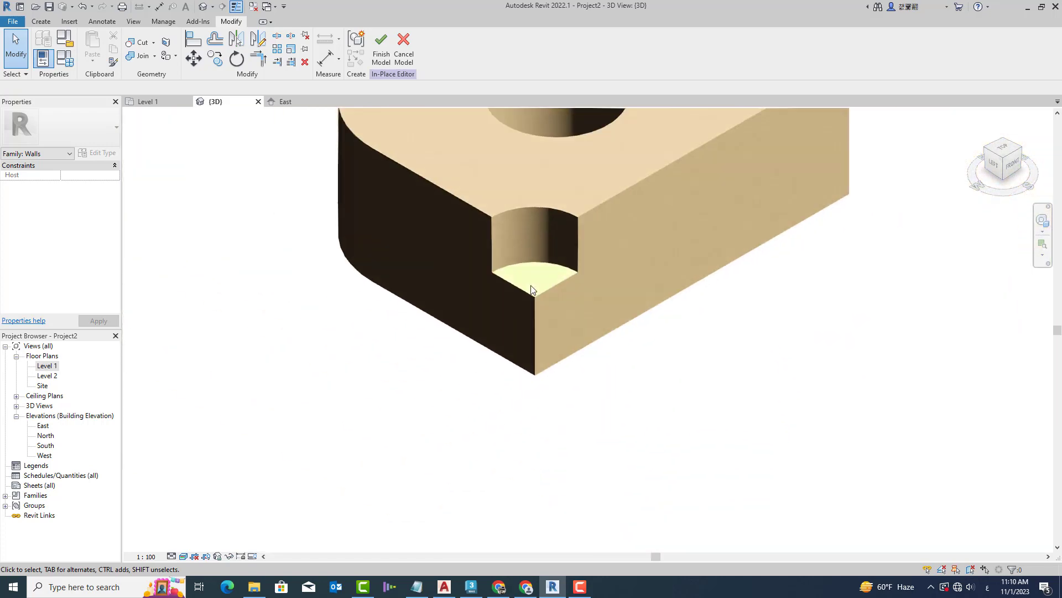
pyautogui.moveTo(611, 361); pyautogui.dragTo(537, 471, button='middle')
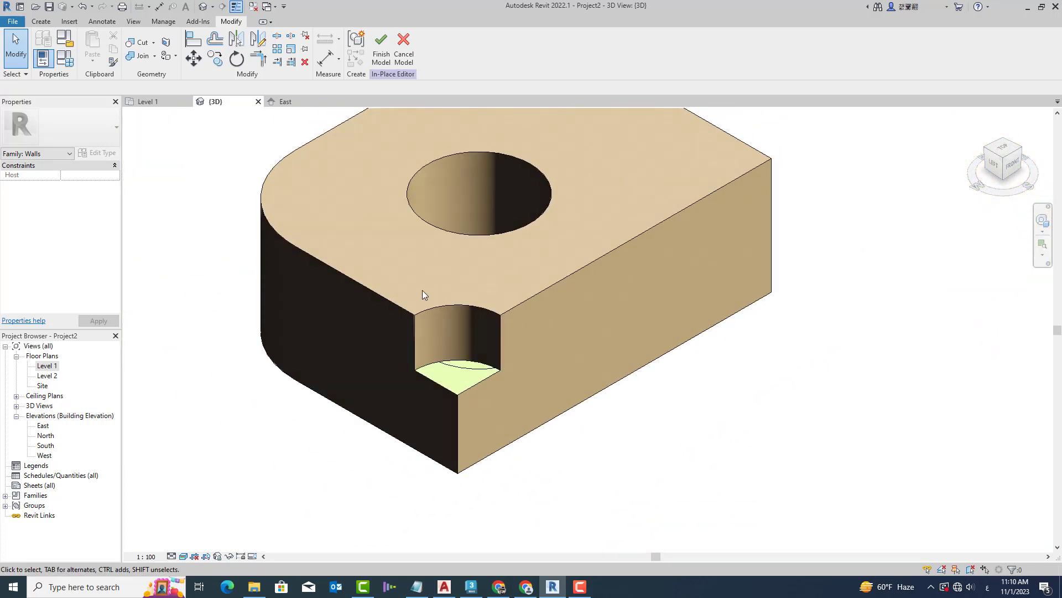
# Finish the in-place wall model, then reopen Walls 1 in-place and select its solid extrusion.
pyautogui.click(383, 55)
pyautogui.scroll(-2, 666, 434)
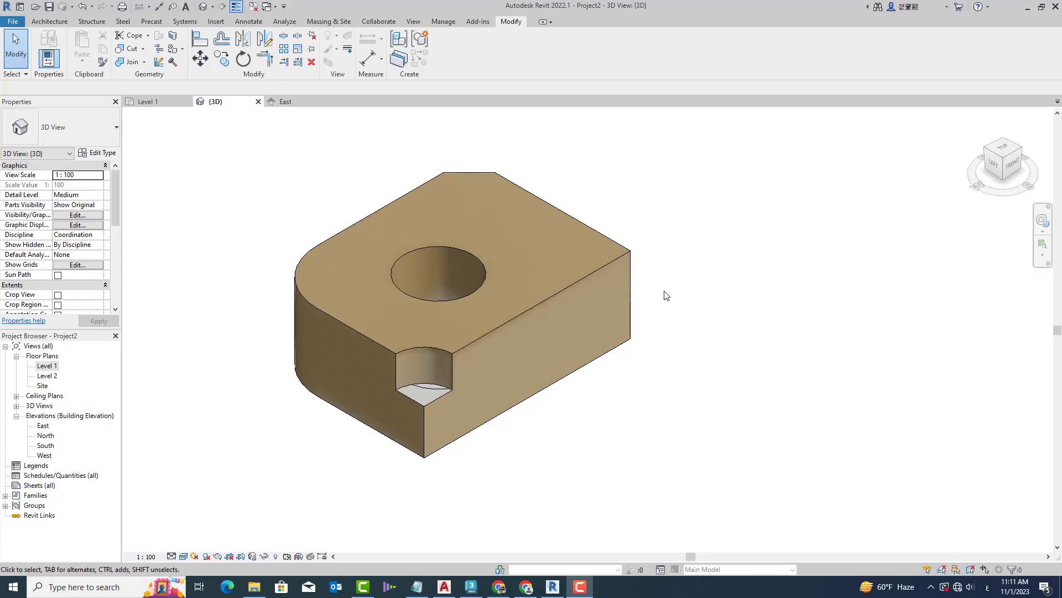
pyautogui.click(586, 277)
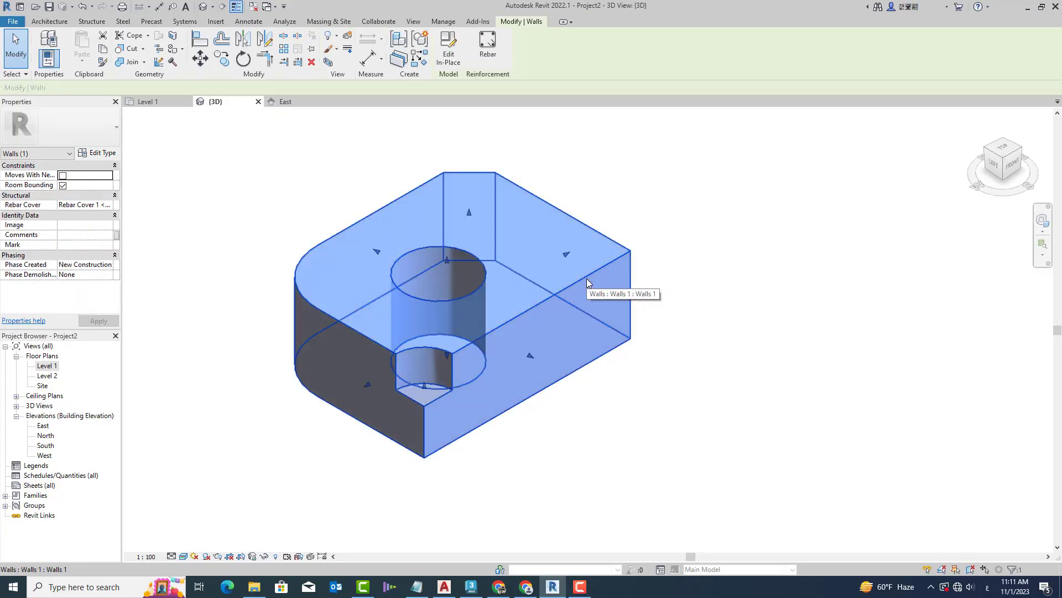
pyautogui.click(457, 54)
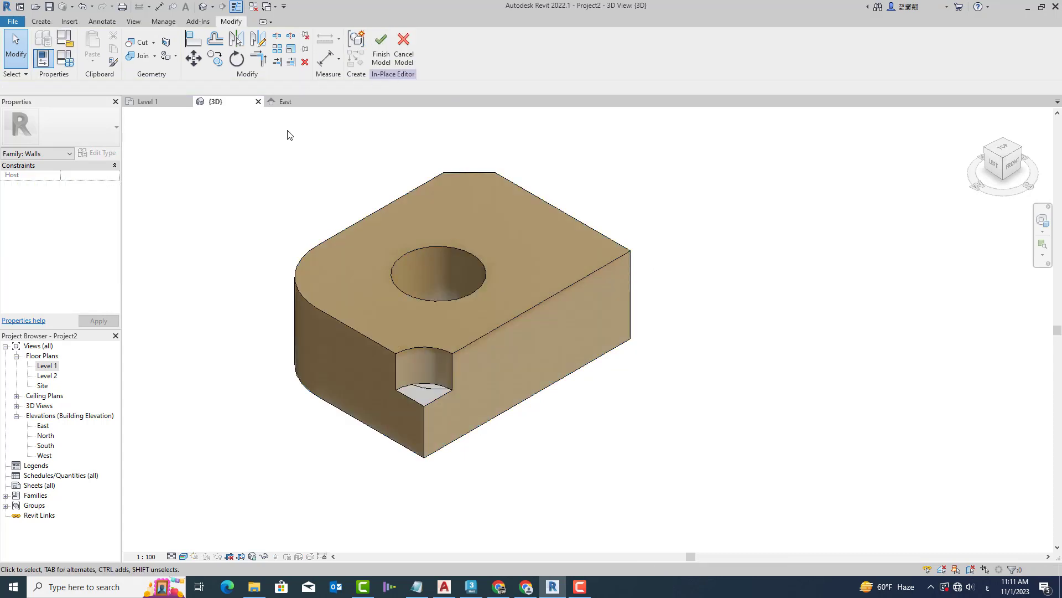
pyautogui.click(592, 276)
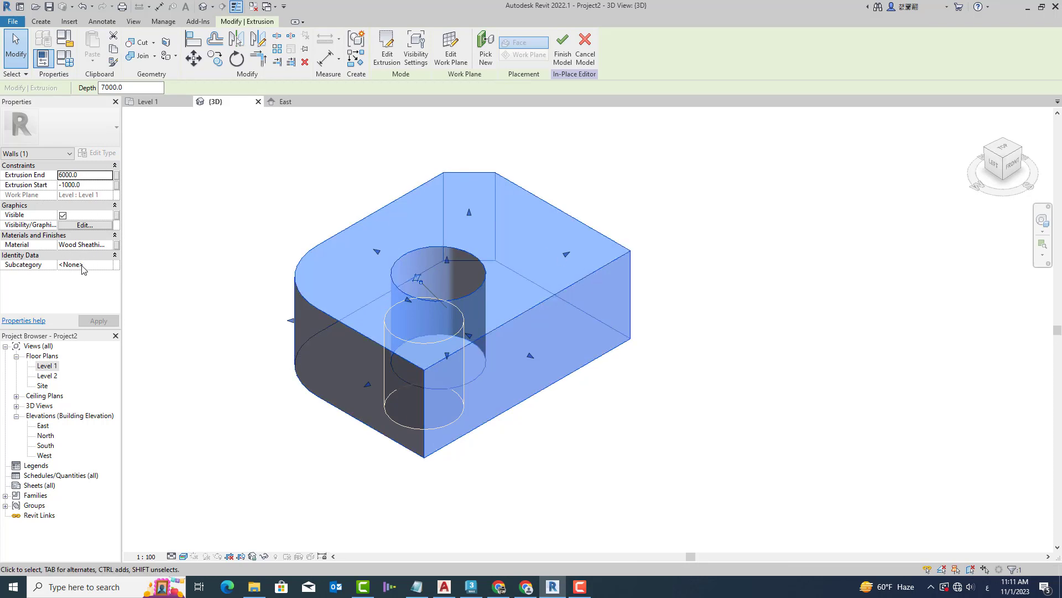
# In the Level 1 plan, change the hole circle's radius from 3100 to 2100 and finish the sketch.
pyautogui.click(396, 63)
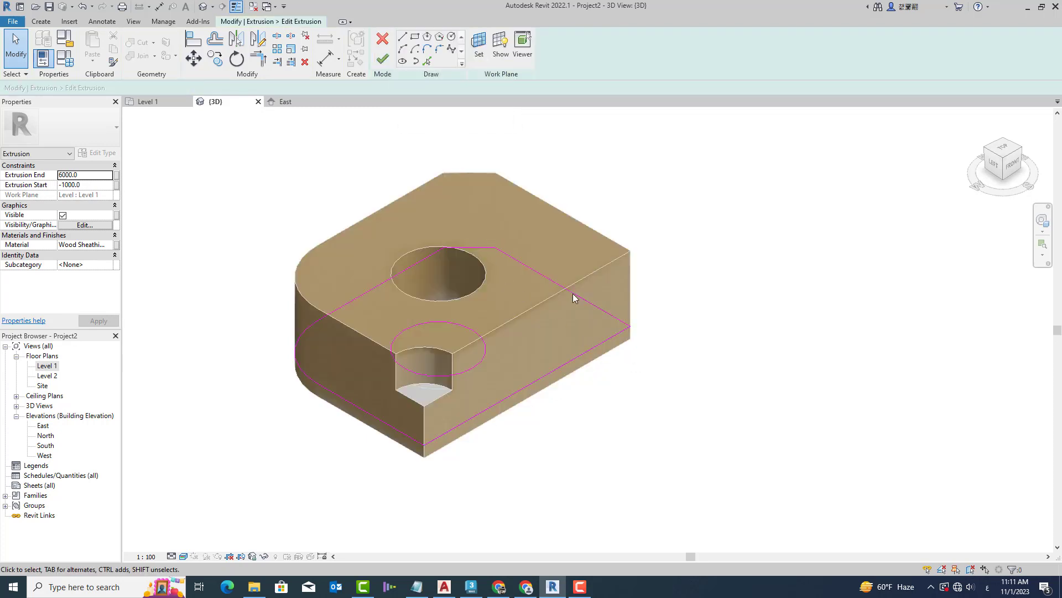
pyautogui.click(571, 355)
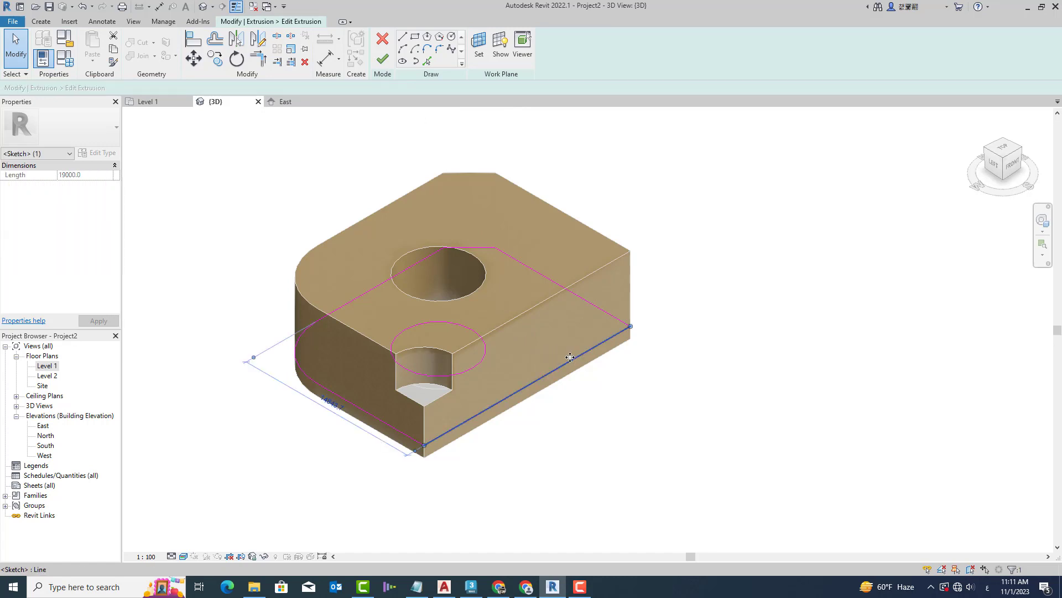
pyautogui.doubleClick(45, 365)
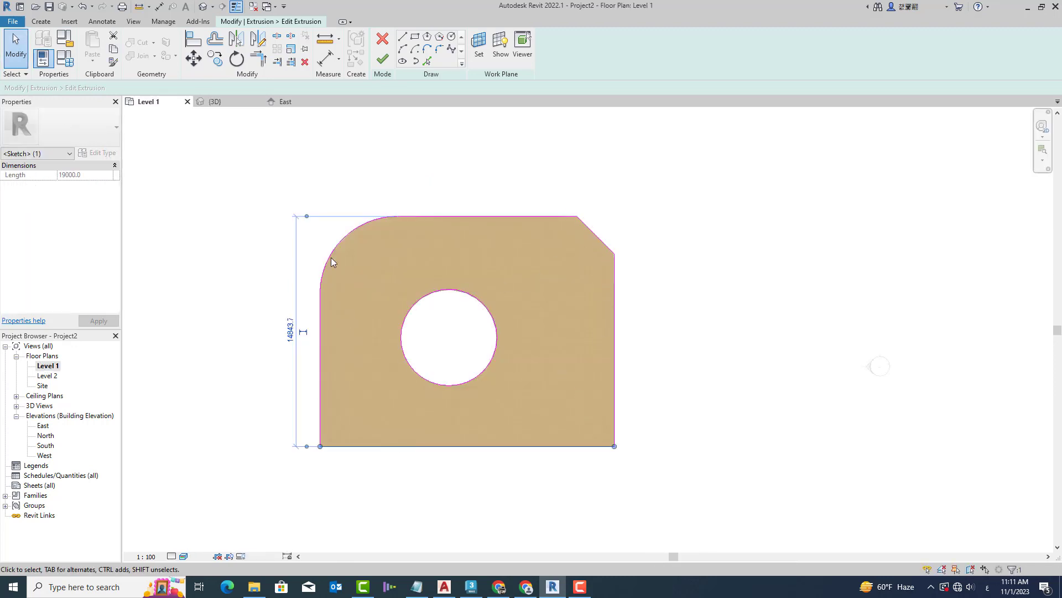
pyautogui.click(488, 364)
pyautogui.click(463, 315)
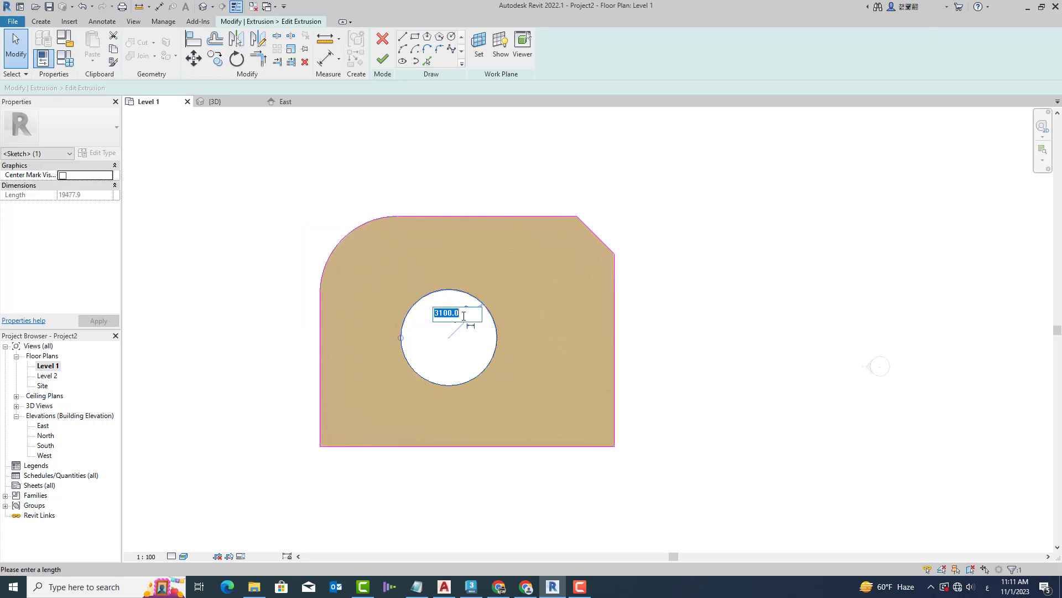
pyautogui.click(439, 313)
pyautogui.write('2100')
pyautogui.press('Return')
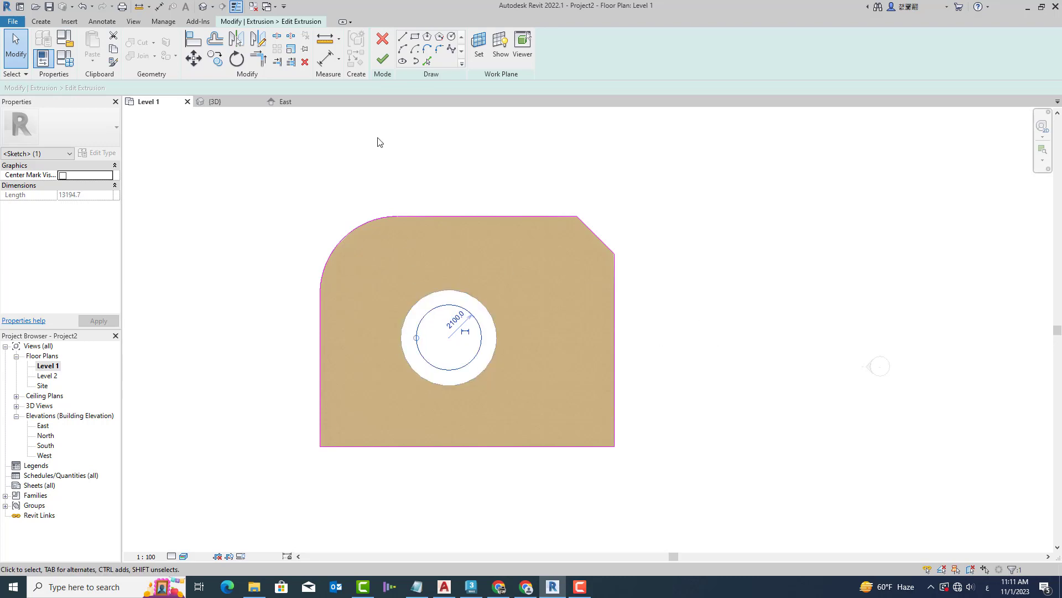
pyautogui.click(382, 59)
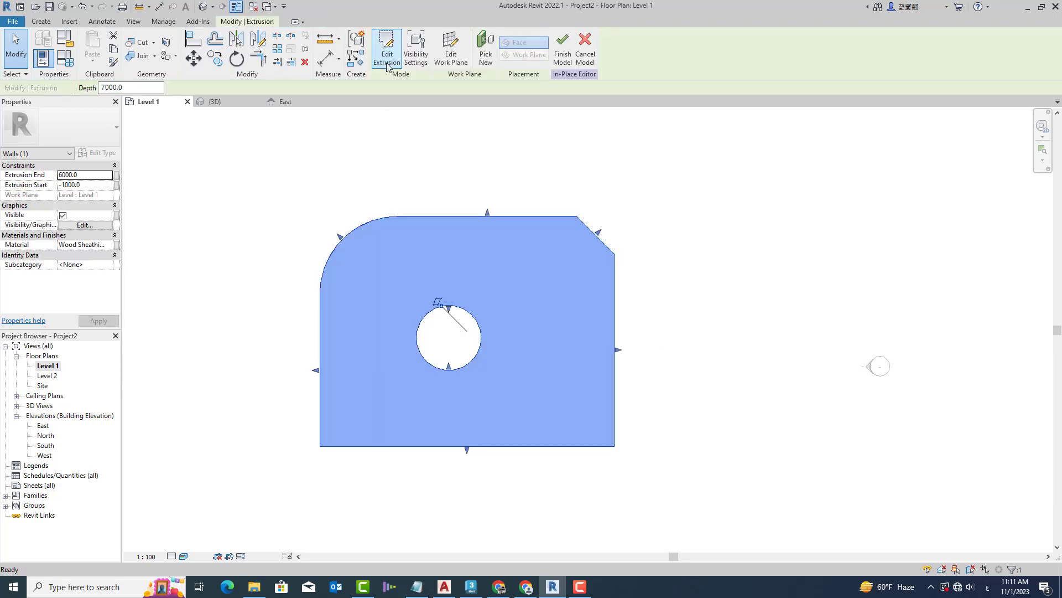
# Deselect and return to the {3D} view to inspect the smaller 2100-radius hole.
pyautogui.click(758, 295)
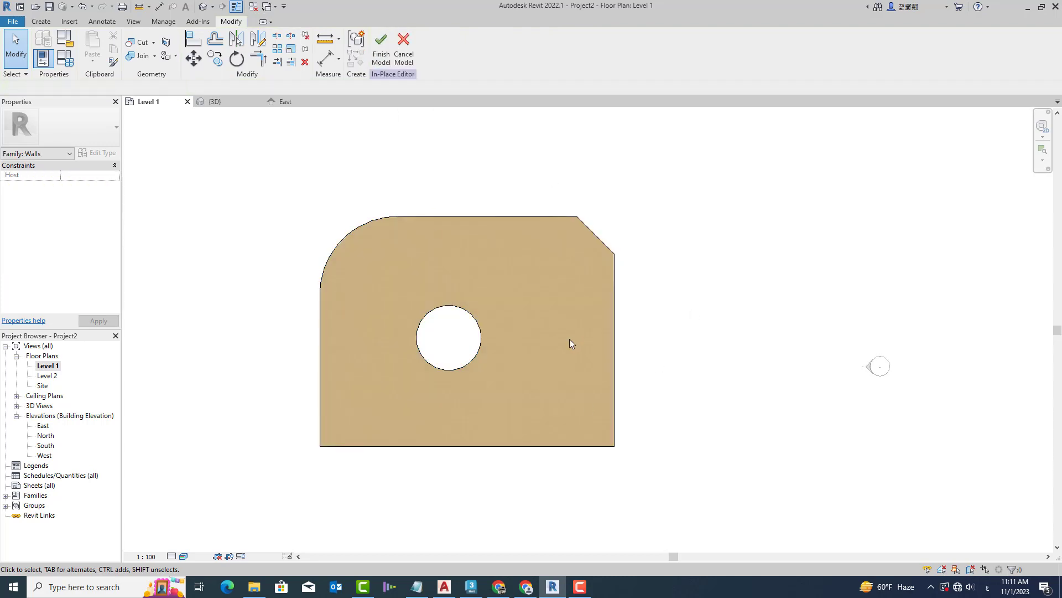
pyautogui.scroll(1, 407, 216)
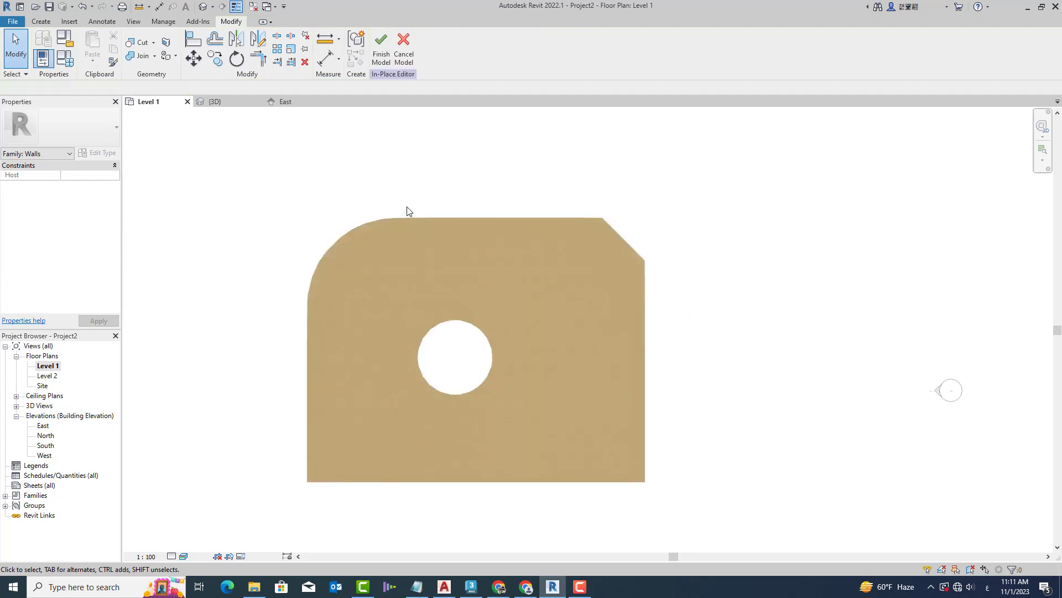
pyautogui.scroll(1, 407, 217)
pyautogui.scroll(-2, 407, 216)
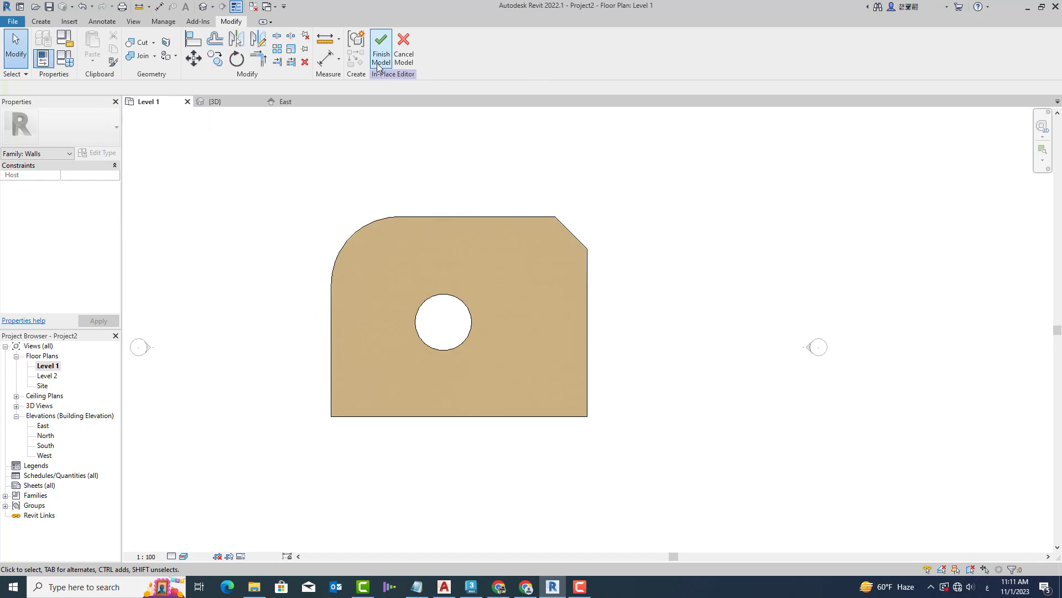
pyautogui.click(213, 12)
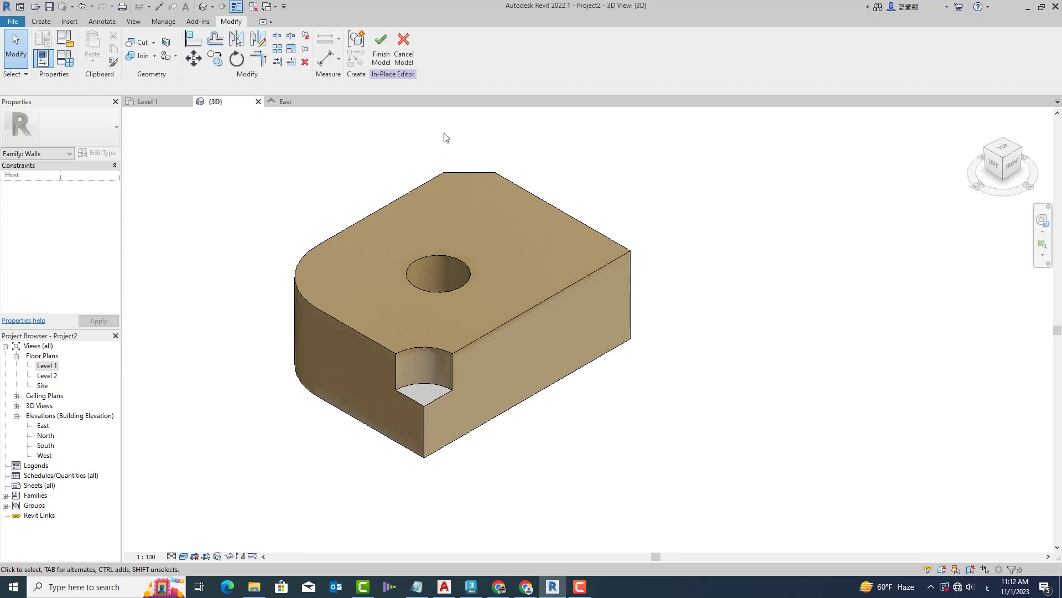
# Reopen the extrusion sketch with the rectangle tool and try setting a picked work plane.
pyautogui.click(493, 332)
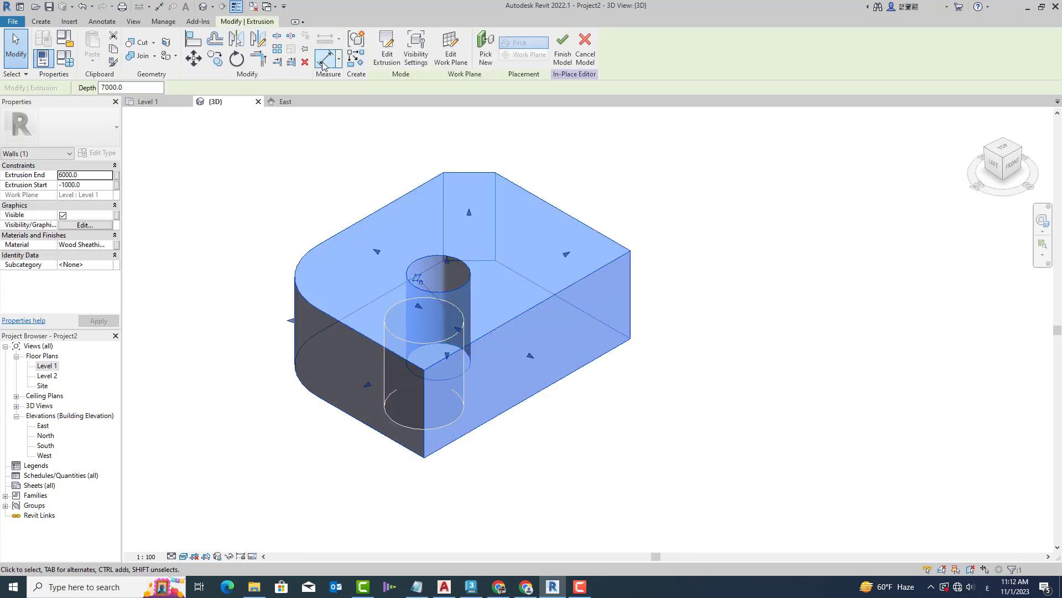
pyautogui.click(397, 61)
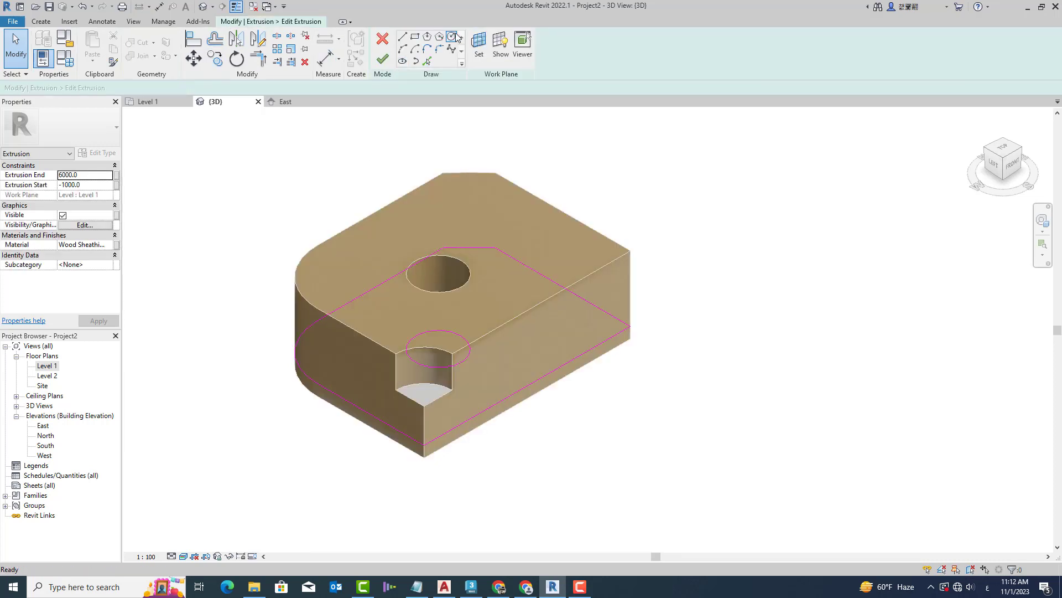
pyautogui.click(415, 37)
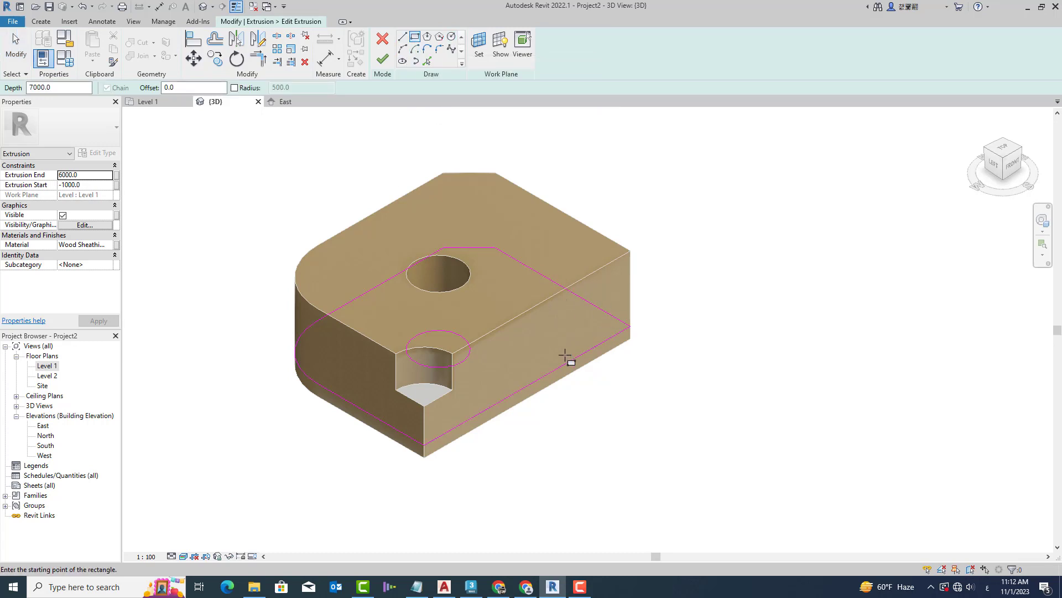
pyautogui.click(484, 51)
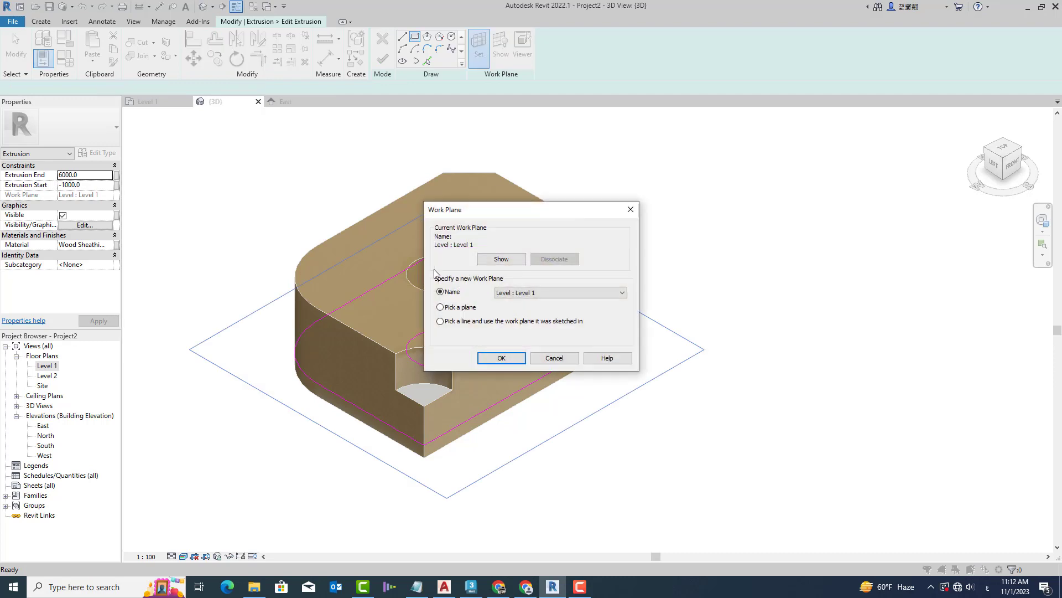
pyautogui.click(463, 308)
pyautogui.click(505, 360)
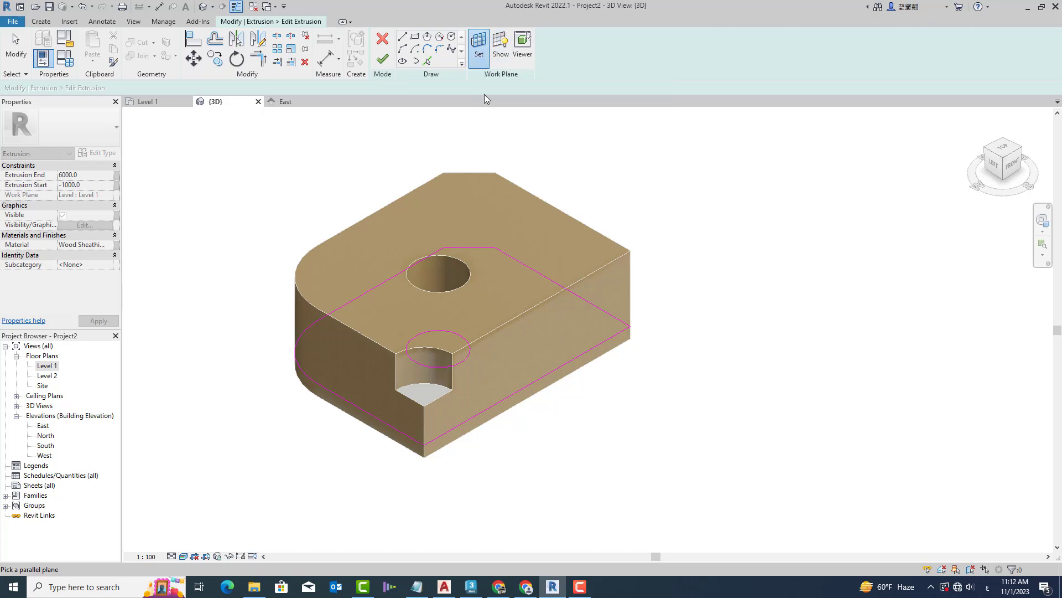
# Accept Level 1 as work plane, cancel the rectangle command, and cancel the sketch edit.
pyautogui.click(483, 57)
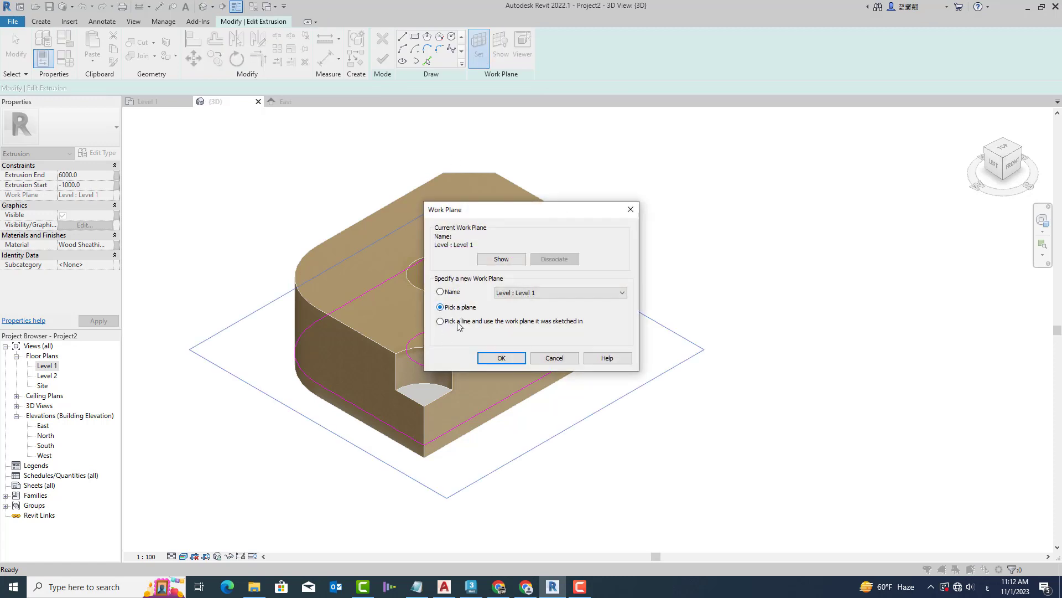
pyautogui.click(509, 359)
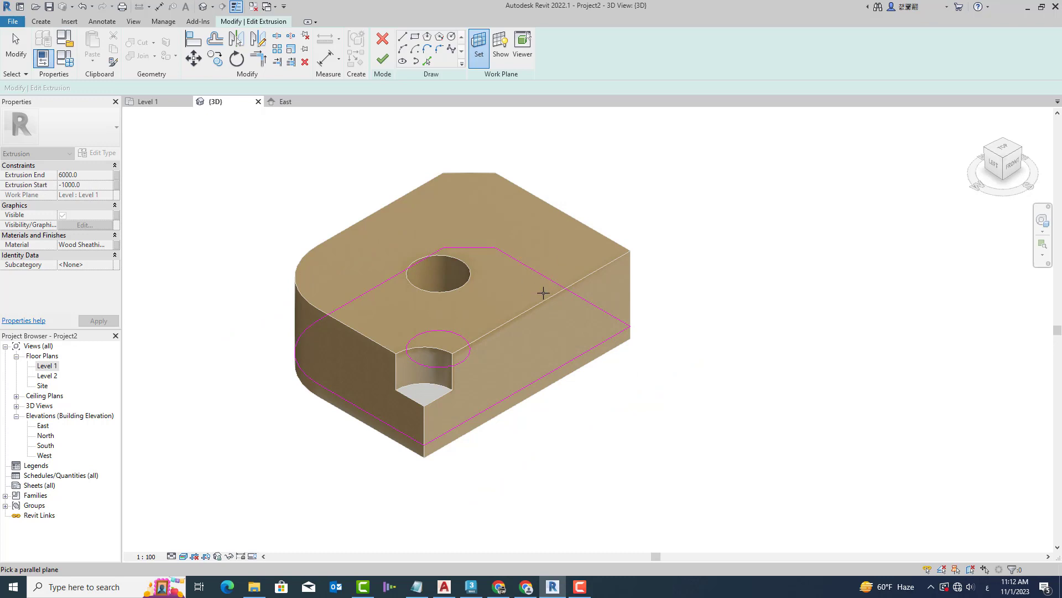
pyautogui.click(481, 47)
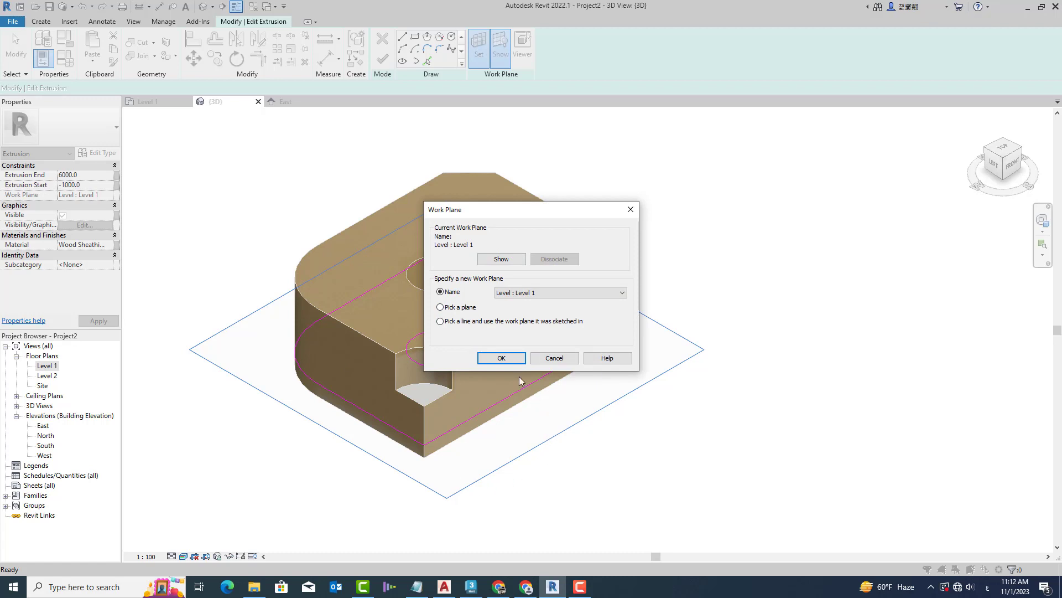
pyautogui.click(506, 359)
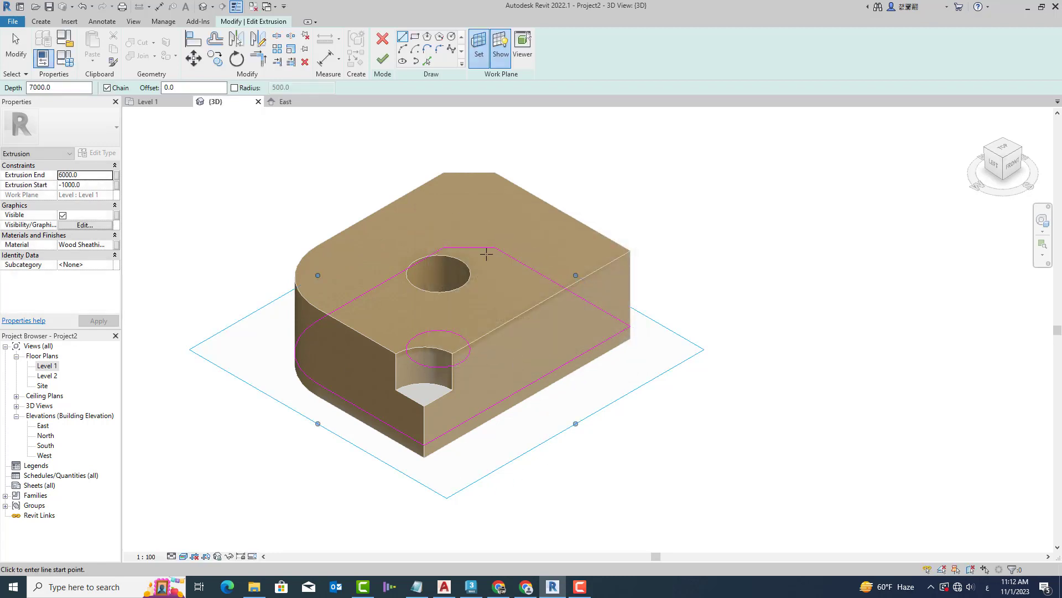
pyautogui.rightClick(332, 158)
pyautogui.click(355, 167)
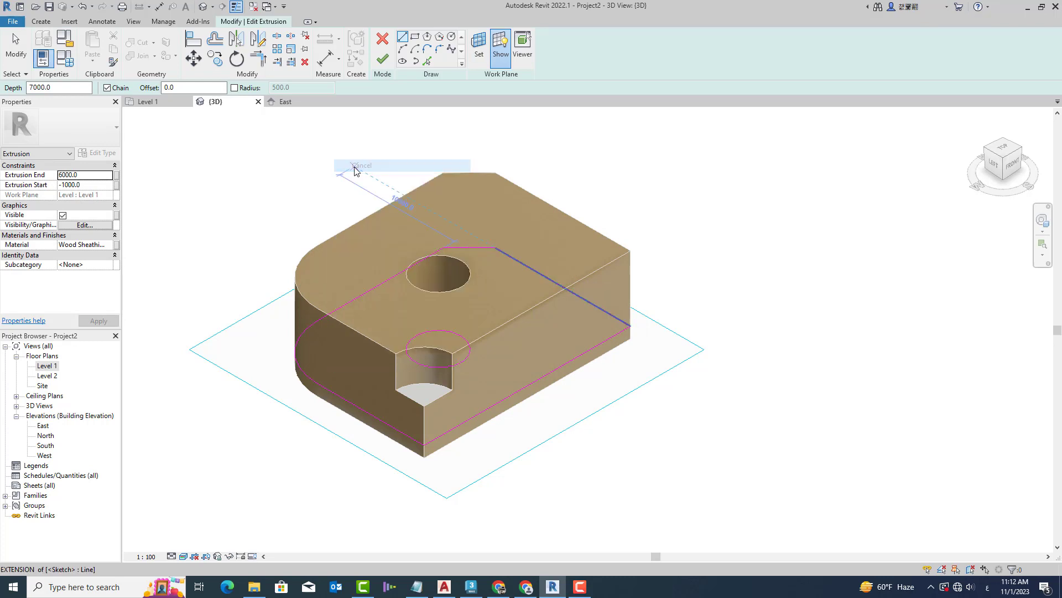
pyautogui.click(384, 41)
# Confirm discarding the edit and start a new rectangle extrusion on the block's long side face.
pyautogui.click(553, 299)
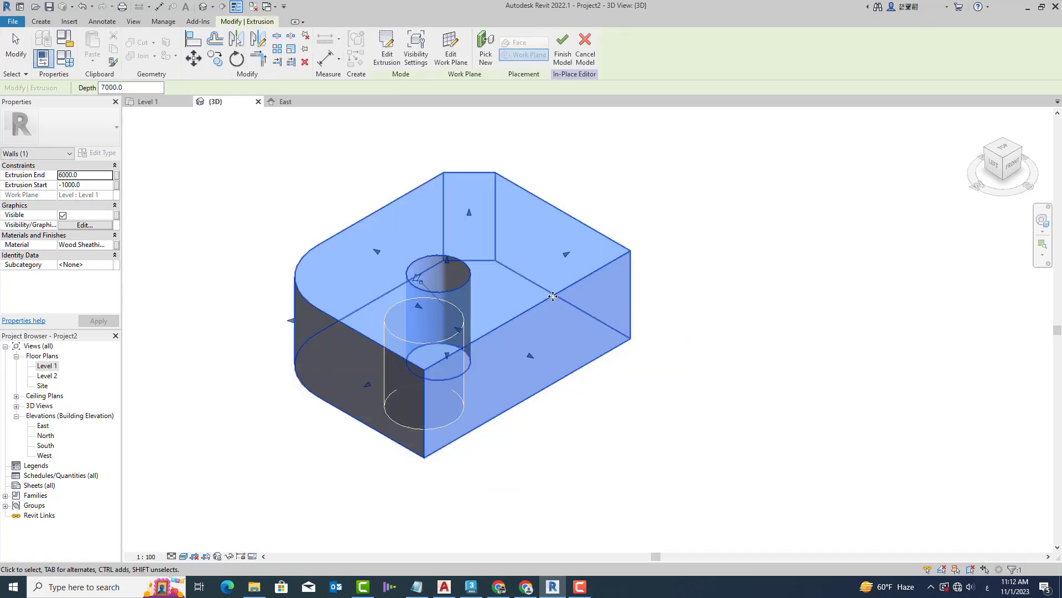
pyautogui.click(41, 21)
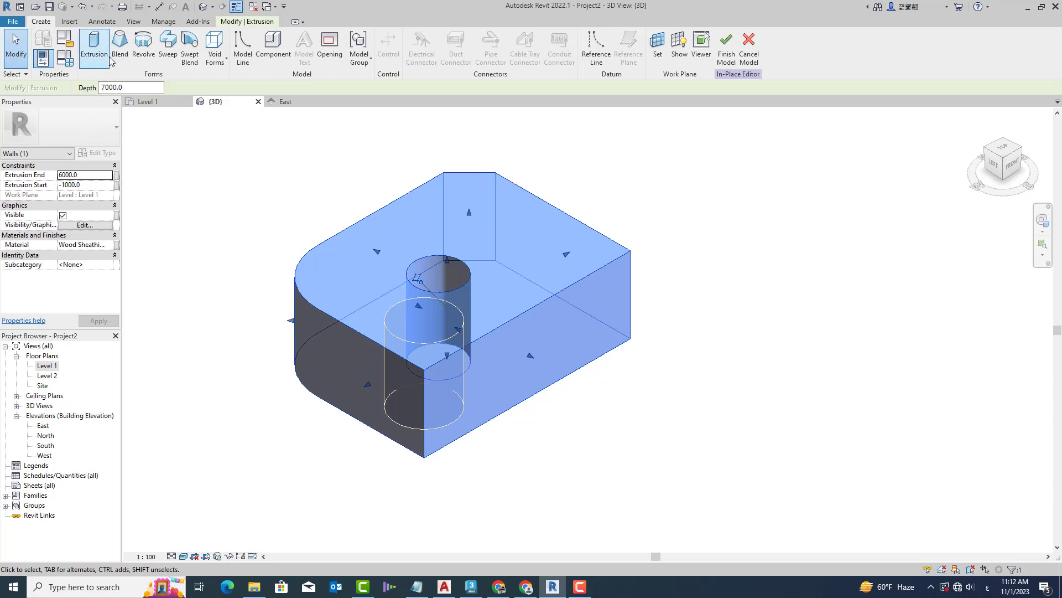
pyautogui.click(94, 50)
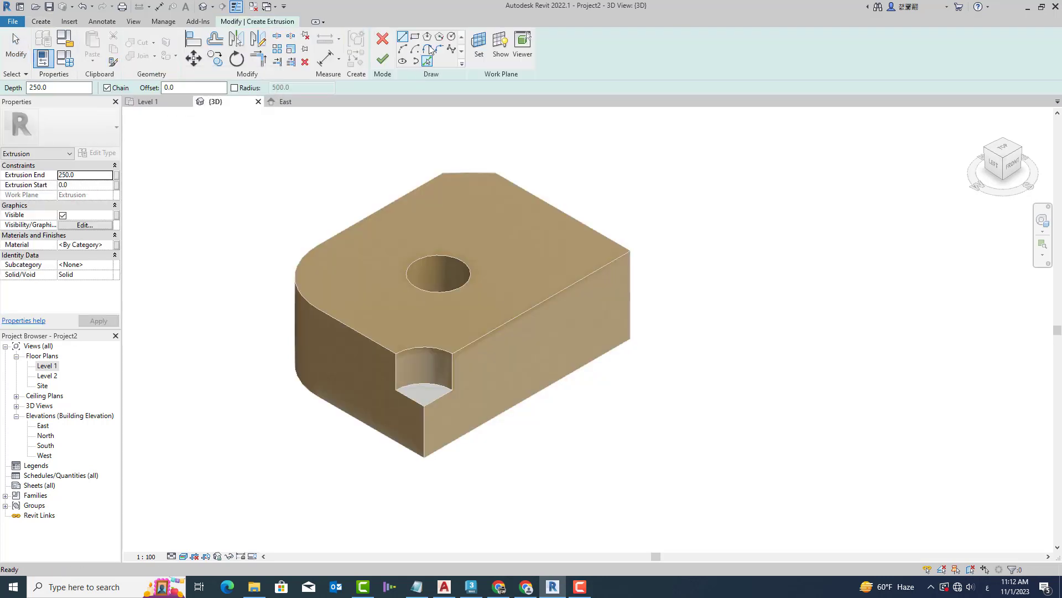
pyautogui.click(415, 36)
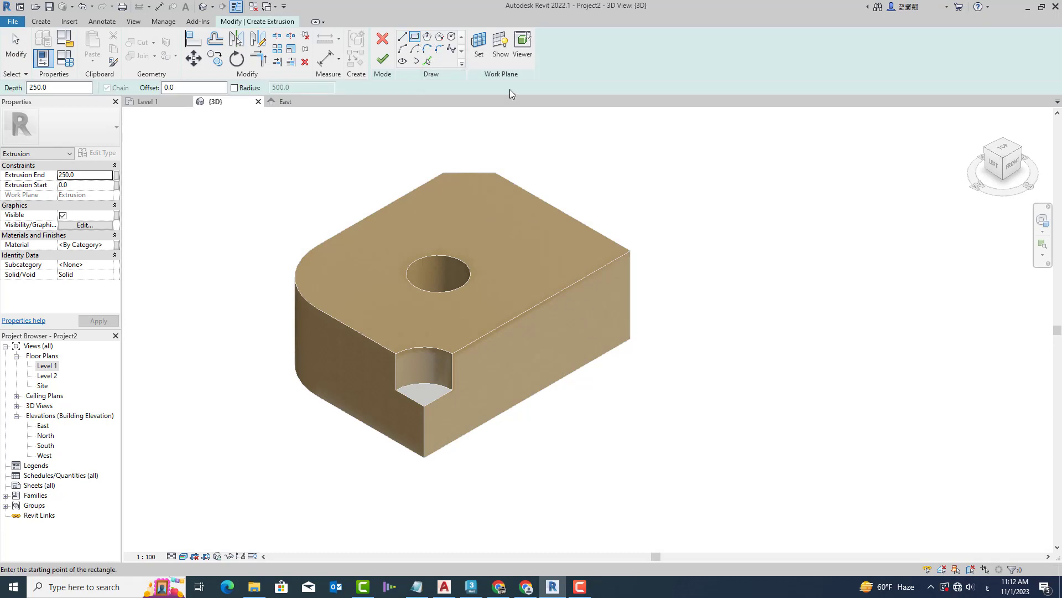
pyautogui.click(481, 46)
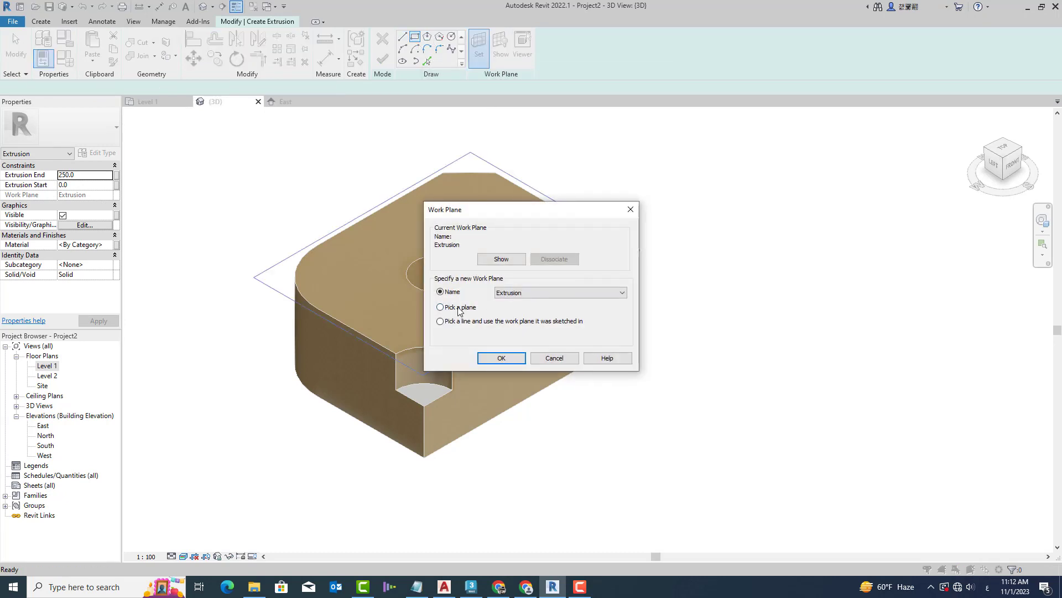
pyautogui.click(501, 358)
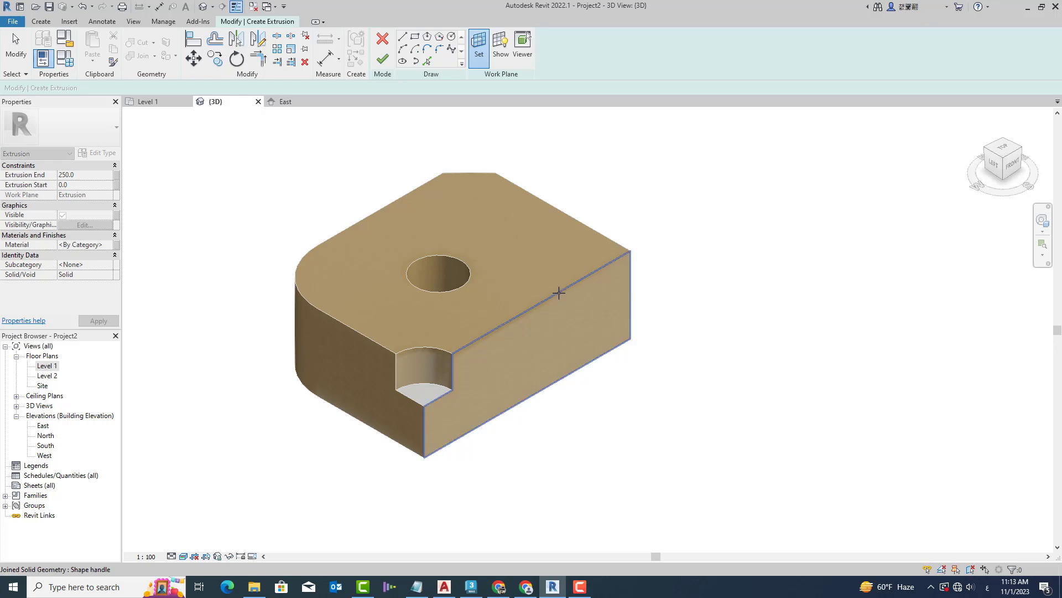
pyautogui.click(559, 293)
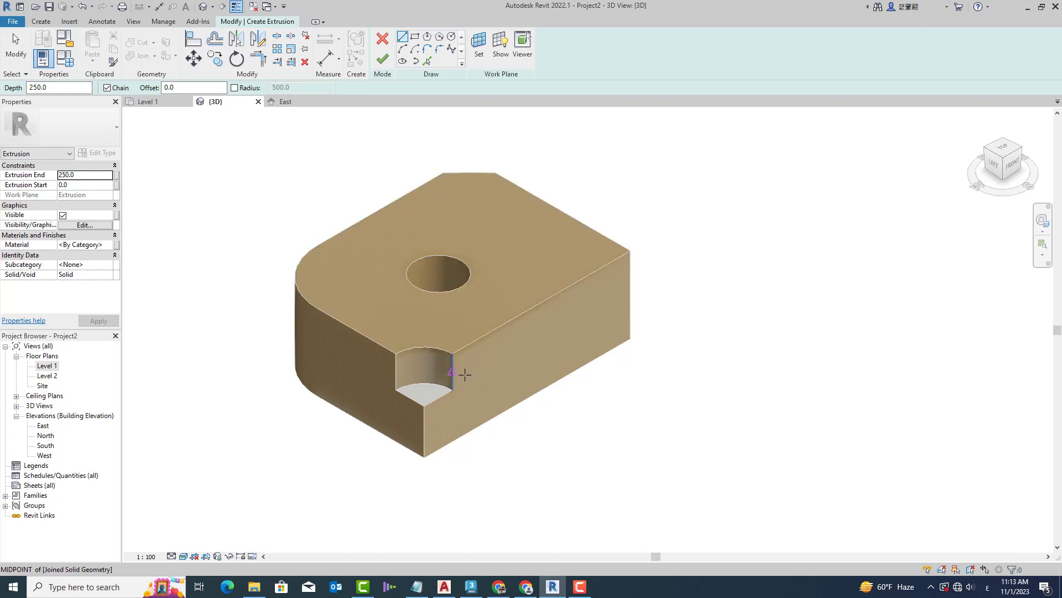
# Draw the 4200 by 1700 rectangle on the side face and finish the extrusion.
pyautogui.click(529, 394)
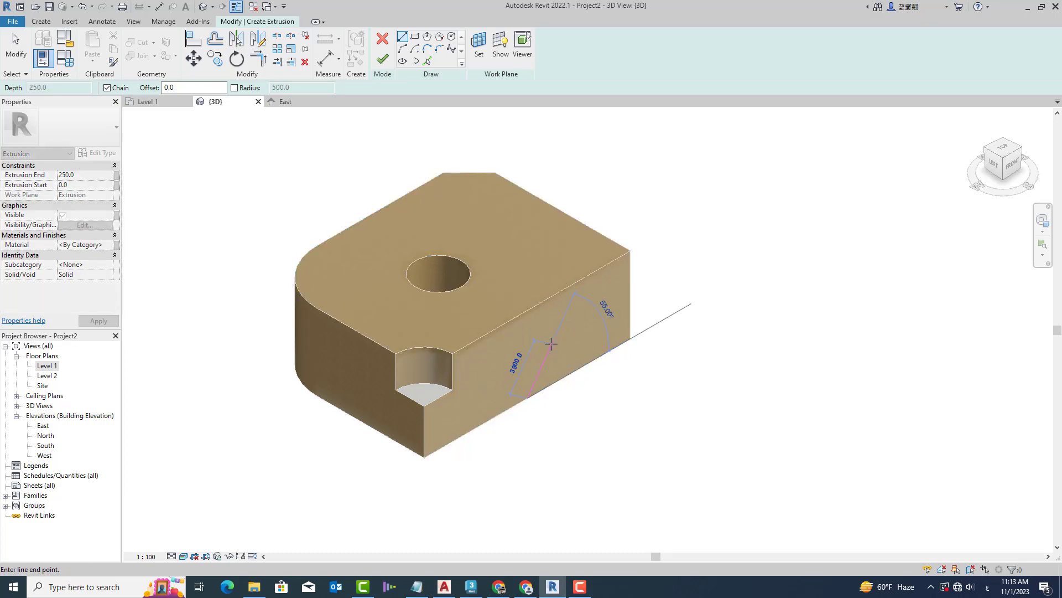
pyautogui.click(415, 37)
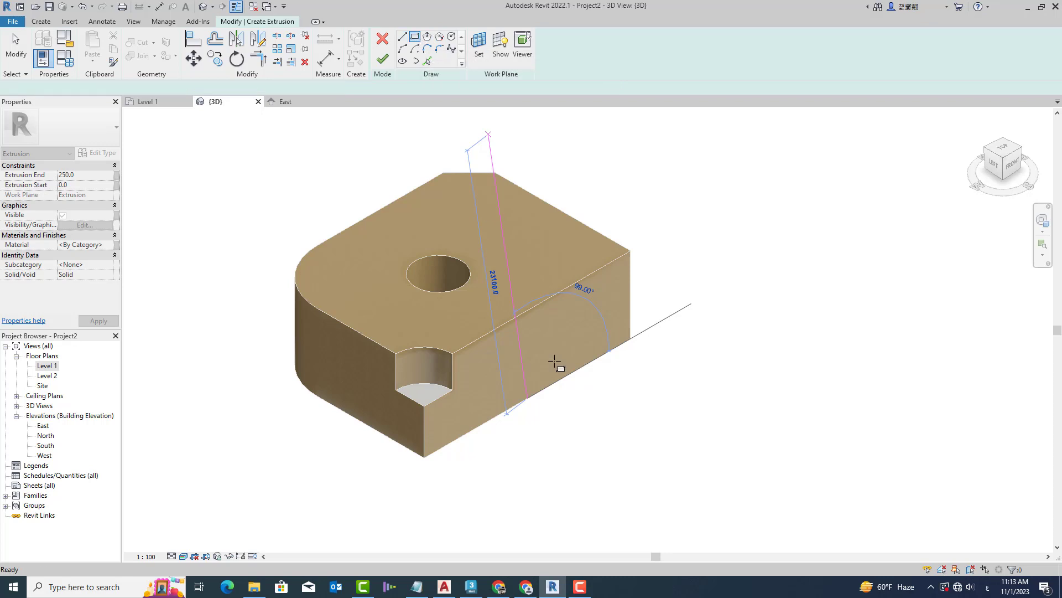
pyautogui.click(516, 369)
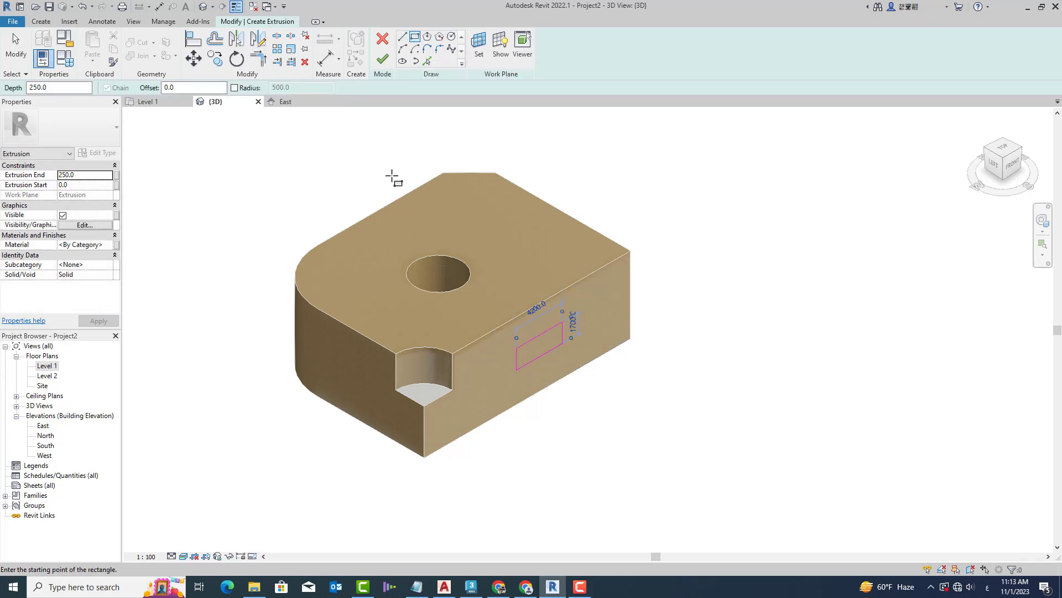
pyautogui.click(382, 59)
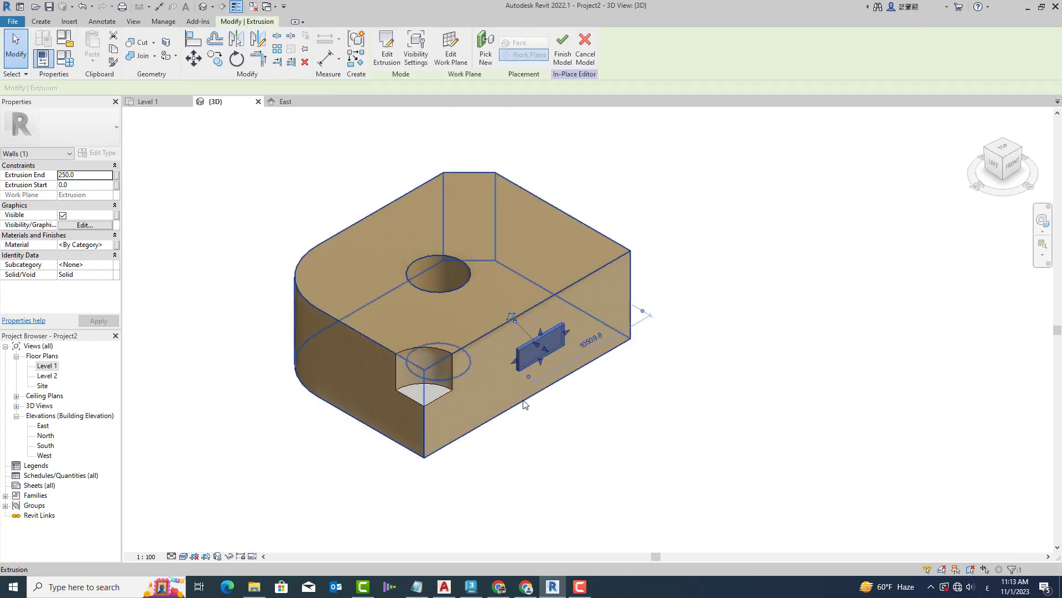
# Stretch the rectangular extrusion outward from the side face and back into the wall, then reselect it.
pyautogui.moveTo(546, 357); pyautogui.dragTo(573, 370)
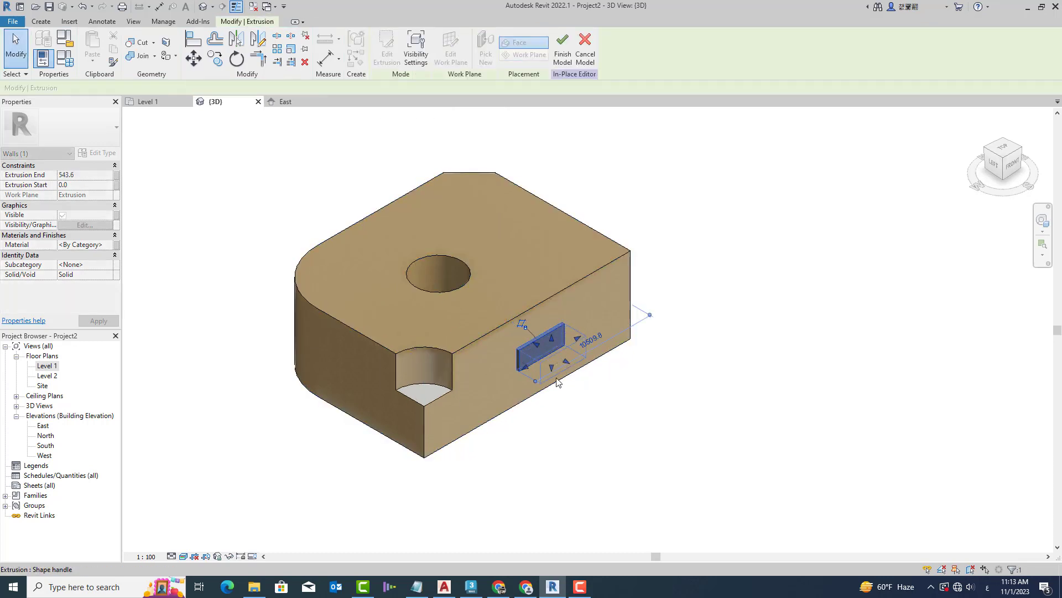
pyautogui.click(581, 431)
pyautogui.scroll(1, 537, 370)
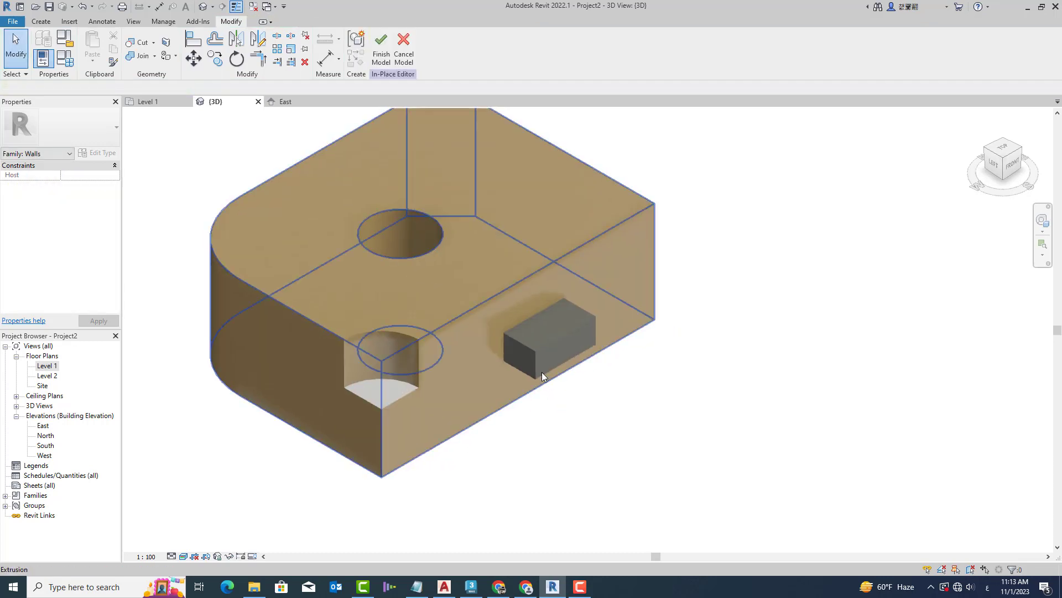
pyautogui.scroll(2, 543, 371)
pyautogui.scroll(1, 568, 300)
pyautogui.click(527, 337)
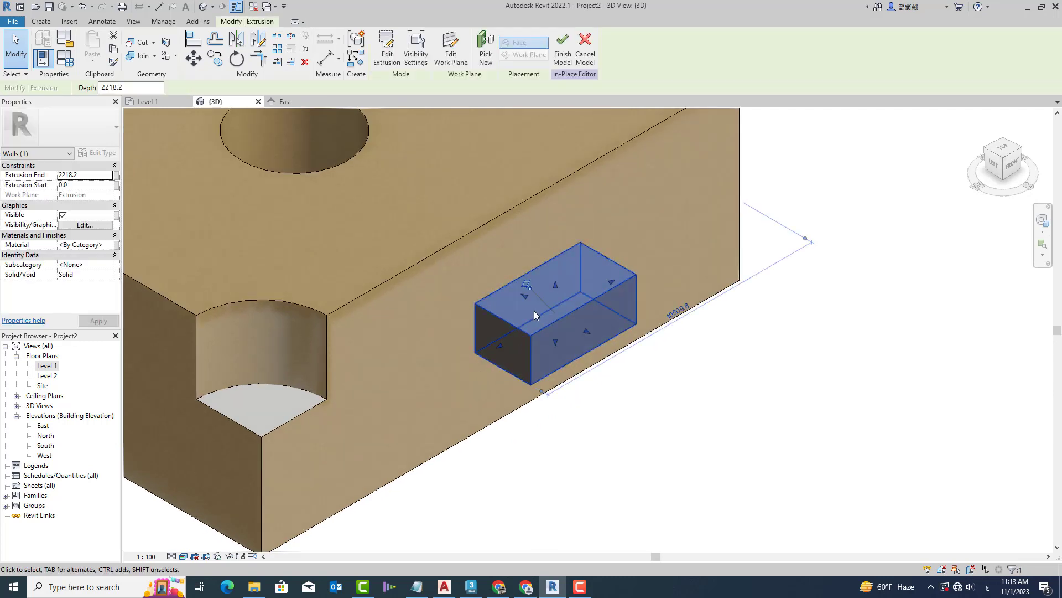
pyautogui.moveTo(525, 296); pyautogui.dragTo(481, 268)
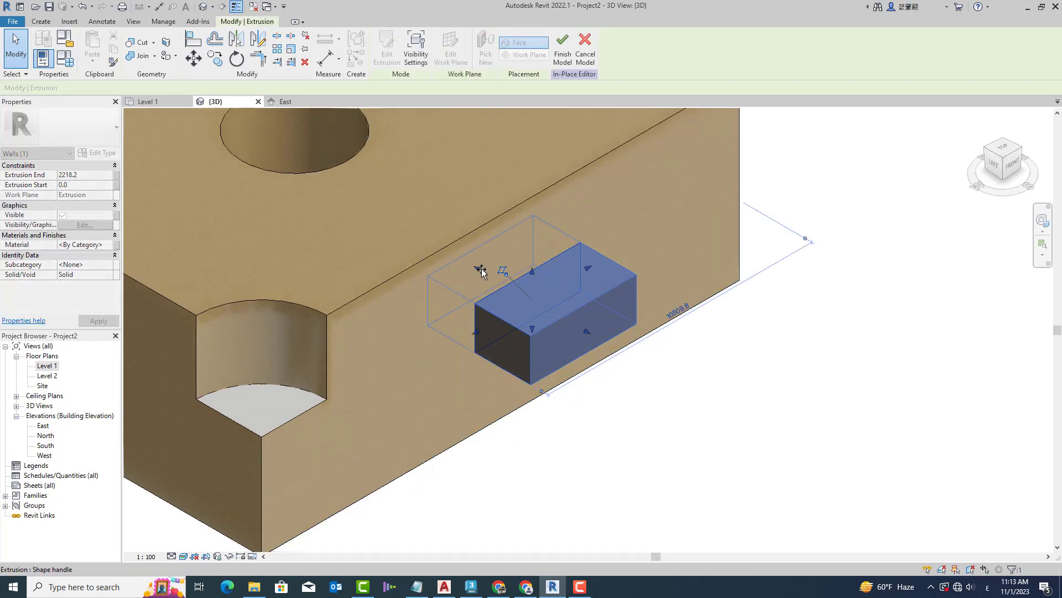
pyautogui.click(628, 405)
pyautogui.scroll(-1, 629, 404)
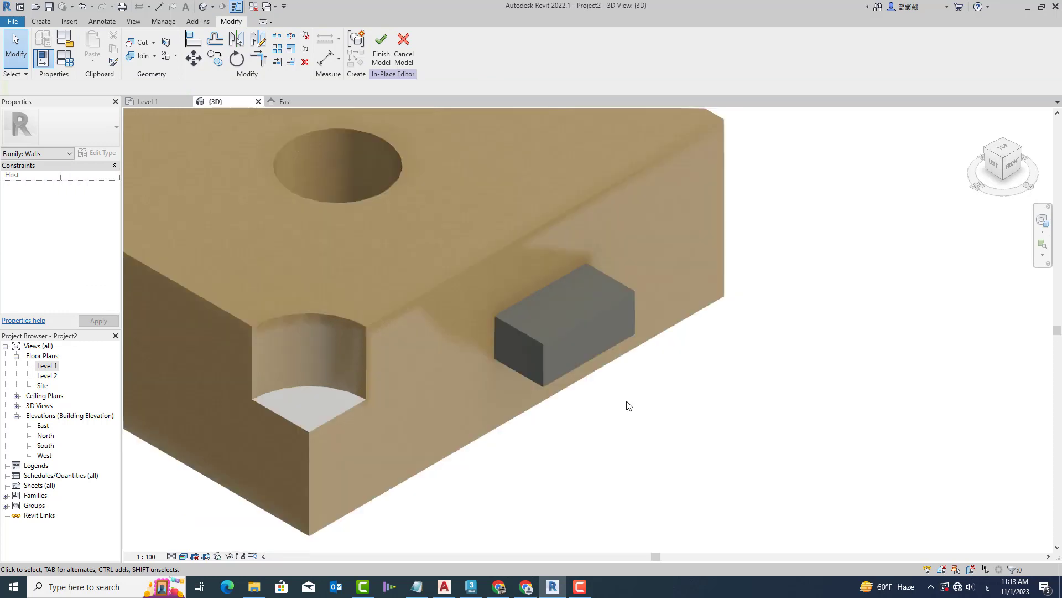
pyautogui.scroll(-1, 628, 405)
pyautogui.click(577, 350)
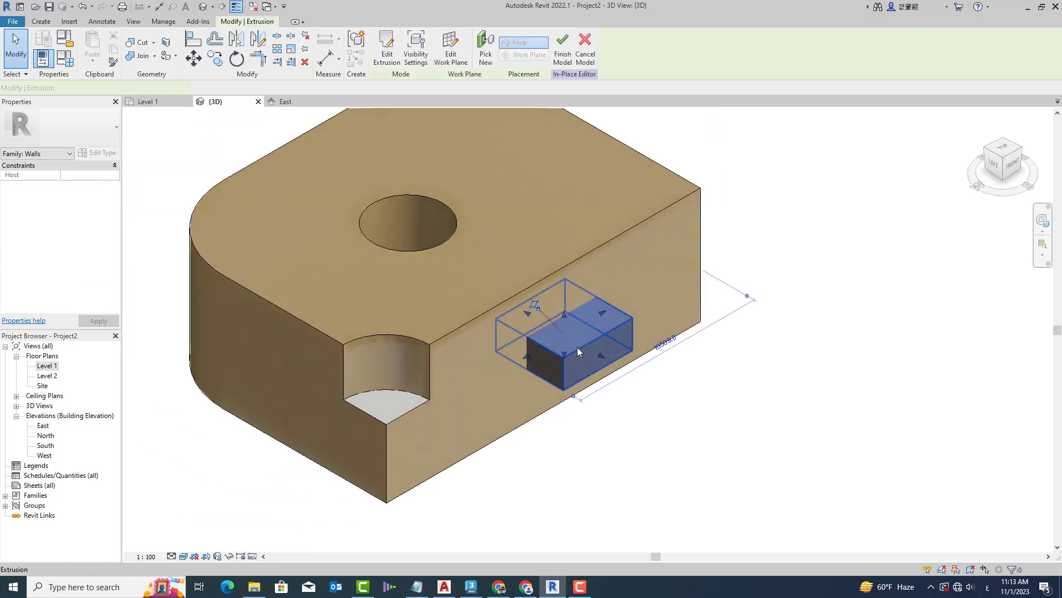
# Make the side box a Void and use Cut Geometry to cut it from the wall block.
pyautogui.click(86, 275)
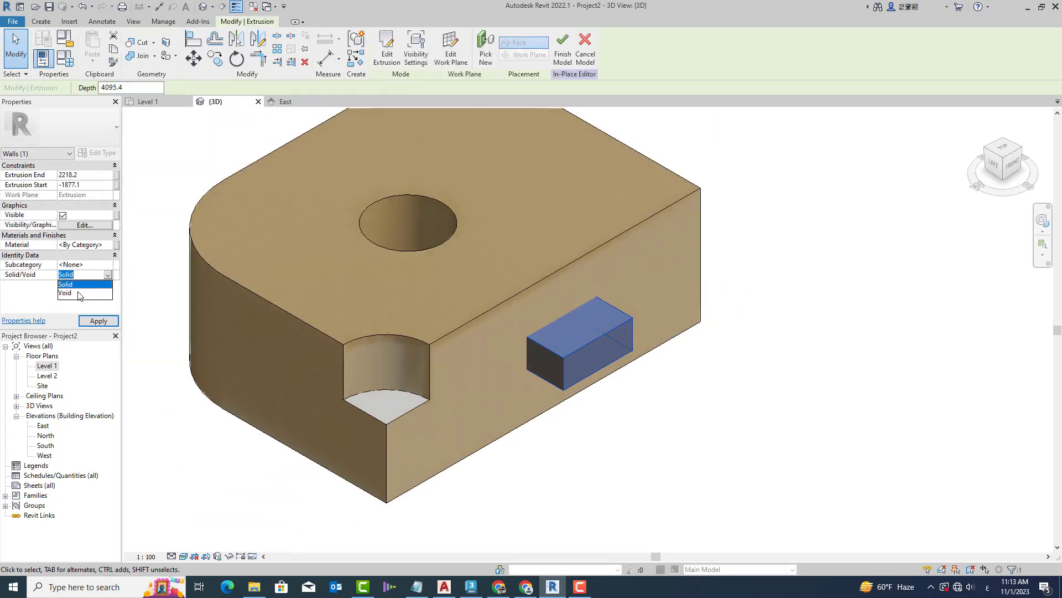
pyautogui.click(83, 293)
pyautogui.click(646, 412)
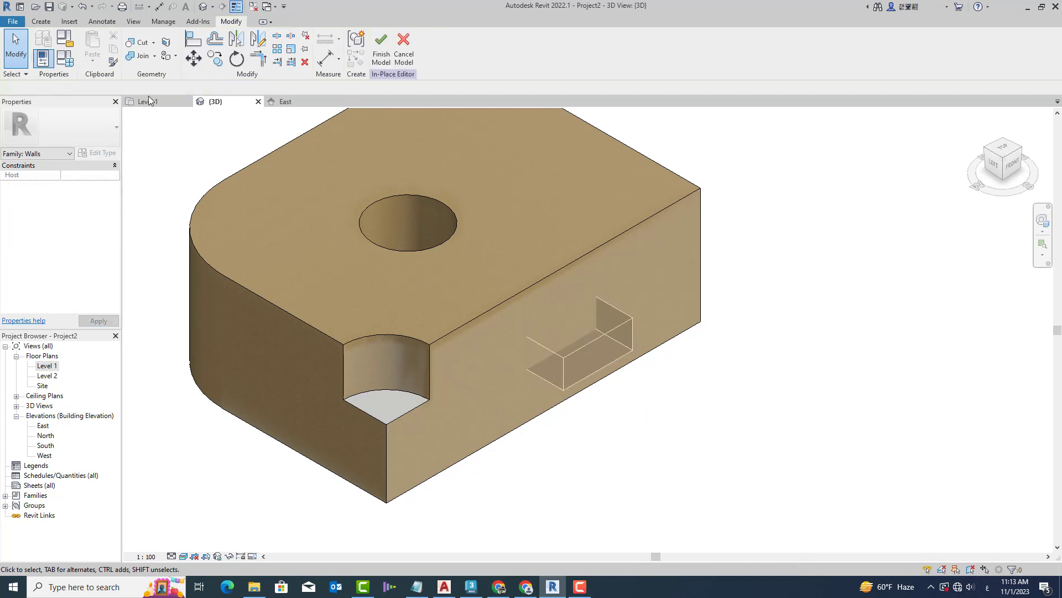
pyautogui.click(143, 43)
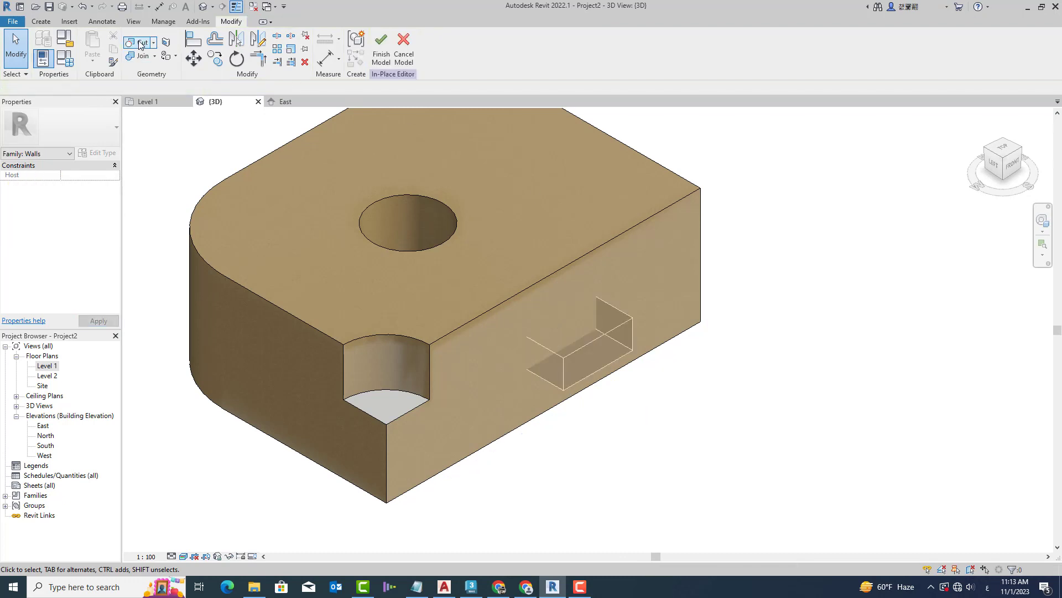
pyautogui.click(606, 346)
pyautogui.click(618, 240)
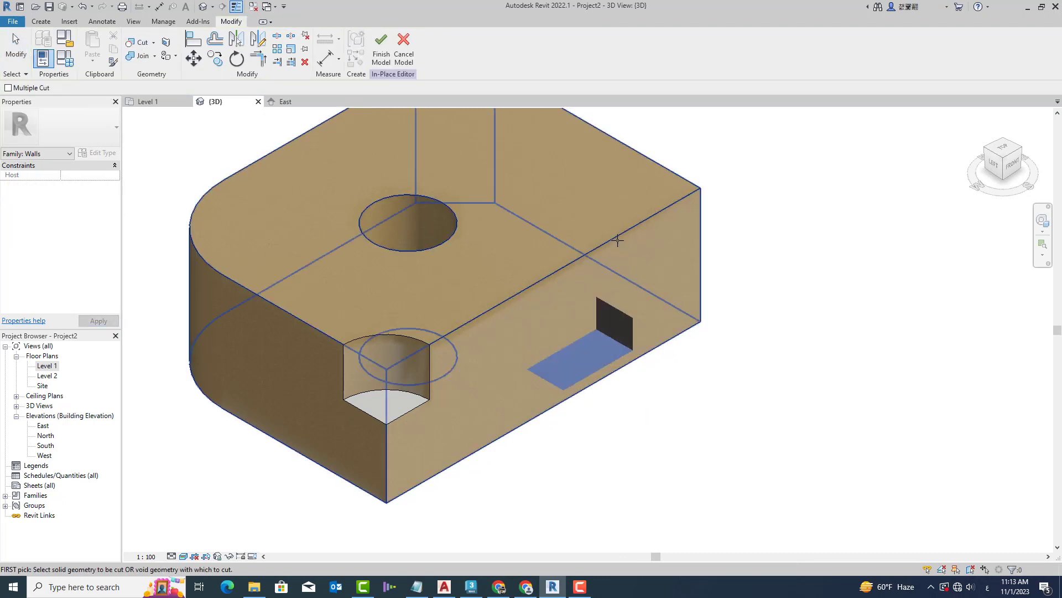